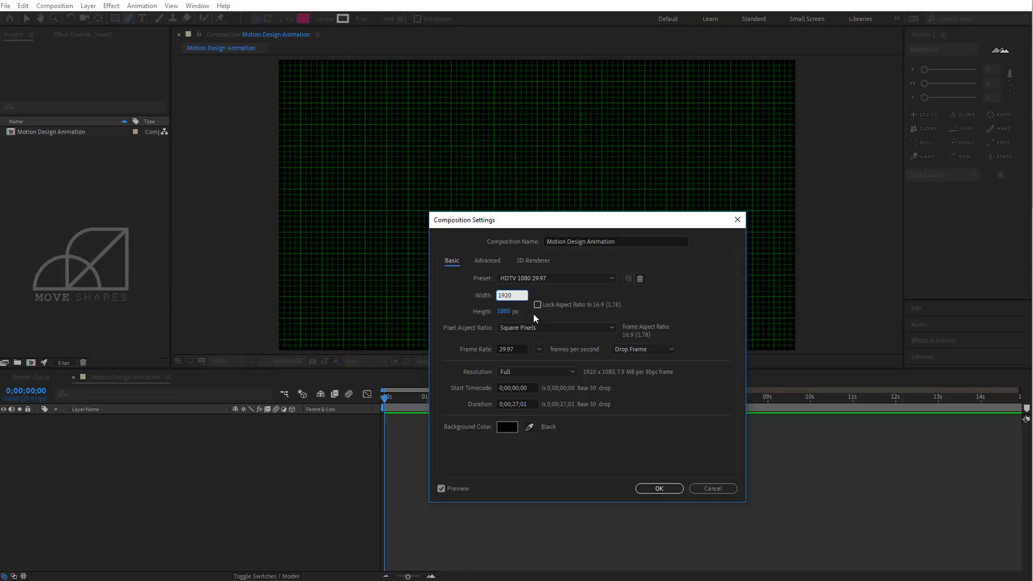
Double the width of the Motion Design Animation composition in its settings, leaving the height at 1080 px
{"action": "type", "text": "2"}
{"action": "left_click", "coordinate": [656, 489]}
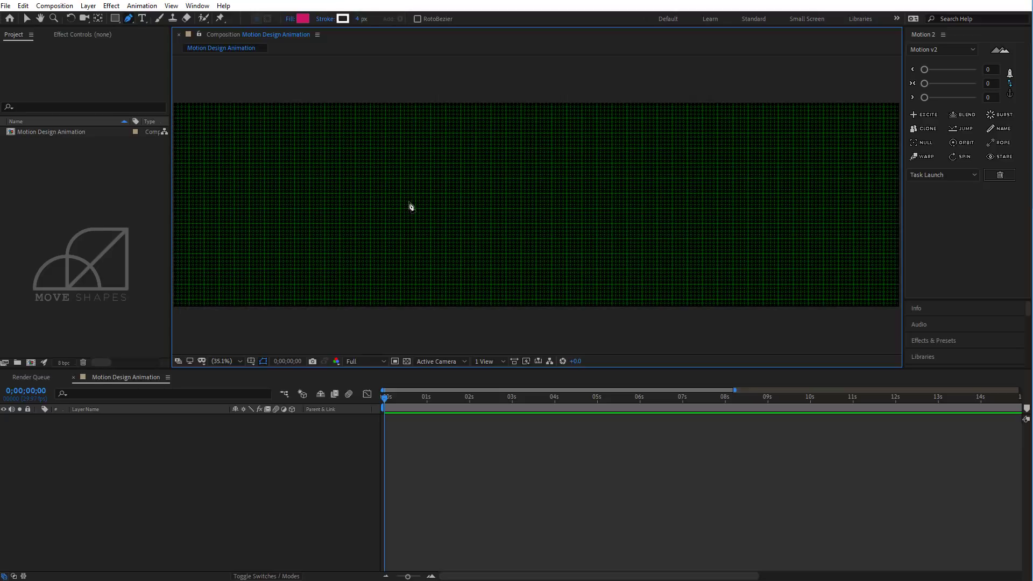
Start a Pen tool path with a horizontal segment in the composition's upper part, beginning just outside its left edge
{"action": "scroll", "coordinate": [339, 160], "scroll_direction": "up", "scroll_amount": 2}
{"action": "key", "text": "space"}
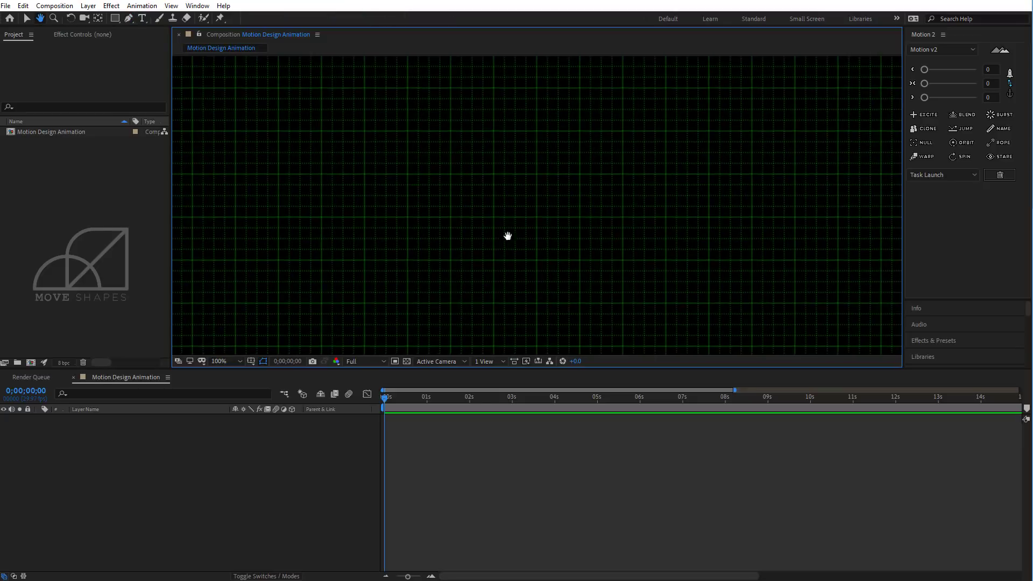
{"action": "left_click_drag", "start_coordinate": [508, 235], "coordinate": [639, 187]}
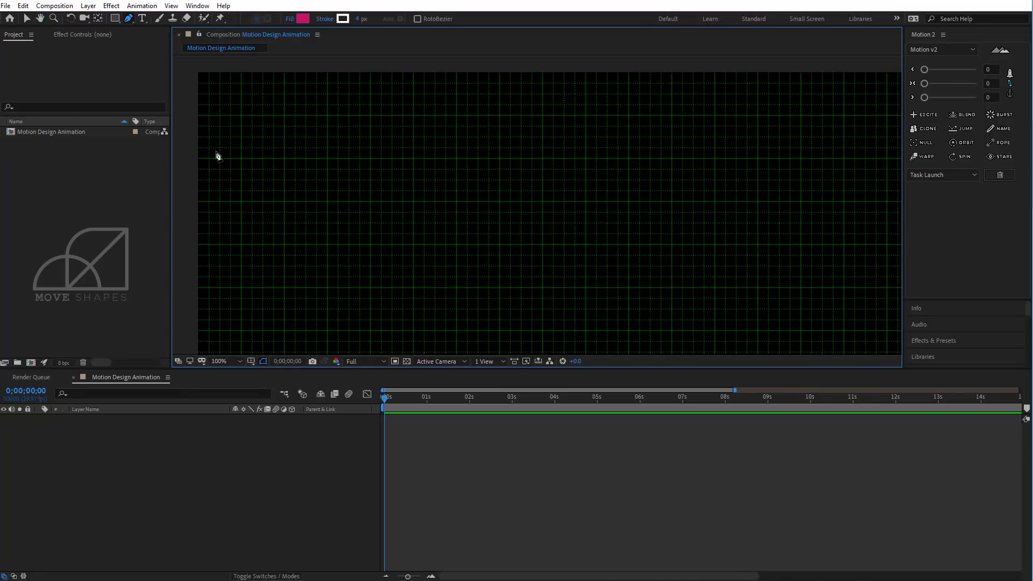
{"action": "left_click", "coordinate": [193, 158]}
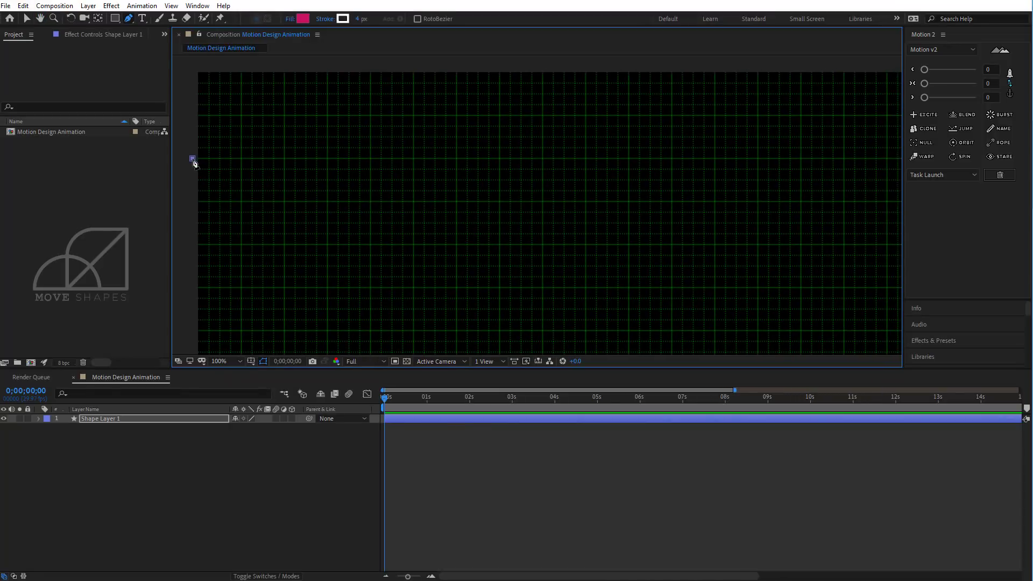
{"action": "left_click", "coordinate": [368, 159]}
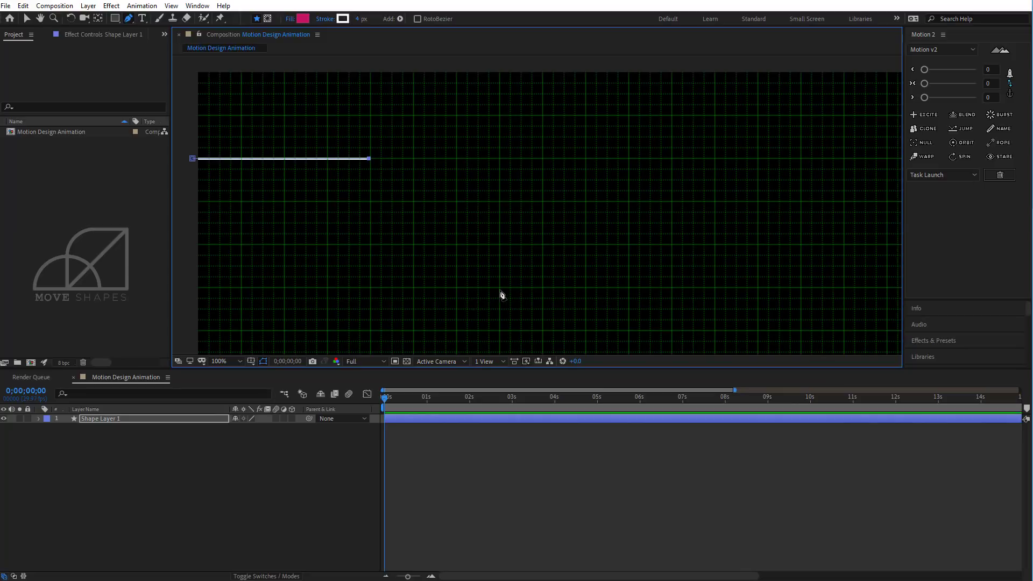
Extend the path with a downward slope followed by a lower horizontal segment
{"action": "scroll", "coordinate": [502, 292], "scroll_direction": "down", "scroll_amount": 2}
{"action": "key", "text": "h"}
{"action": "mouse_move", "coordinate": [612, 270]}
{"action": "left_mouse_down"}
{"action": "mouse_move", "coordinate": [475, 187]}
{"action": "mouse_move", "coordinate": [454, 203]}
{"action": "left_mouse_up"}
{"action": "key", "text": "g"}
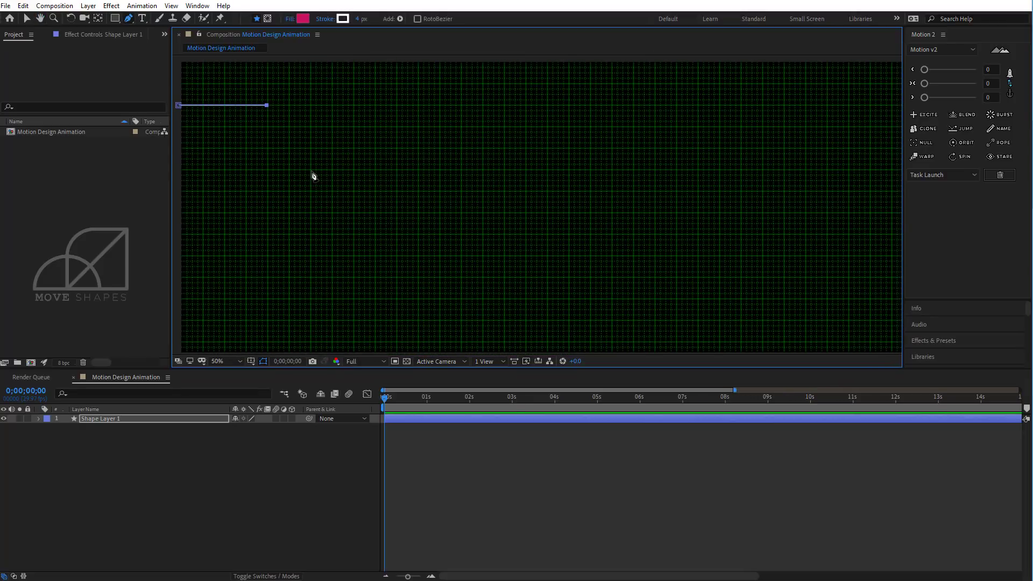
{"action": "left_click", "coordinate": [310, 169]}
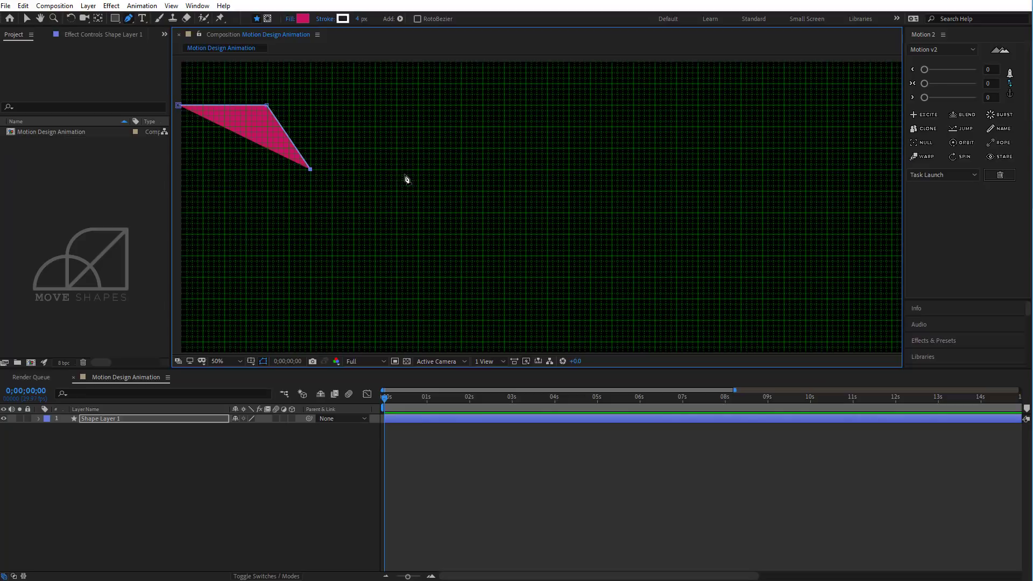
{"action": "left_click", "coordinate": [424, 169]}
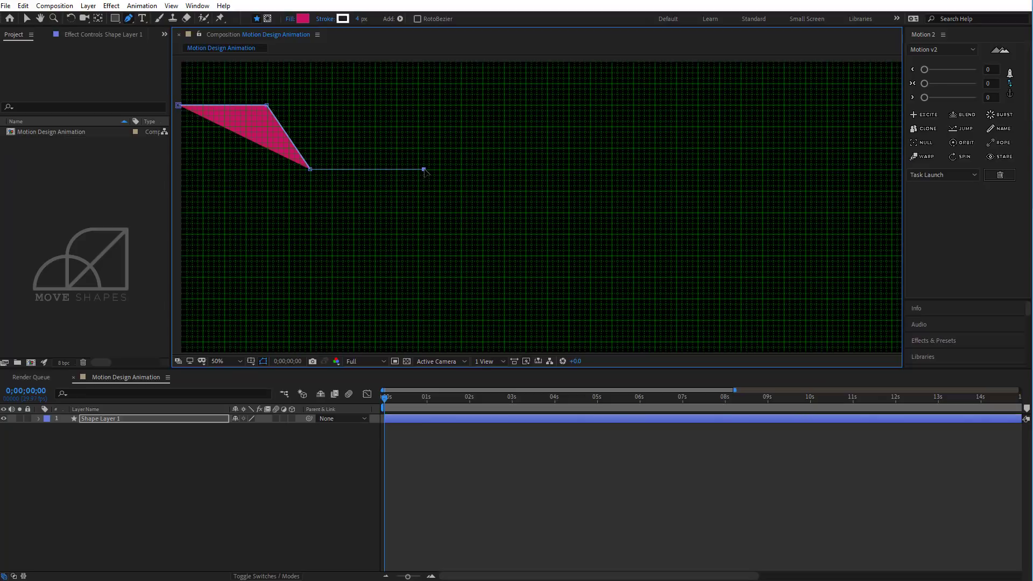
Set the shape's fill to None and reselect the path's last point for further drawing
{"action": "left_click", "coordinate": [290, 19]}
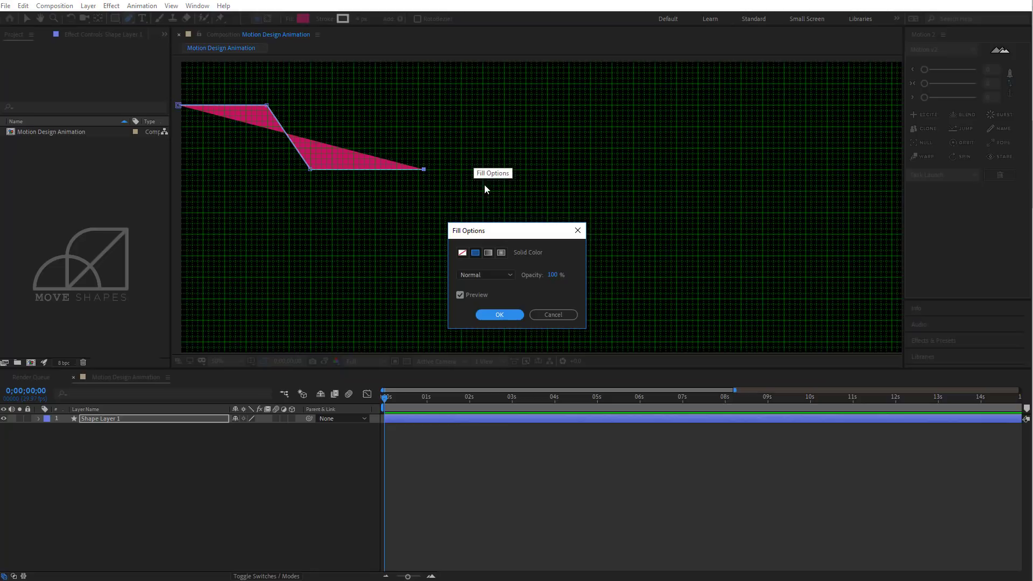
{"action": "left_click", "coordinate": [462, 255]}
{"action": "left_click", "coordinate": [494, 314]}
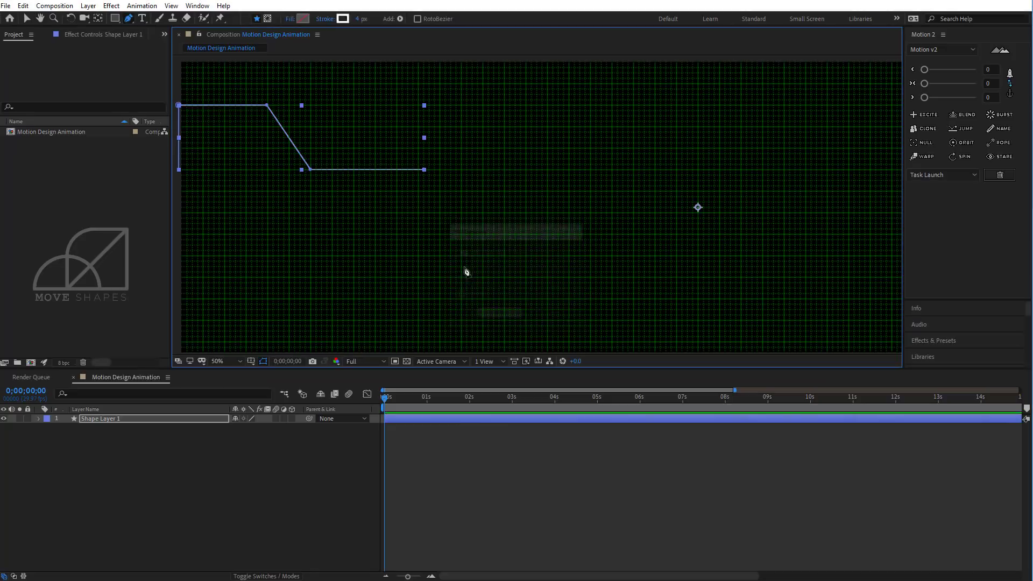
{"action": "left_click", "coordinate": [425, 170]}
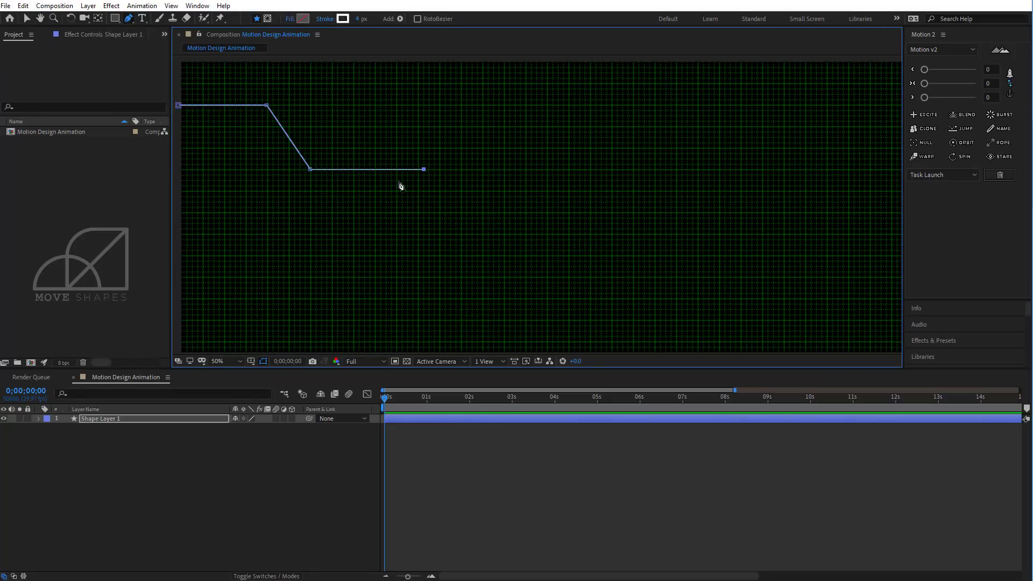
{"action": "left_click", "coordinate": [461, 105]}
{"action": "left_click", "coordinate": [569, 105]}
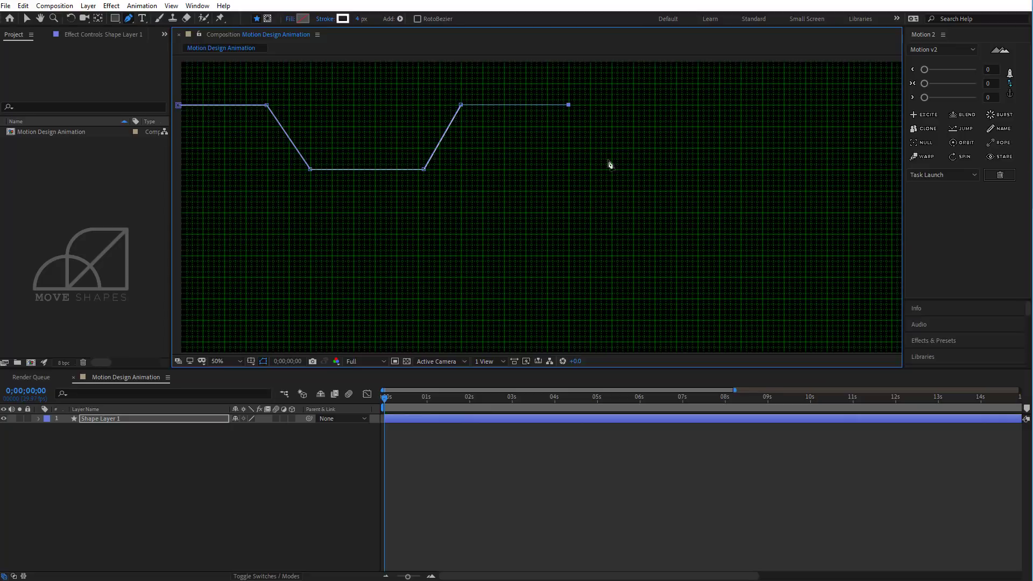
{"action": "left_click", "coordinate": [649, 207]}
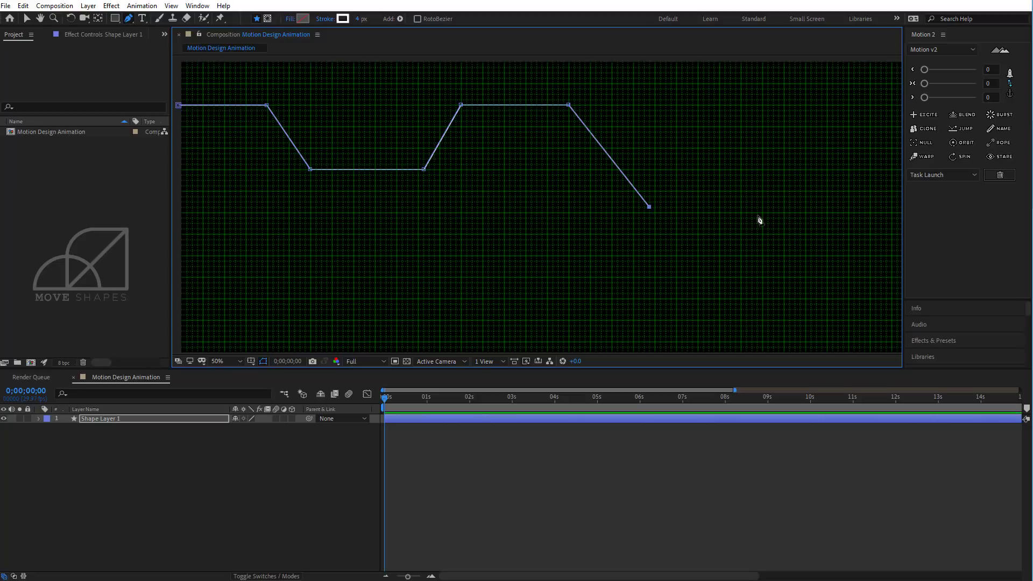
{"action": "key", "text": "ctrl+z"}
{"action": "left_click", "coordinate": [655, 212]}
{"action": "key", "text": "ctrl+z"}
{"action": "left_click", "coordinate": [656, 170]}
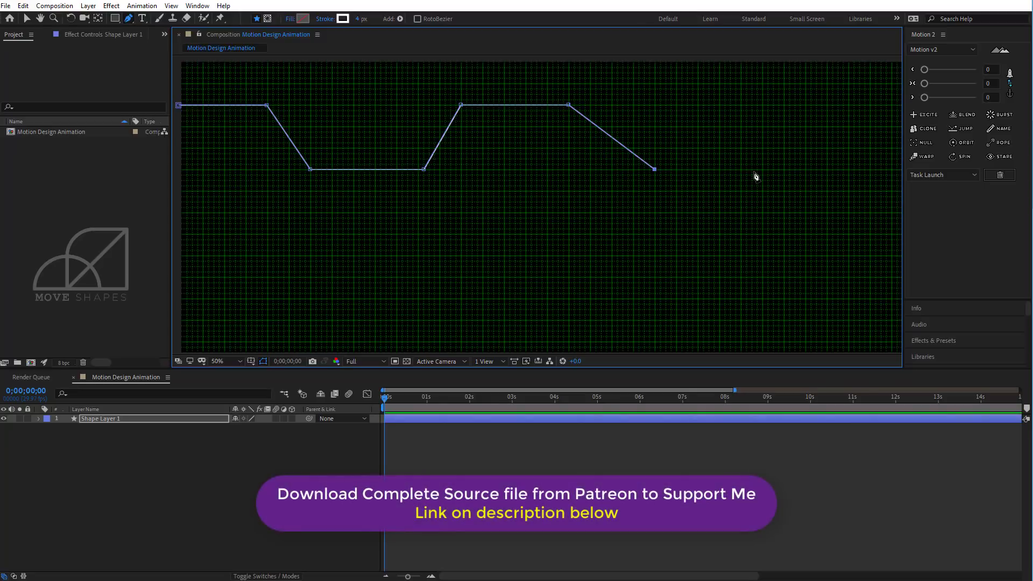
{"action": "left_click", "coordinate": [784, 170]}
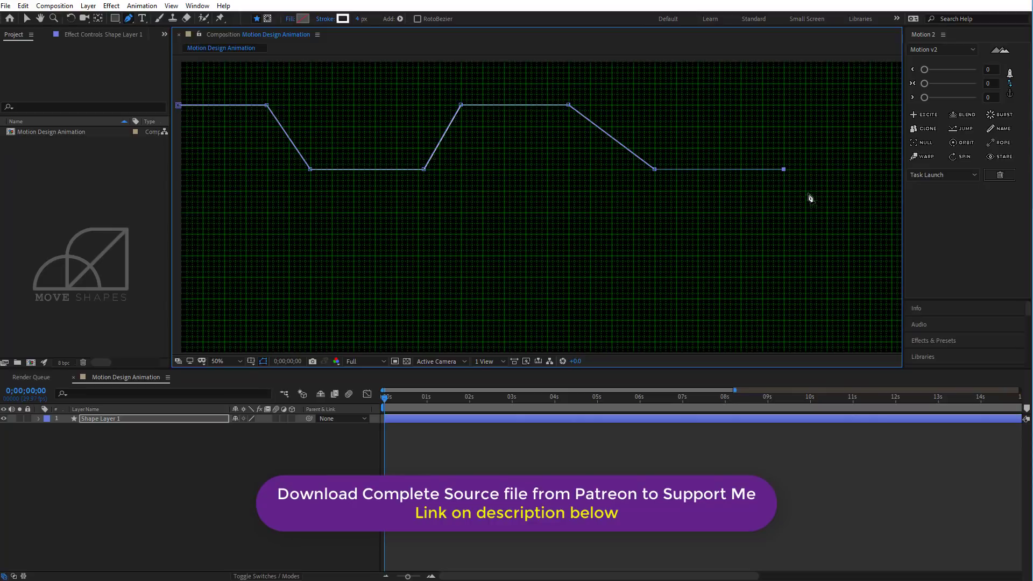
{"action": "key", "text": "h"}
{"action": "left_click_drag", "start_coordinate": [797, 216], "coordinate": [500, 214]}
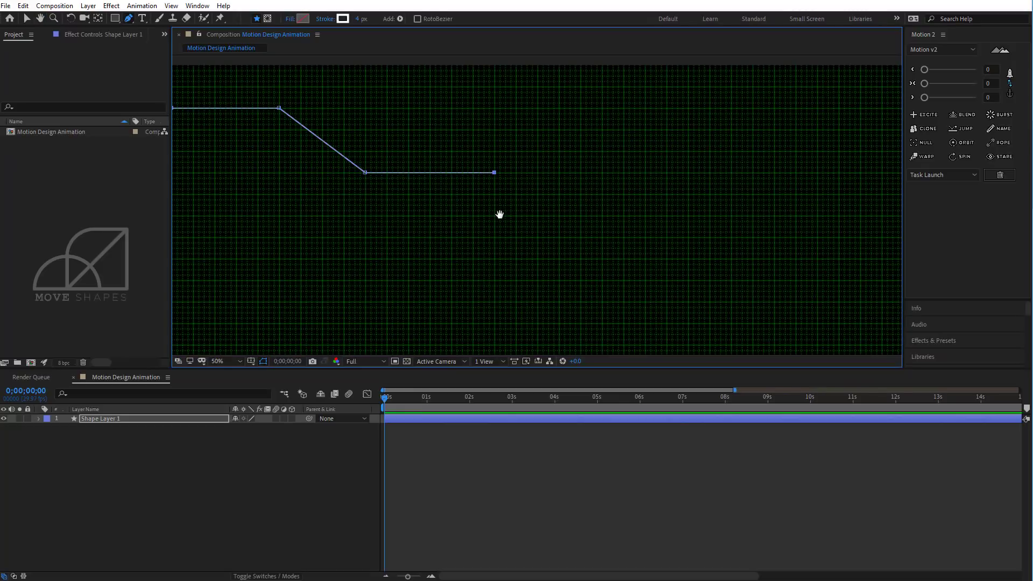
{"action": "key", "text": "comma"}
{"action": "key", "text": "comma"}
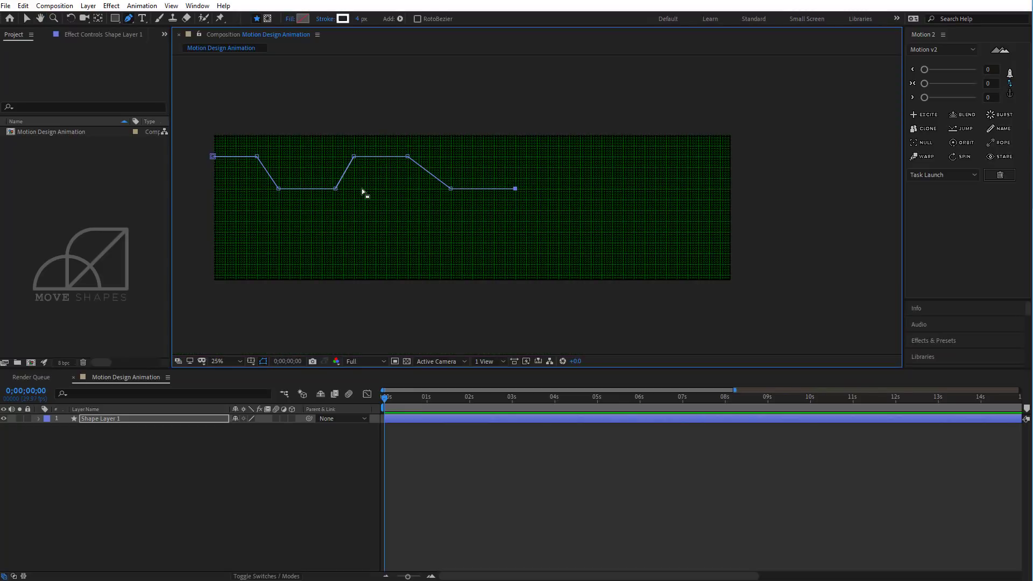
{"action": "key", "text": "ctrl+z"}
{"action": "key", "text": "ctrl+z"}
{"action": "key", "text": "ctrl+z"}
{"action": "key", "text": "ctrl+z"}
Continue the path down to a low level segment, up to a high one, and back down, ending just past the composition's right edge
{"action": "left_click", "coordinate": [375, 231]}
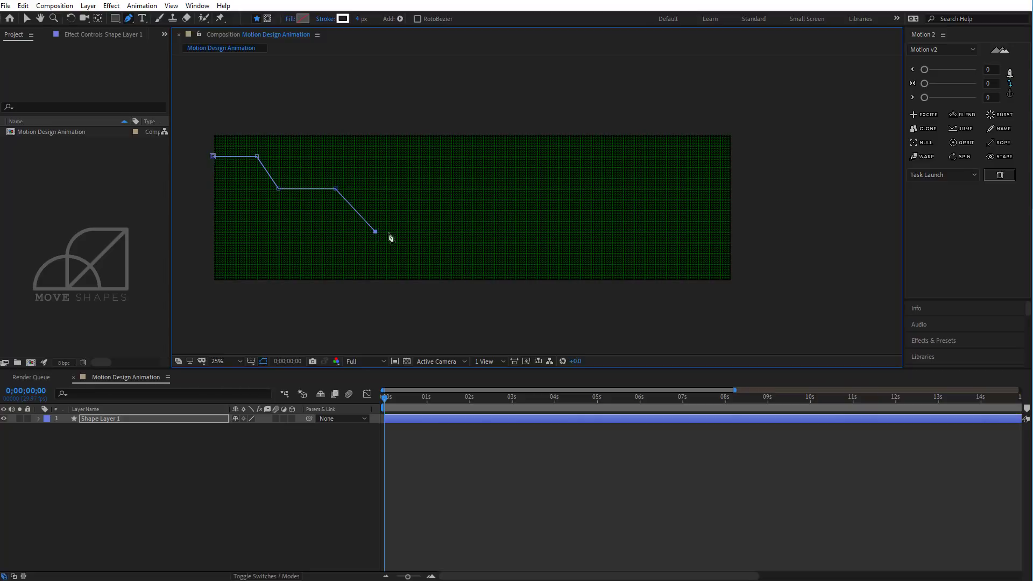
{"action": "left_click", "coordinate": [450, 231]}
{"action": "left_click", "coordinate": [483, 168]}
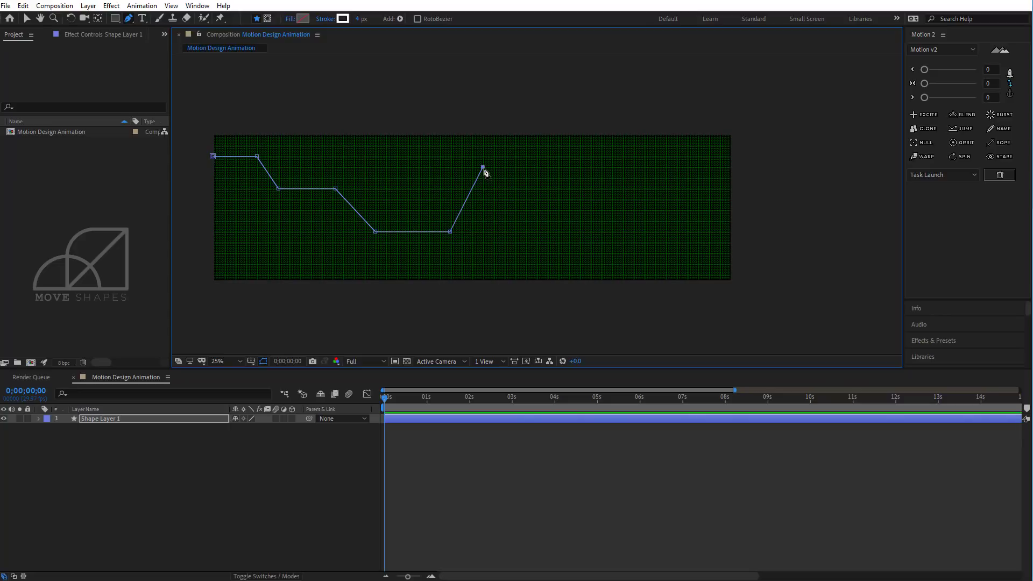
{"action": "left_click", "coordinate": [570, 167]}
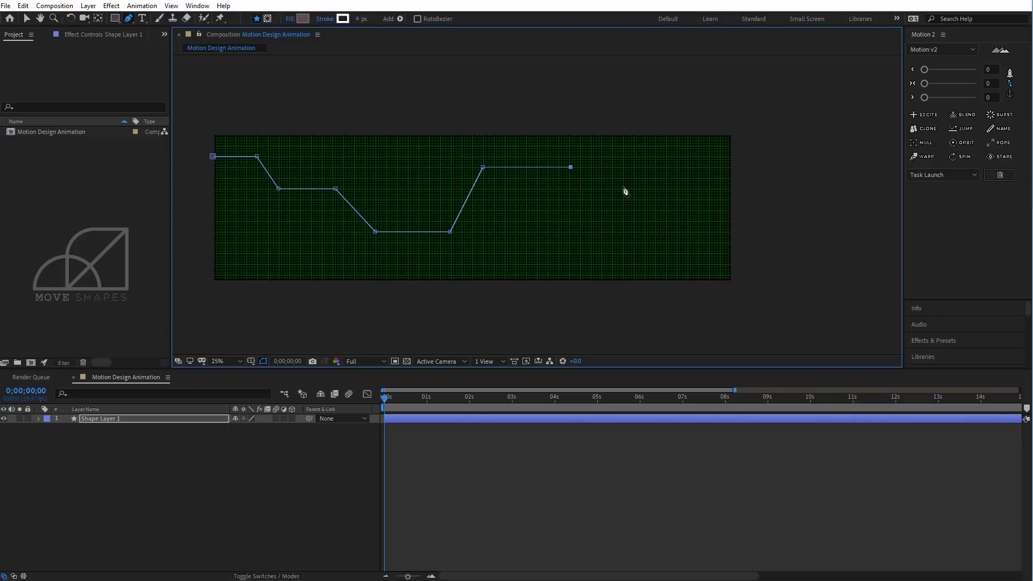
{"action": "left_click", "coordinate": [634, 233]}
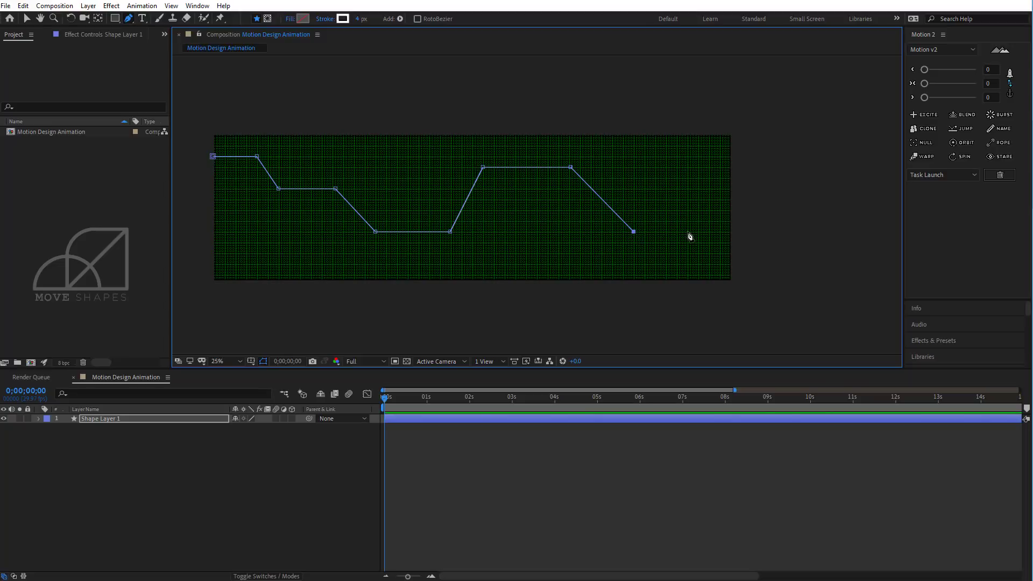
{"action": "left_click", "coordinate": [735, 232]}
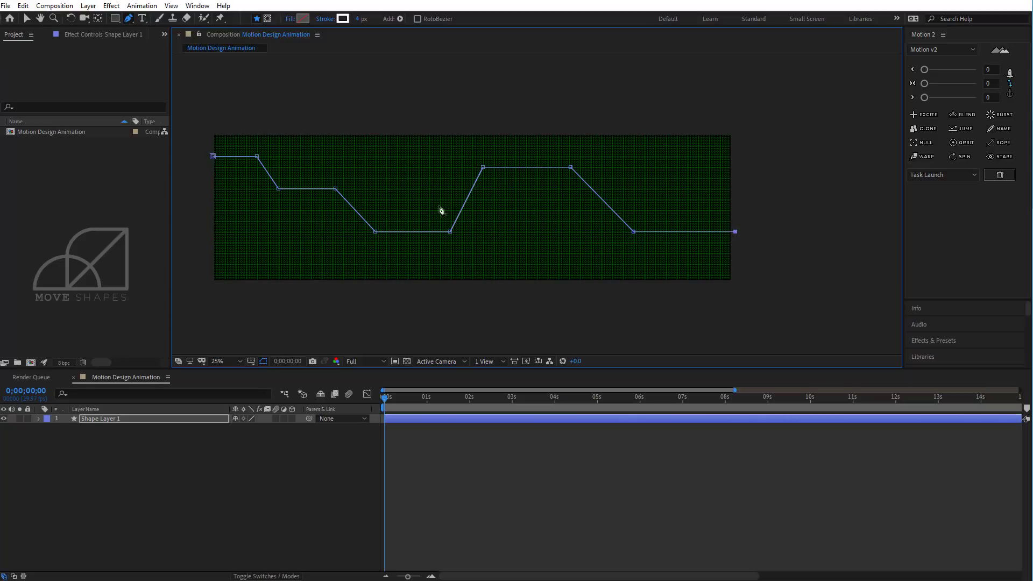
Reveal Path 1 inside Shape Layer 1 and shift its second through seventh points right, lengthening the first horizontal segment
{"action": "left_click", "coordinate": [26, 19]}
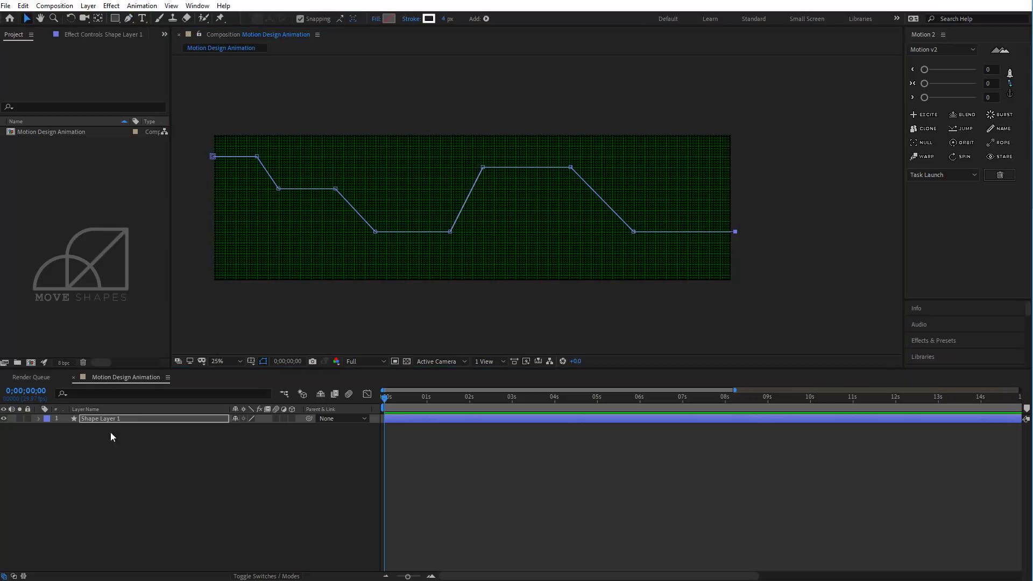
{"action": "left_click", "coordinate": [37, 419]}
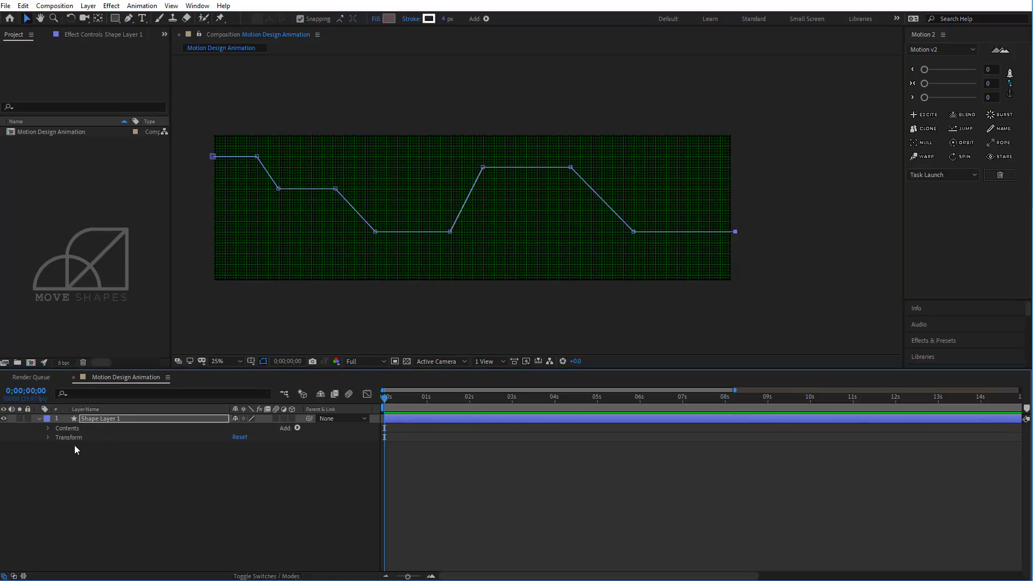
{"action": "left_click", "coordinate": [58, 437]}
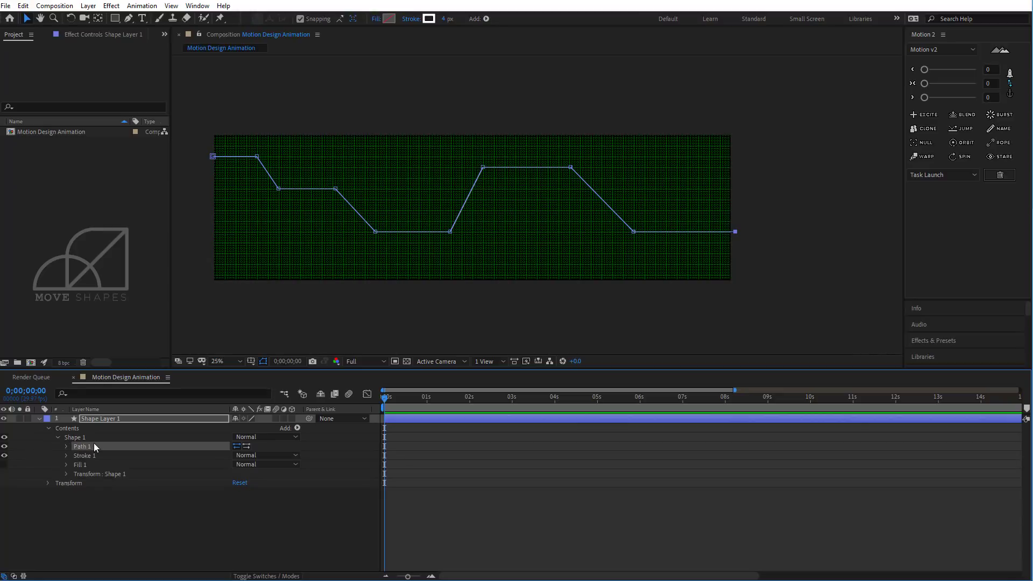
{"action": "left_click", "coordinate": [67, 446]}
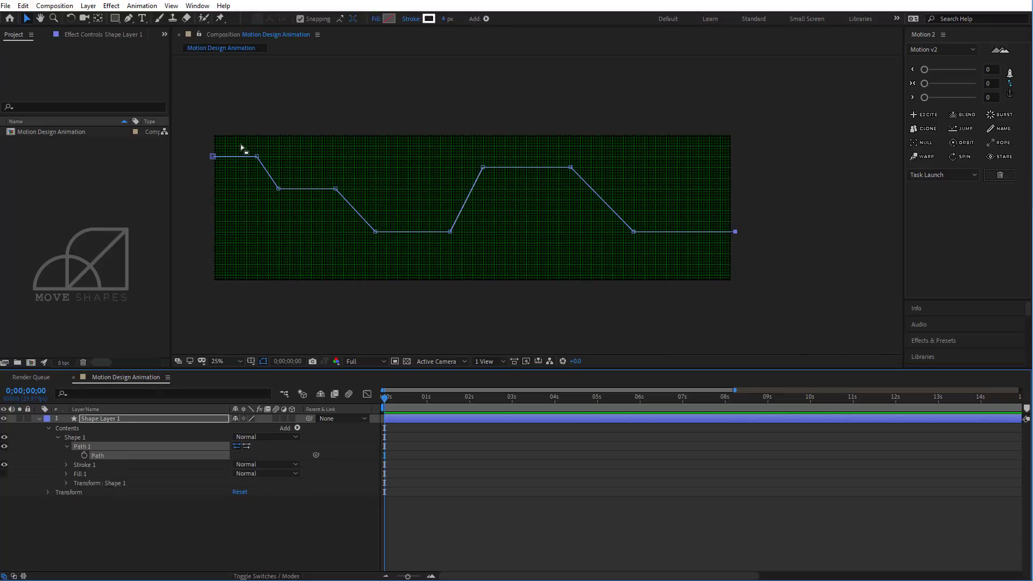
{"action": "left_click_drag", "start_coordinate": [241, 148], "coordinate": [478, 231]}
Nudge the path's third through ninth points right to make the first downward slope gentler
{"action": "left_click_drag", "start_coordinate": [273, 185], "coordinate": [508, 257]}
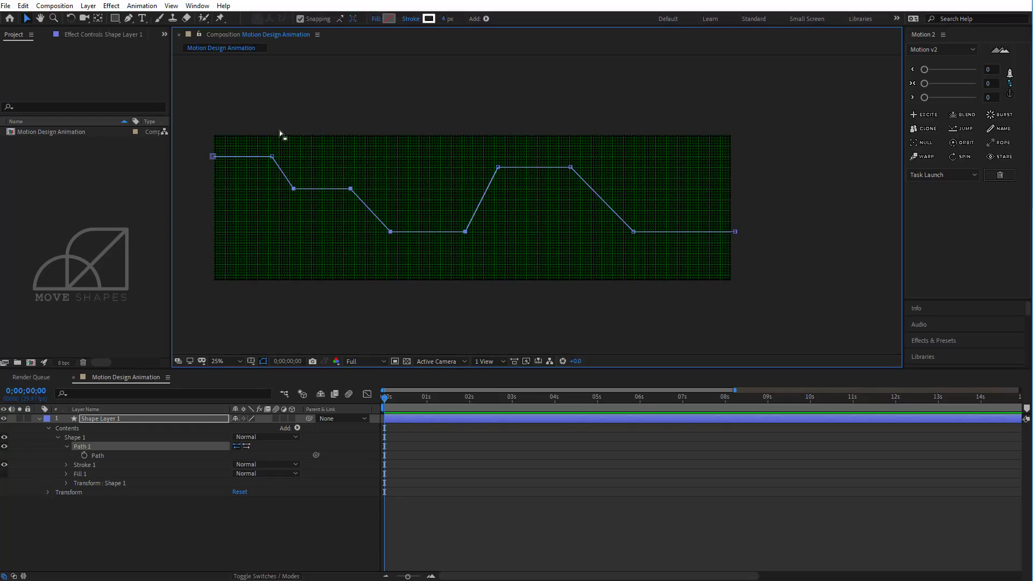
{"action": "left_click_drag", "start_coordinate": [279, 130], "coordinate": [644, 275]}
{"action": "key", "text": "Right"}
{"action": "key", "text": "Right"}
{"action": "key", "text": "Right"}
{"action": "key", "text": "Right"}
{"action": "key", "text": "Right"}
{"action": "key", "text": "Right"}
{"action": "key", "text": "Right"}
{"action": "key", "text": "Right"}
{"action": "key", "text": "Right"}
{"action": "key", "text": "Right"}
{"action": "key", "text": "Right"}
{"action": "key", "text": "Right"}
{"action": "key", "text": "Right"}
{"action": "key", "text": "Right"}
{"action": "key", "text": "Right"}
{"action": "key", "text": "Right"}
{"action": "key", "text": "Right"}
{"action": "key", "text": "Right"}
{"action": "key", "text": "Right"}
{"action": "key", "text": "Right"}
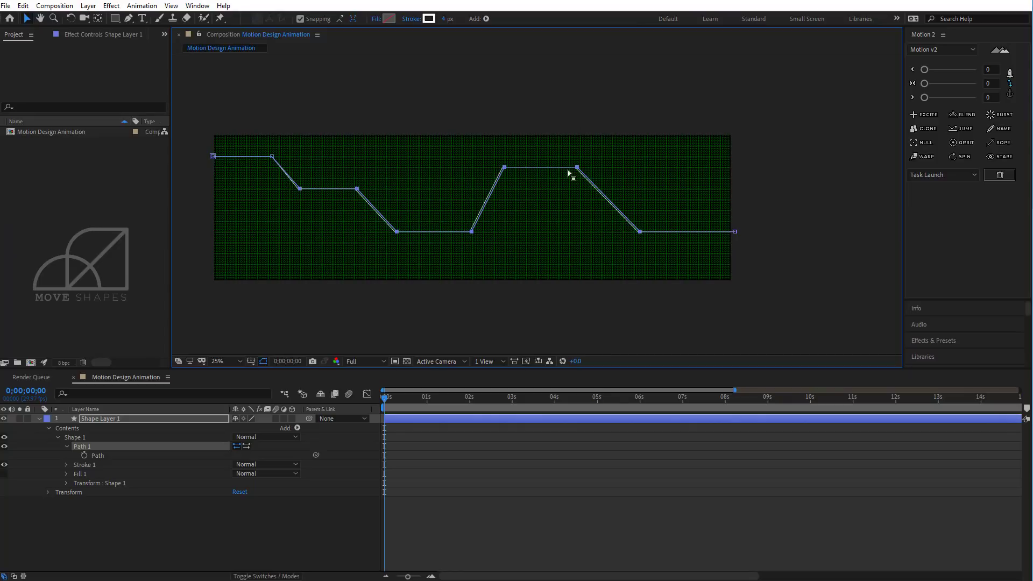
Nudge the path's fourth through ninth points right to lengthen the second horizontal segment slightly
{"action": "left_click_drag", "start_coordinate": [353, 143], "coordinate": [696, 294]}
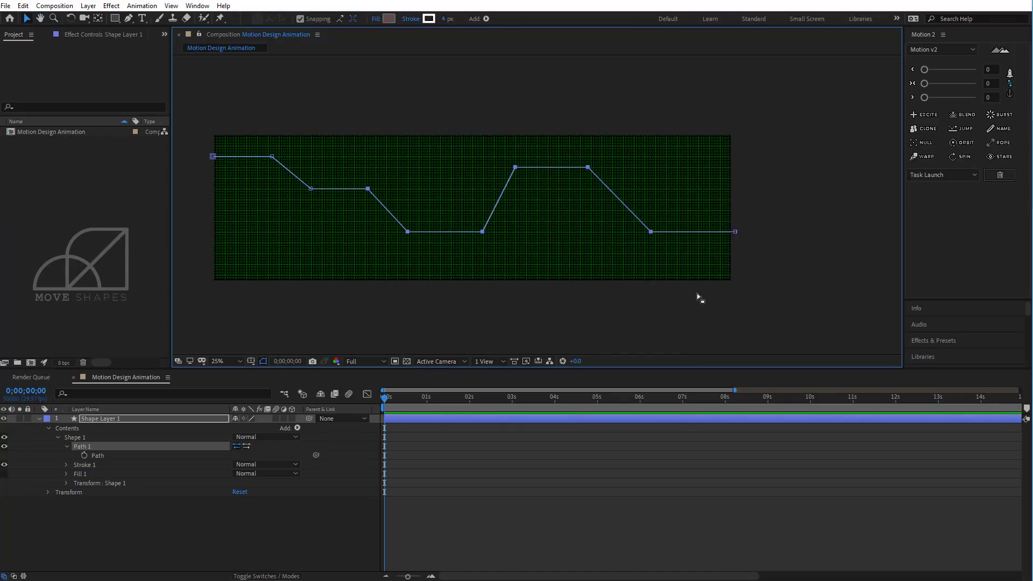
{"action": "key", "text": "Right"}
{"action": "key", "text": "Right"}
{"action": "key", "text": "Right"}
{"action": "key", "text": "Right"}
{"action": "key", "text": "Right"}
{"action": "key", "text": "Right"}
{"action": "key", "text": "Right"}
{"action": "key", "text": "Right"}
Nudge the path's sixth through ninth points right to lengthen the low middle segment, and deselect the shape
{"action": "left_click_drag", "start_coordinate": [454, 131], "coordinate": [675, 294]}
{"action": "key", "text": "Right"}
{"action": "key", "text": "Right"}
{"action": "key", "text": "Right"}
{"action": "key", "text": "Right"}
{"action": "key", "text": "Right"}
{"action": "key", "text": "Right"}
{"action": "key", "text": "Right"}
{"action": "key", "text": "Right"}
{"action": "key", "text": "Right"}
{"action": "key", "text": "Right"}
{"action": "key", "text": "Right"}
{"action": "key", "text": "Right"}
{"action": "key", "text": "Right"}
{"action": "key", "text": "Right"}
{"action": "key", "text": "Right"}
{"action": "key", "text": "Right"}
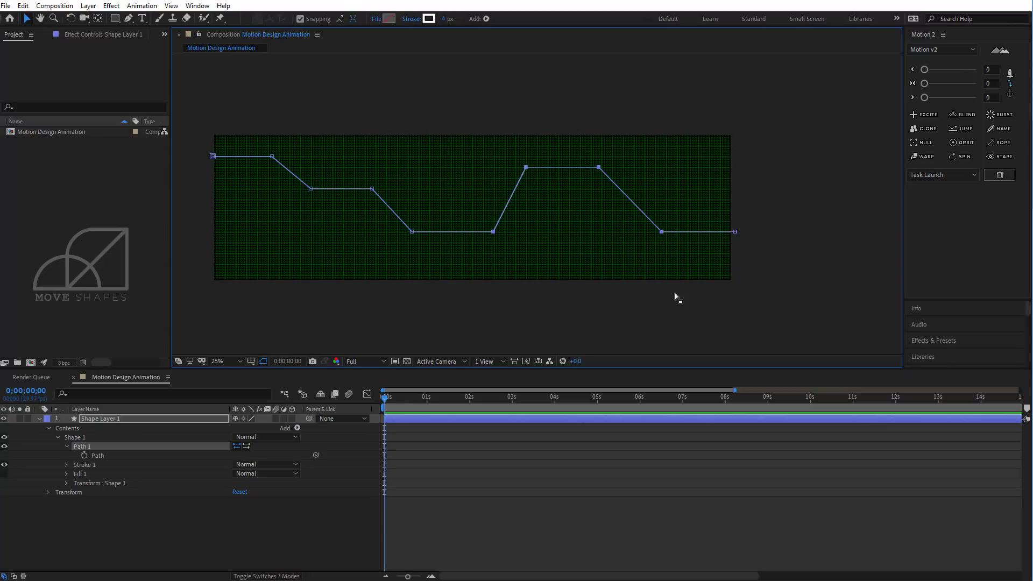
{"action": "left_click", "coordinate": [769, 165]}
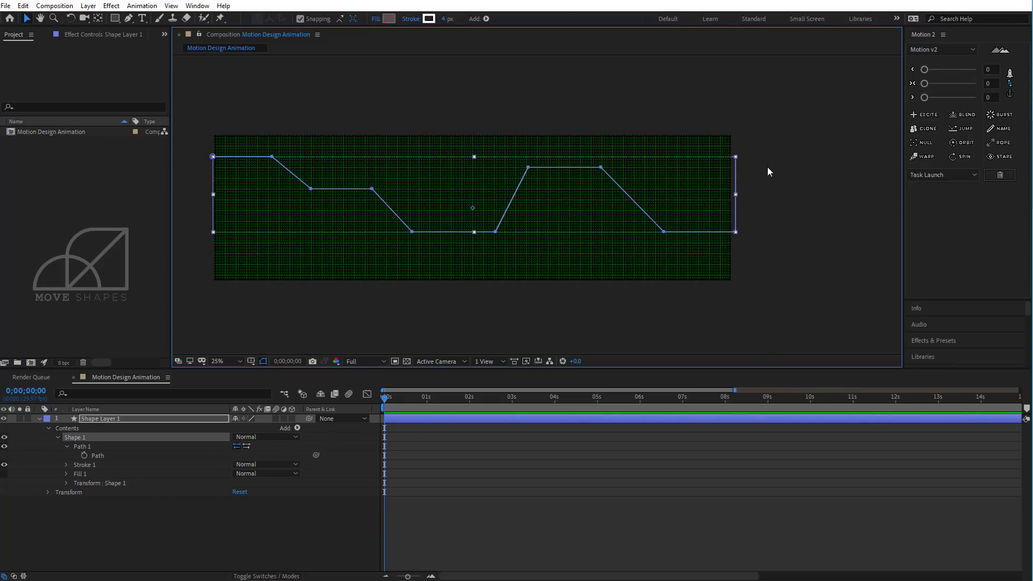
{"action": "left_click", "coordinate": [803, 203]}
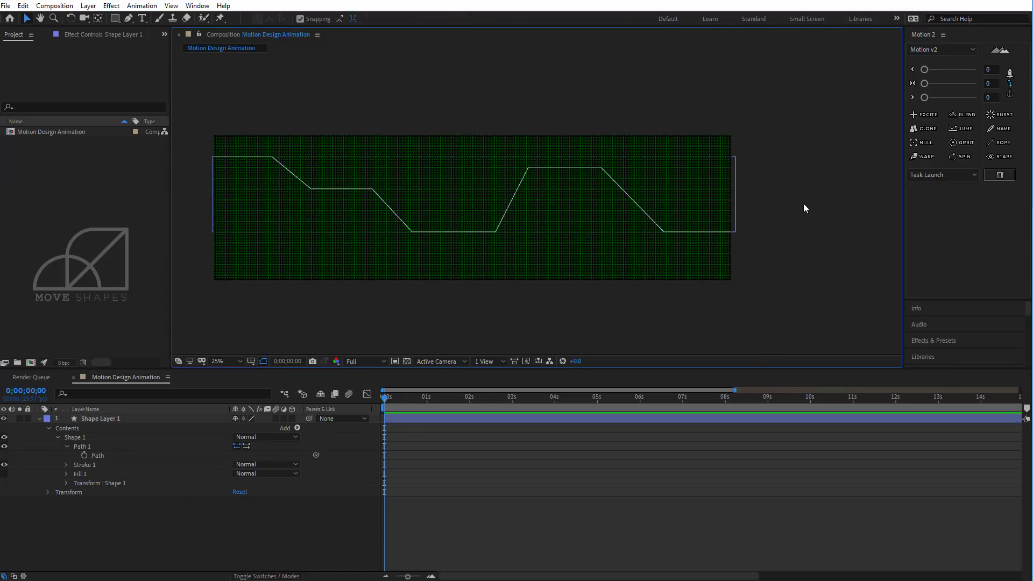
Convert all corner points of the Shape Layer 1 path to smooth curve points with the Convert Vertex tool
{"action": "left_click", "coordinate": [97, 456]}
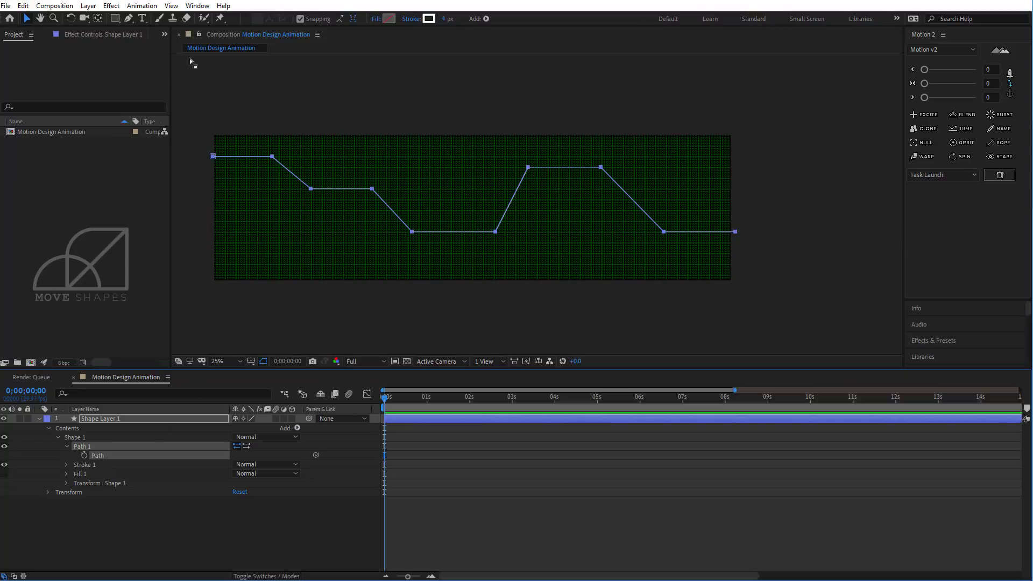
{"action": "left_click", "coordinate": [130, 19]}
{"action": "left_click_drag", "start_coordinate": [130, 19], "coordinate": [191, 54]}
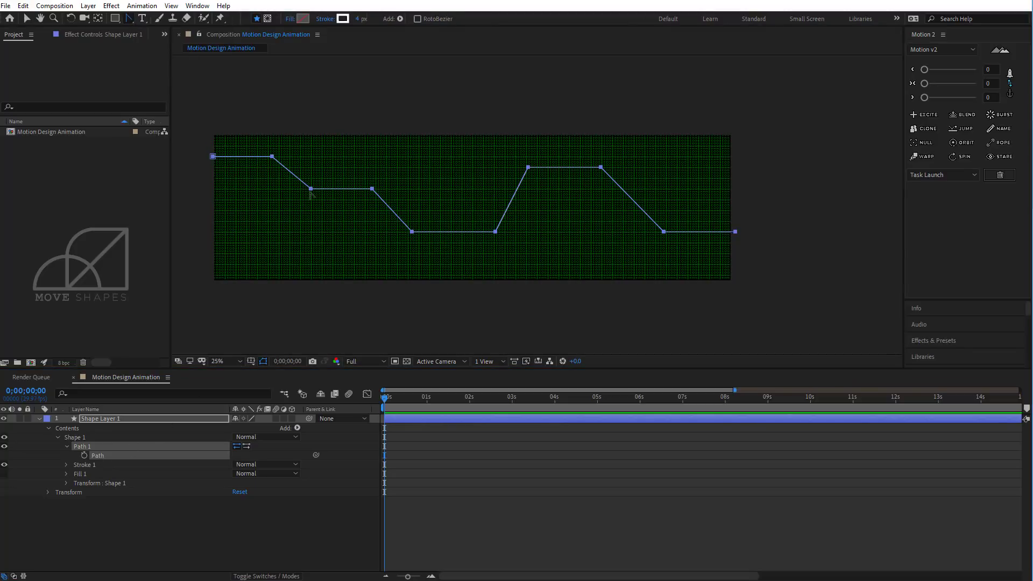
{"action": "left_click", "coordinate": [98, 458]}
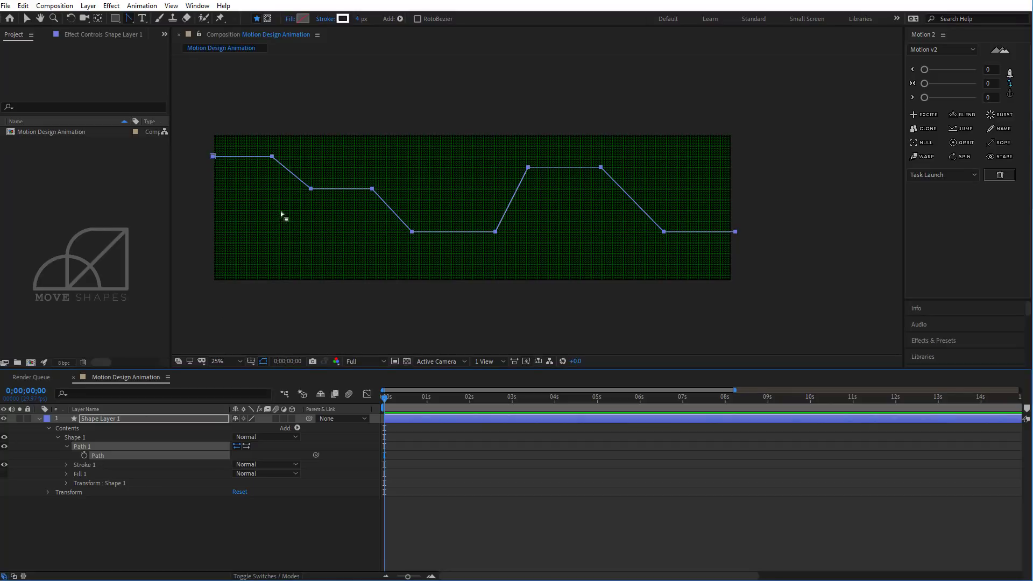
{"action": "left_click", "coordinate": [372, 189]}
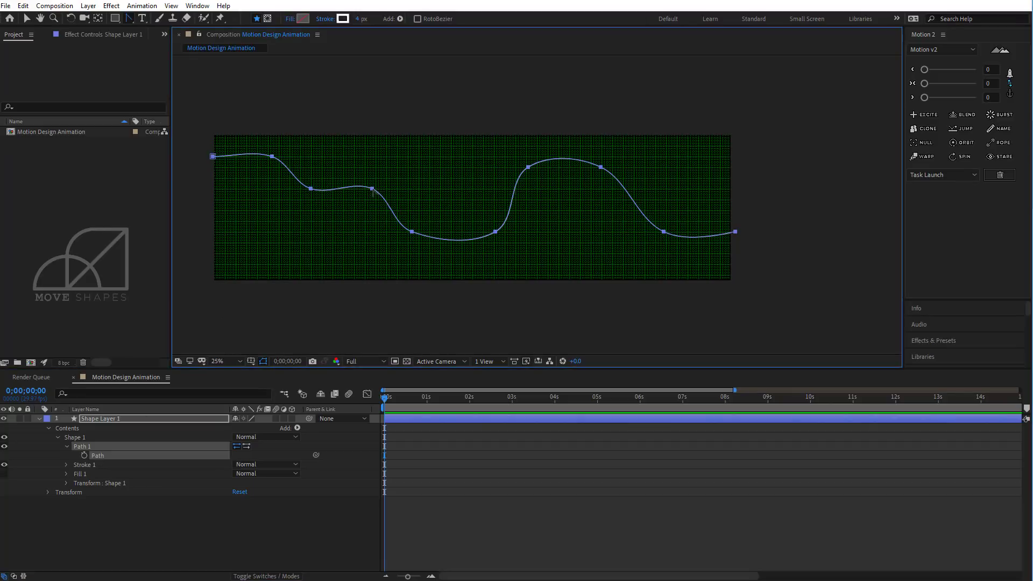
Level the direction handles of the path's first and second points horizontally to straighten the first flat segment
{"action": "left_click", "coordinate": [27, 19]}
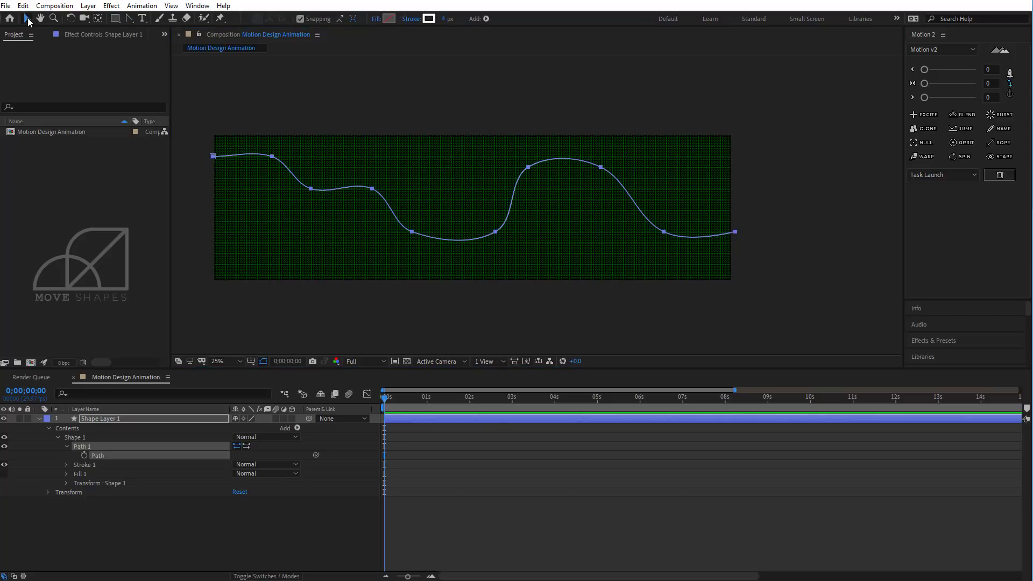
{"action": "left_click_drag", "start_coordinate": [287, 139], "coordinate": [244, 190]}
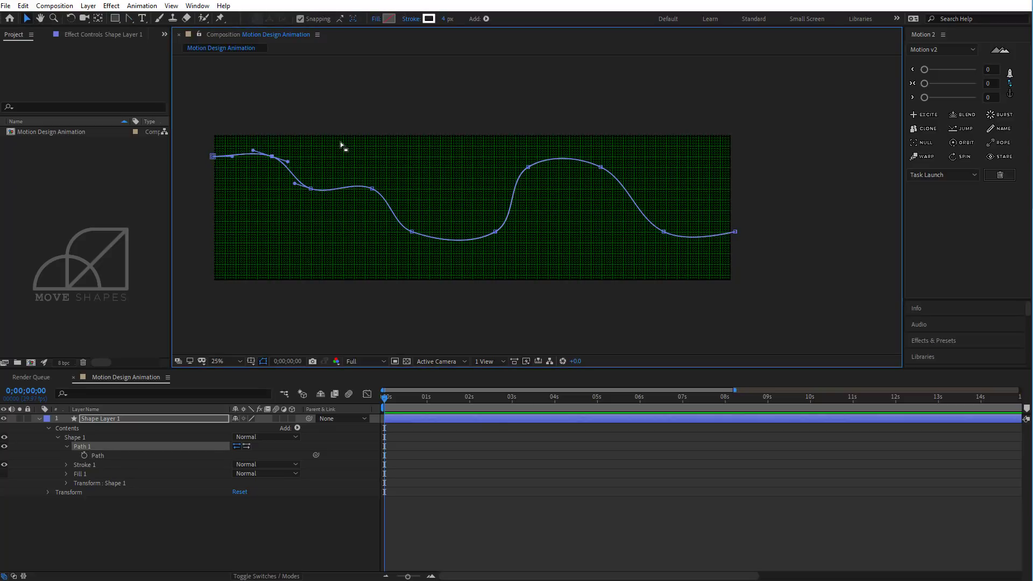
{"action": "left_click", "coordinate": [232, 365]}
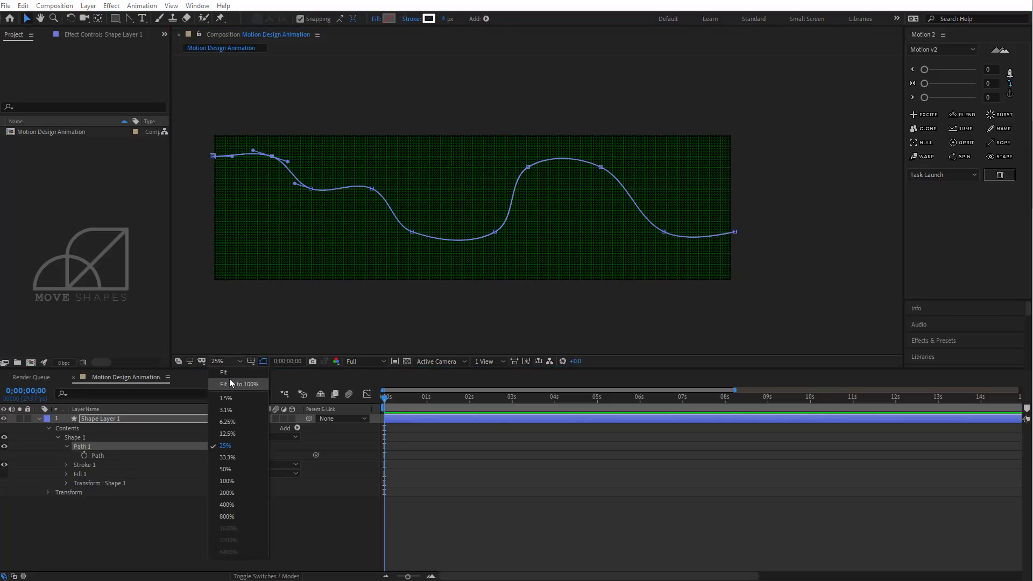
{"action": "left_click", "coordinate": [230, 380]}
{"action": "left_click_drag", "start_coordinate": [333, 125], "coordinate": [461, 127]}
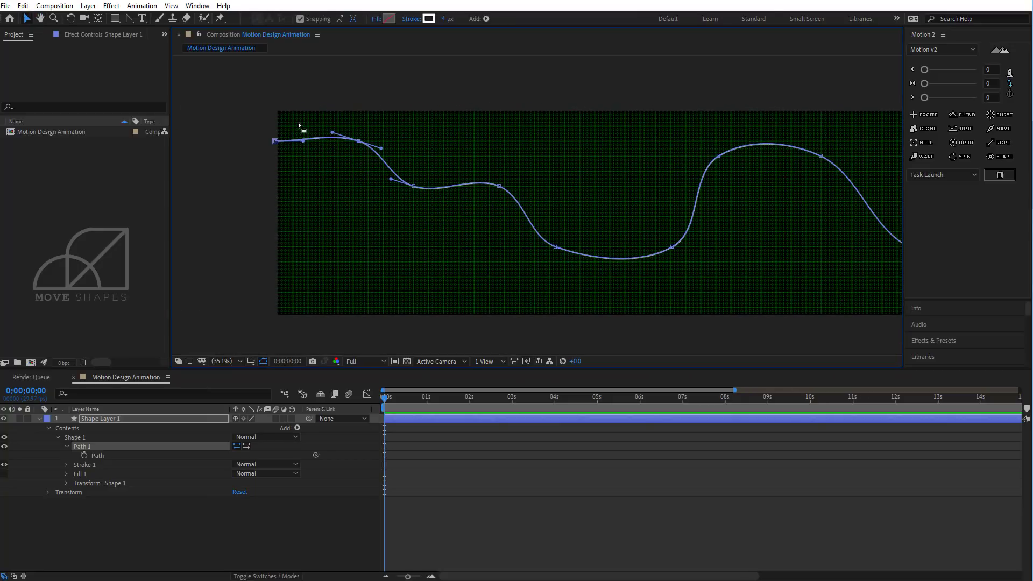
{"action": "key", "text": "slash"}
{"action": "left_click_drag", "start_coordinate": [284, 118], "coordinate": [780, 266]}
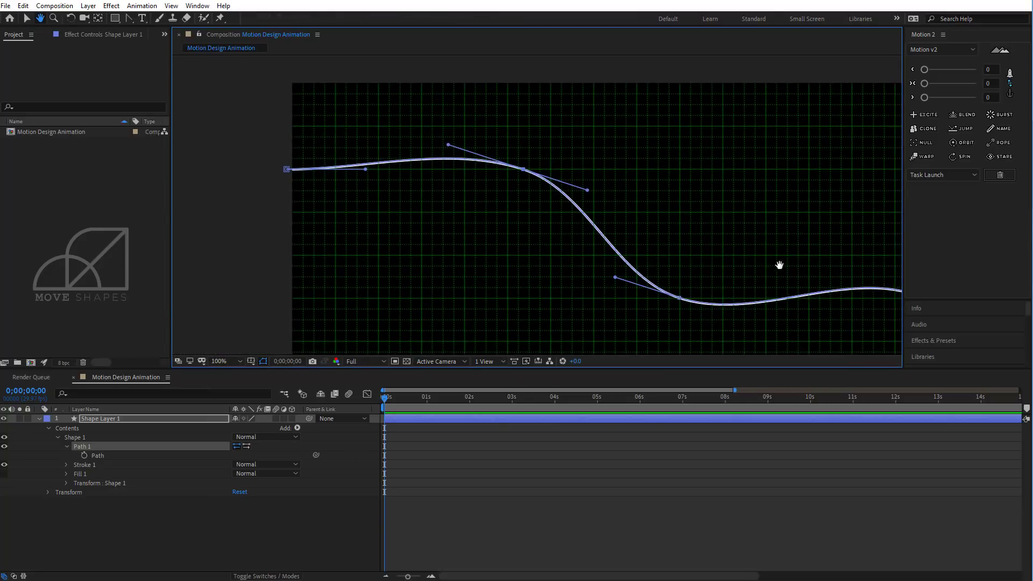
{"action": "left_click_drag", "start_coordinate": [504, 138], "coordinate": [541, 196]}
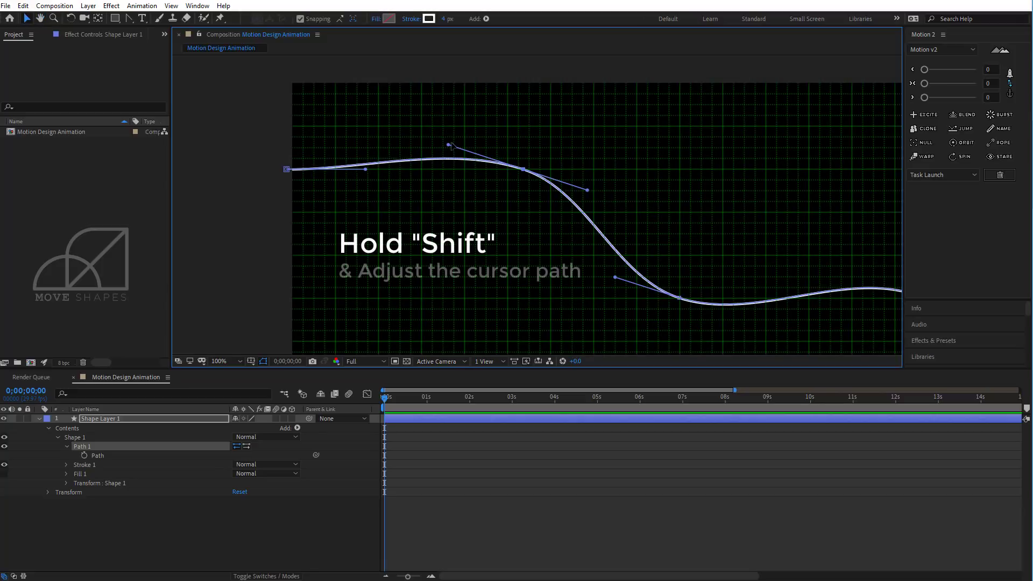
{"action": "left_click_drag", "start_coordinate": [448, 146], "coordinate": [447, 158]}
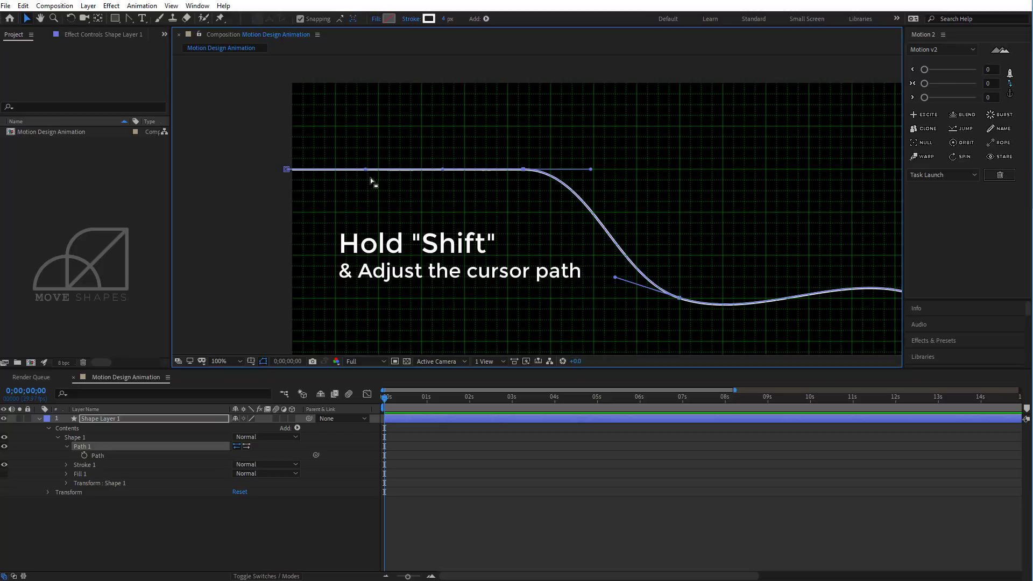
{"action": "mouse_move", "coordinate": [366, 171]}
{"action": "left_mouse_down"}
{"action": "mouse_move", "coordinate": [370, 155]}
{"action": "mouse_move", "coordinate": [369, 170]}
{"action": "left_mouse_up"}
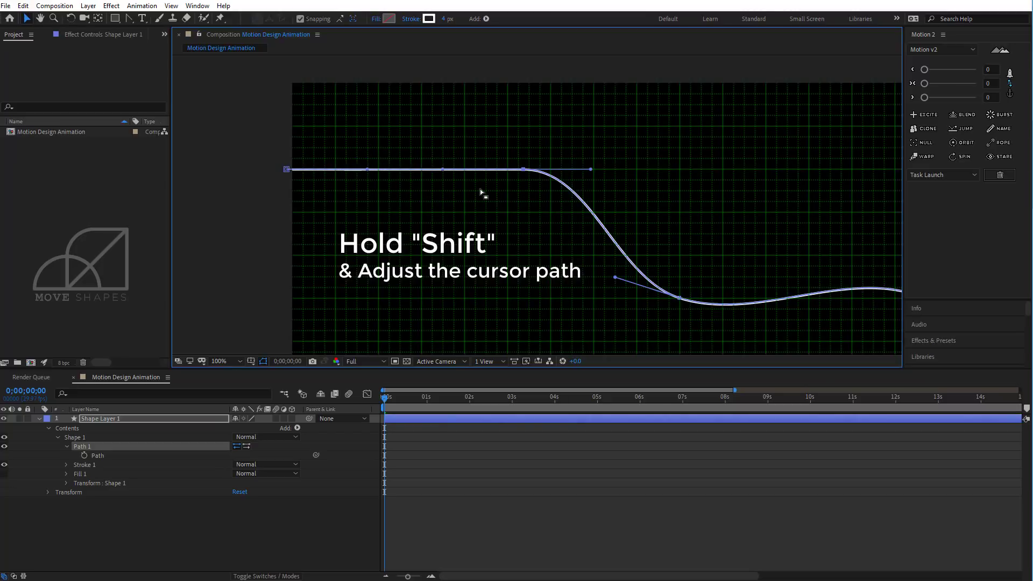
Level the direction handles of the path's third and fourth points horizontally to straighten the second flat segment
{"action": "left_click_drag", "start_coordinate": [690, 201], "coordinate": [501, 162]}
{"action": "left_click", "coordinate": [454, 253]}
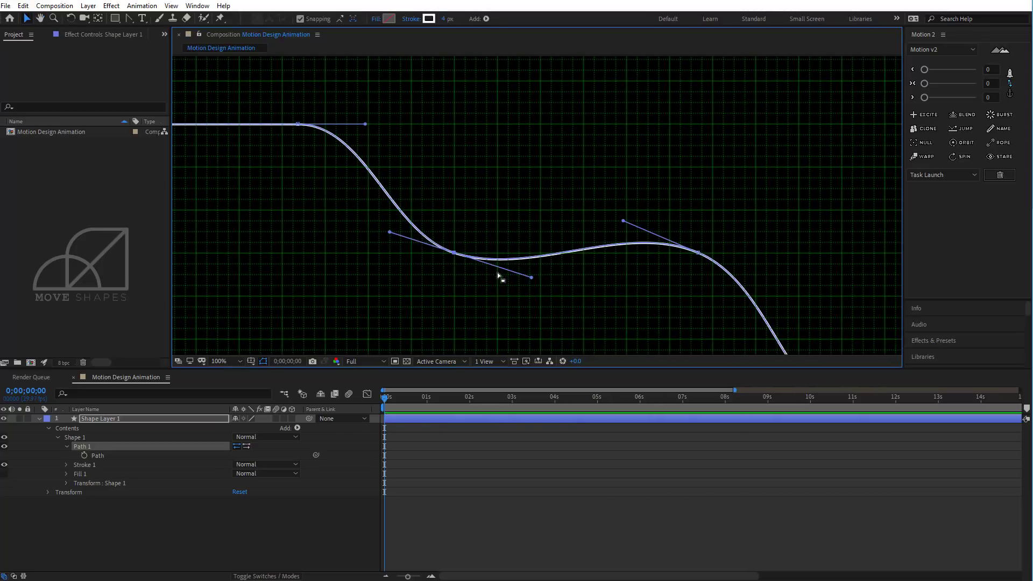
{"action": "left_click_drag", "start_coordinate": [531, 279], "coordinate": [534, 269]}
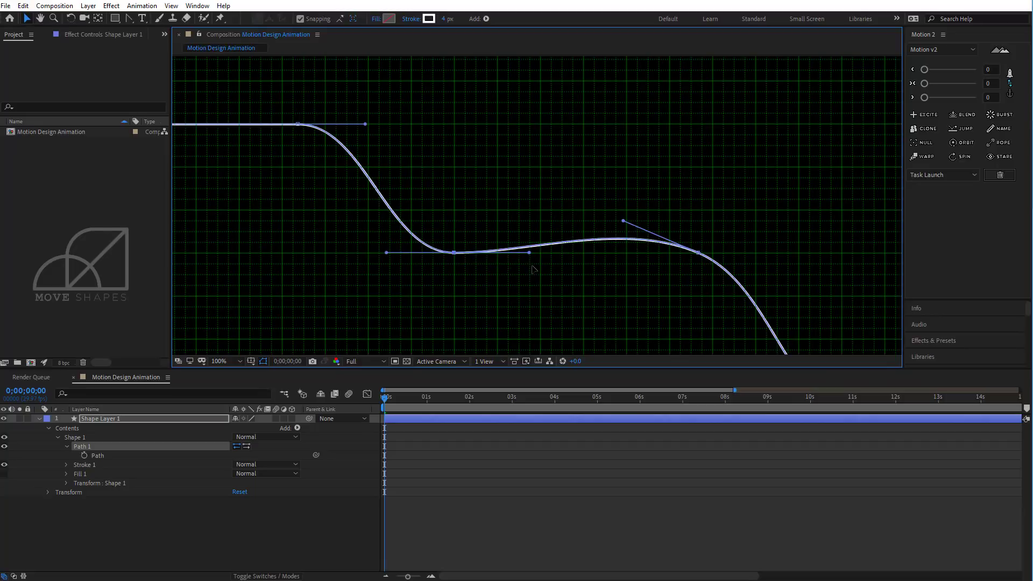
{"action": "left_click_drag", "start_coordinate": [623, 222], "coordinate": [615, 253]}
Level the direction handles of the path's fifth and sixth points horizontally to straighten the low middle segment
{"action": "left_click_drag", "start_coordinate": [758, 279], "coordinate": [377, 141]}
{"action": "left_click", "coordinate": [462, 283]}
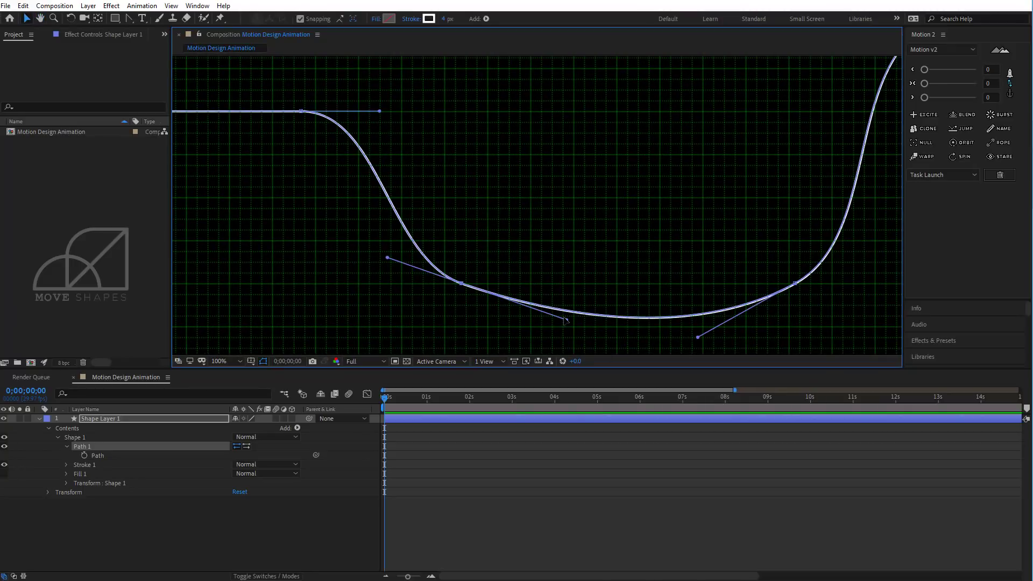
{"action": "left_click_drag", "start_coordinate": [567, 320], "coordinate": [595, 287]}
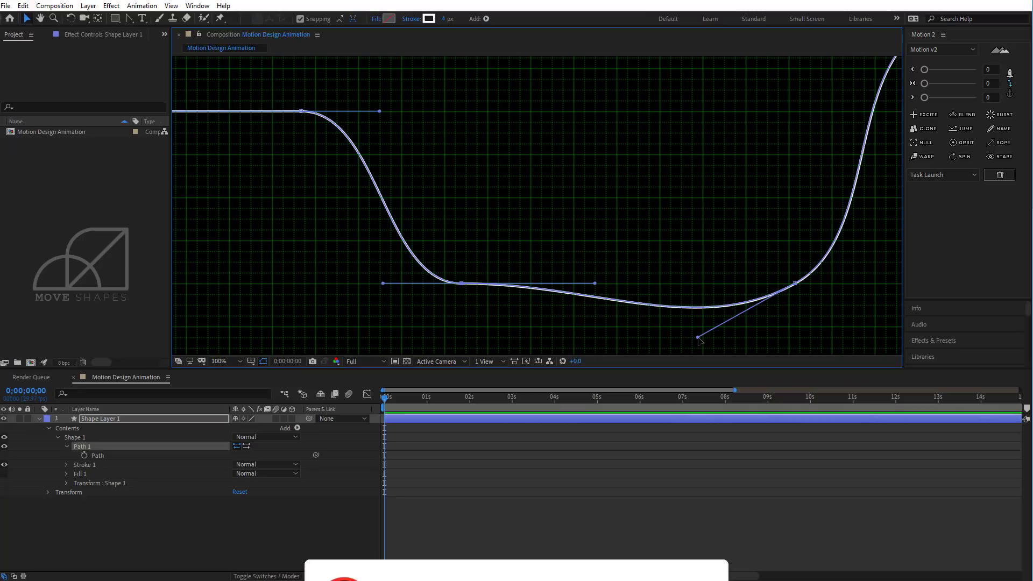
{"action": "left_click_drag", "start_coordinate": [698, 338], "coordinate": [692, 283]}
Level the direction handles of the path's seventh and eighth points horizontally to flatten the raised segment
{"action": "left_click_drag", "start_coordinate": [678, 205], "coordinate": [285, 274]}
{"action": "left_click_drag", "start_coordinate": [607, 201], "coordinate": [444, 270]}
{"action": "left_click", "coordinate": [382, 170]}
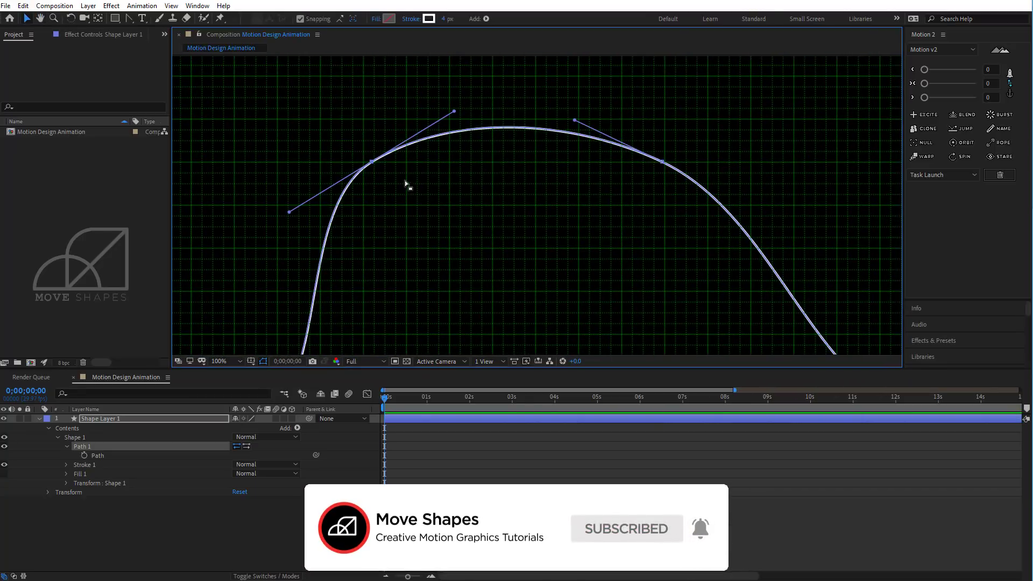
{"action": "left_click_drag", "start_coordinate": [454, 111], "coordinate": [468, 134]}
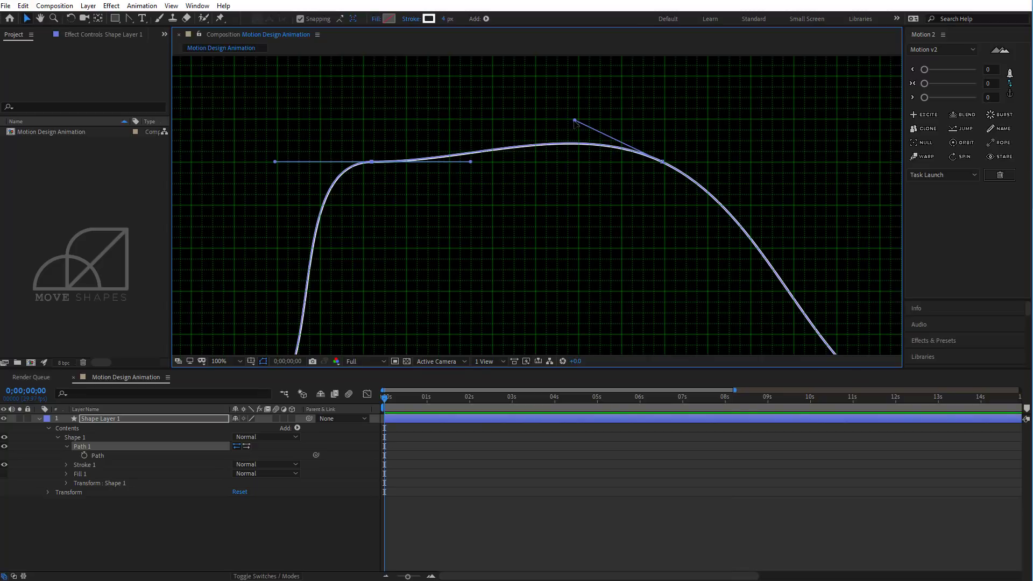
{"action": "left_click_drag", "start_coordinate": [575, 122], "coordinate": [570, 162]}
Level the direction handles of the path's last two points horizontally to straighten the final segment
{"action": "key", "text": "h"}
{"action": "left_click_drag", "start_coordinate": [644, 240], "coordinate": [394, 155]}
{"action": "left_click_drag", "start_coordinate": [611, 258], "coordinate": [554, 309]}
{"action": "key", "text": "v"}
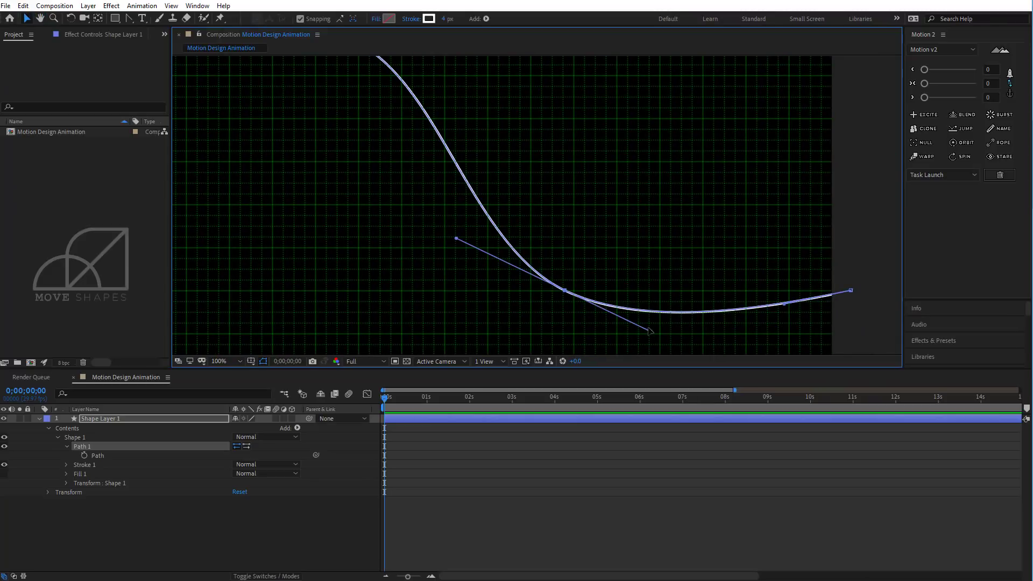
{"action": "left_click_drag", "start_coordinate": [651, 332], "coordinate": [659, 290]}
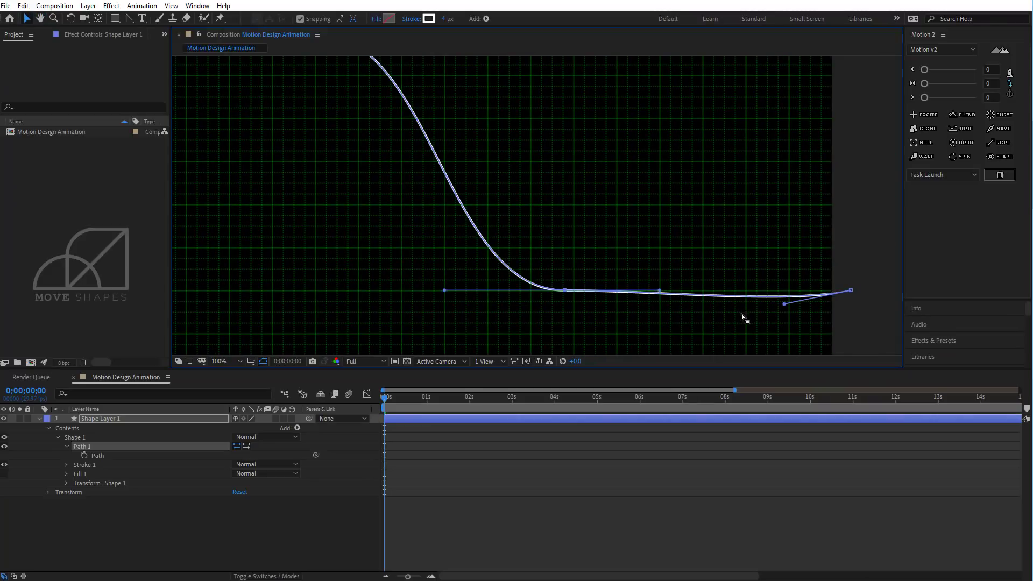
{"action": "left_click_drag", "start_coordinate": [784, 306], "coordinate": [782, 291]}
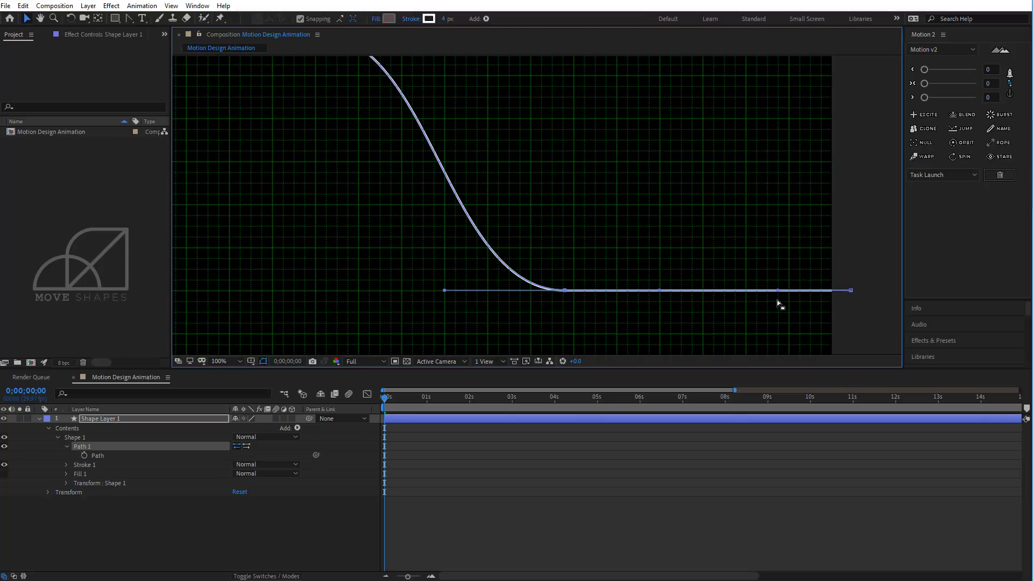
Inspect the smoothed path's slopes and flat segments across the whole composition
{"action": "key", "text": "comma"}
{"action": "left_click_drag", "start_coordinate": [410, 182], "coordinate": [734, 207]}
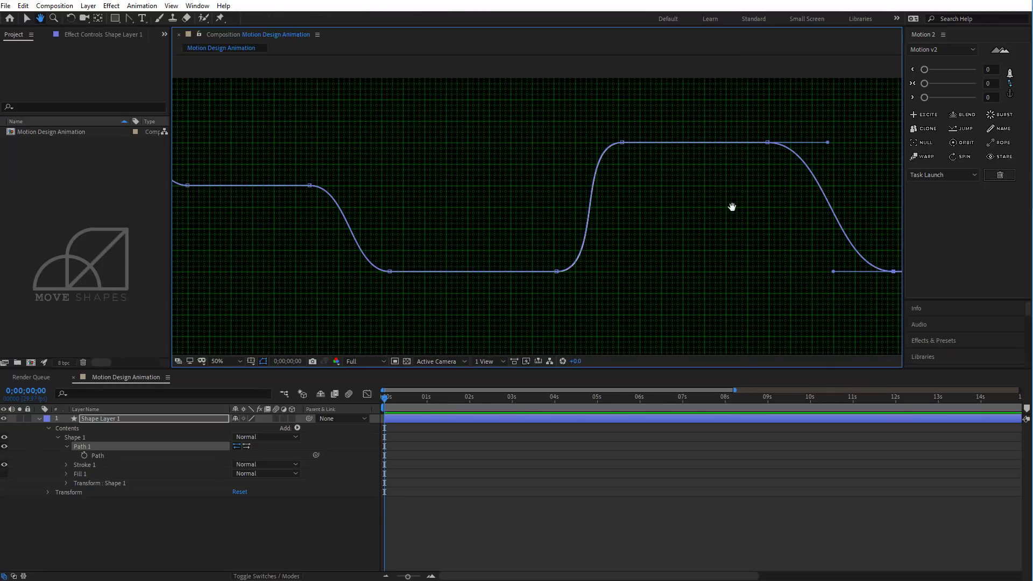
{"action": "key", "text": "space"}
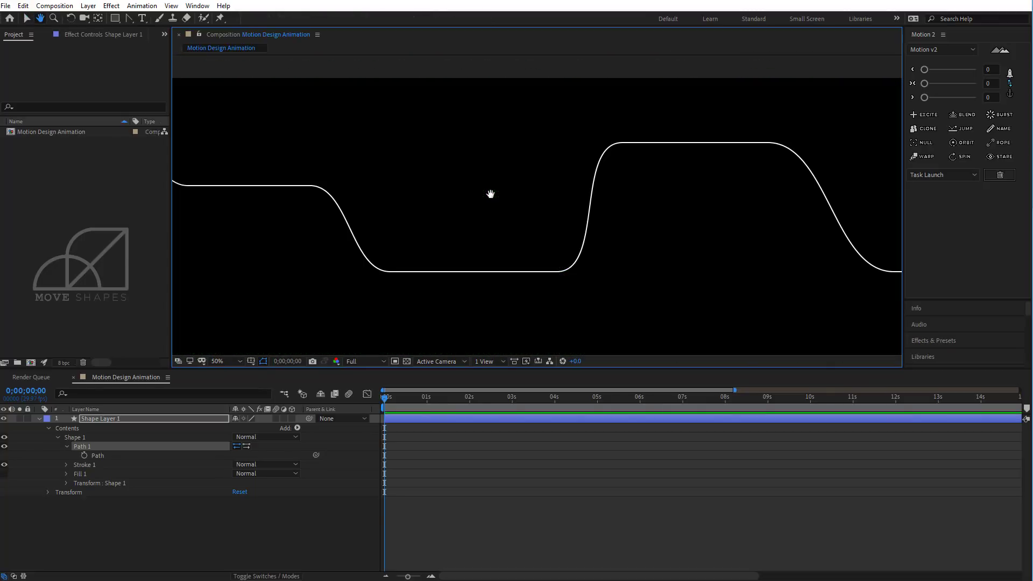
{"action": "left_click_drag", "start_coordinate": [398, 400], "coordinate": [369, 403]}
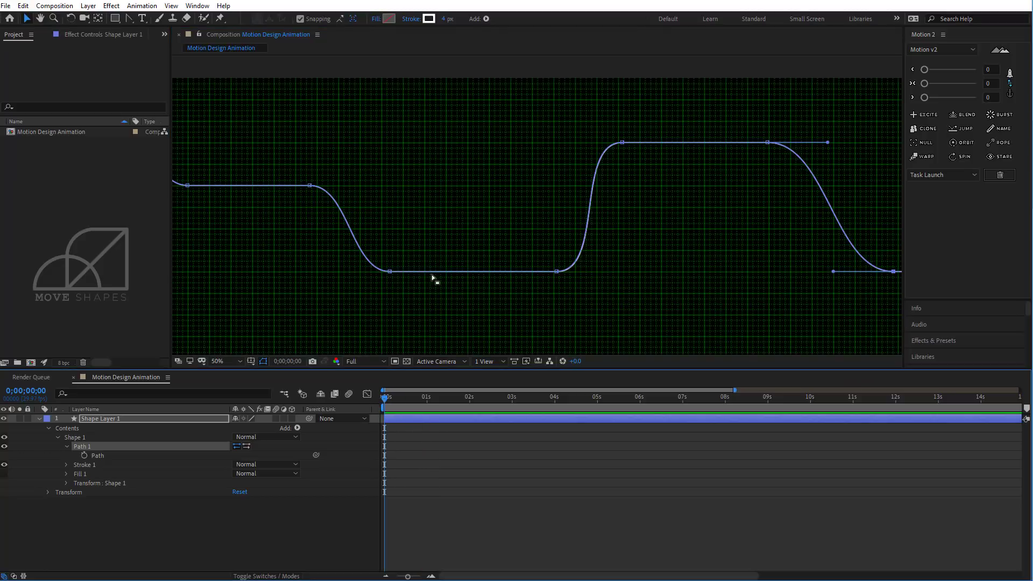
{"action": "left_click_drag", "start_coordinate": [389, 290], "coordinate": [657, 301]}
{"action": "scroll", "coordinate": [577, 273], "scroll_direction": "down", "scroll_amount": 1}
{"action": "left_click_drag", "start_coordinate": [599, 277], "coordinate": [469, 267]}
{"action": "left_click_drag", "start_coordinate": [289, 147], "coordinate": [323, 178]}
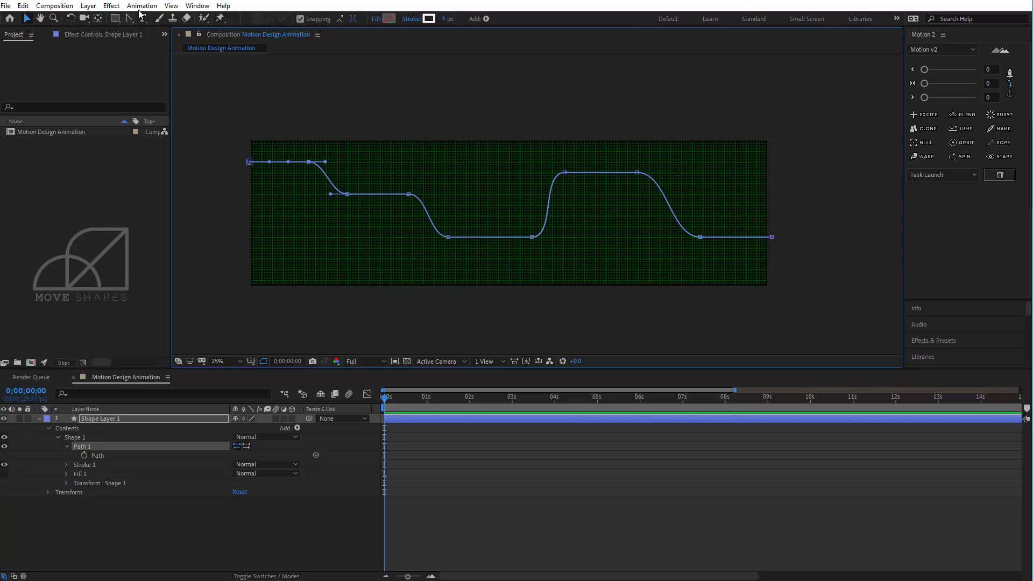
Hide the composition grid and deselect the shape
{"action": "left_click", "coordinate": [268, 87]}
{"action": "left_click", "coordinate": [171, 6]}
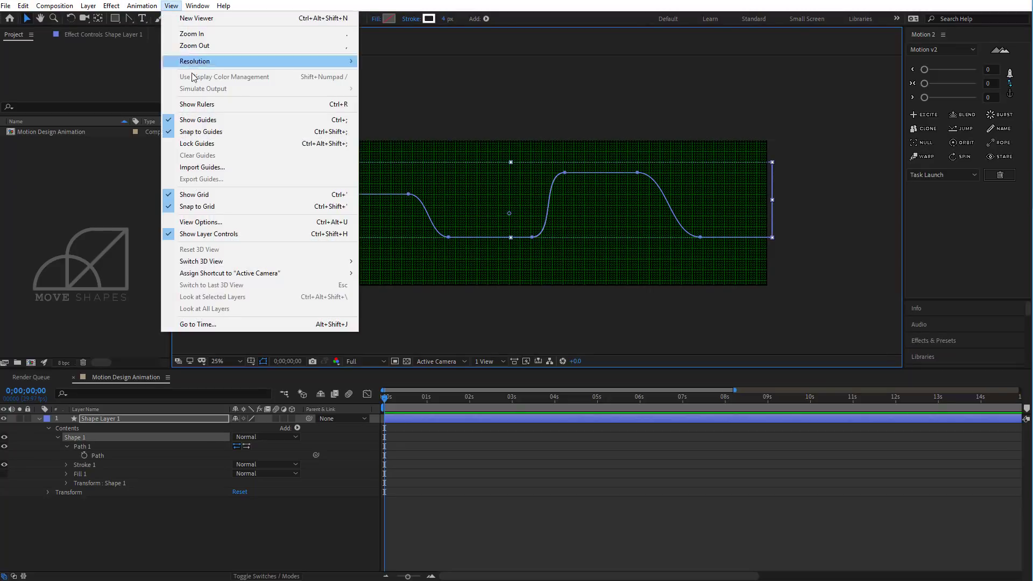
{"action": "left_click", "coordinate": [211, 195]}
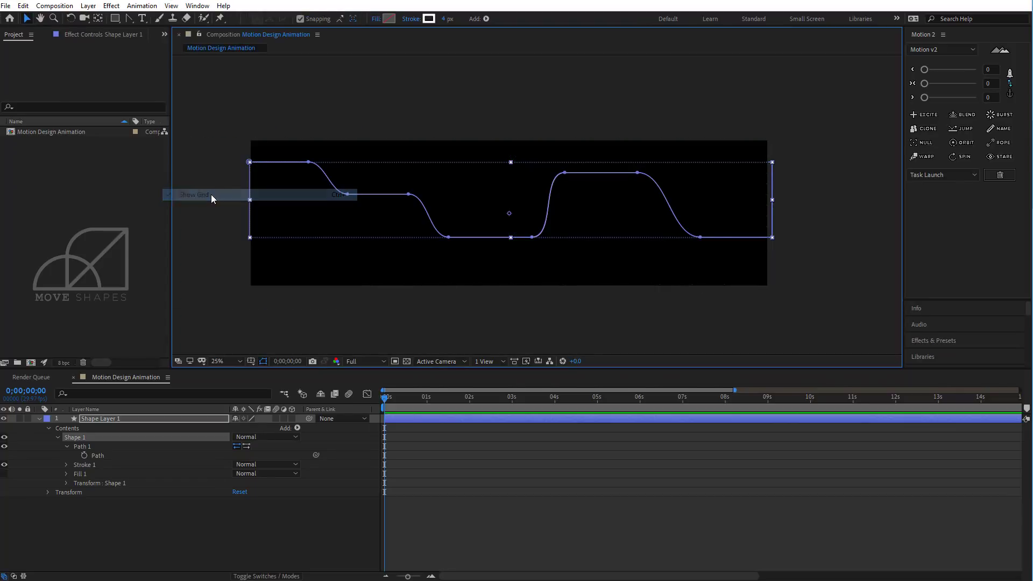
{"action": "left_click", "coordinate": [442, 94]}
Nudge the path's fourth point left and lengthen the facing handles of the second downward slope to soften its curve
{"action": "key", "text": "period"}
{"action": "key", "text": "h"}
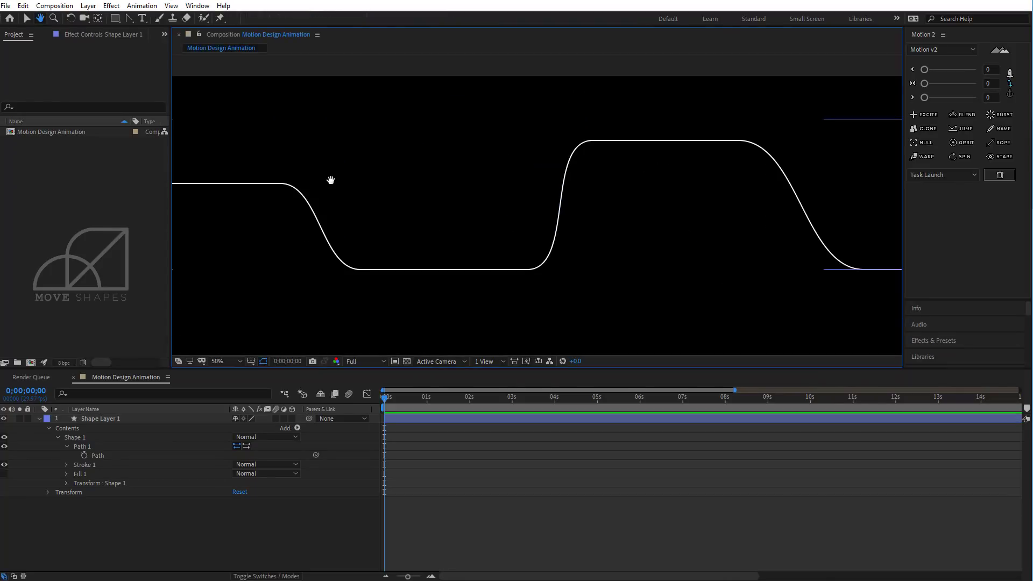
{"action": "left_click_drag", "start_coordinate": [330, 178], "coordinate": [570, 205]}
{"action": "left_click", "coordinate": [96, 456]}
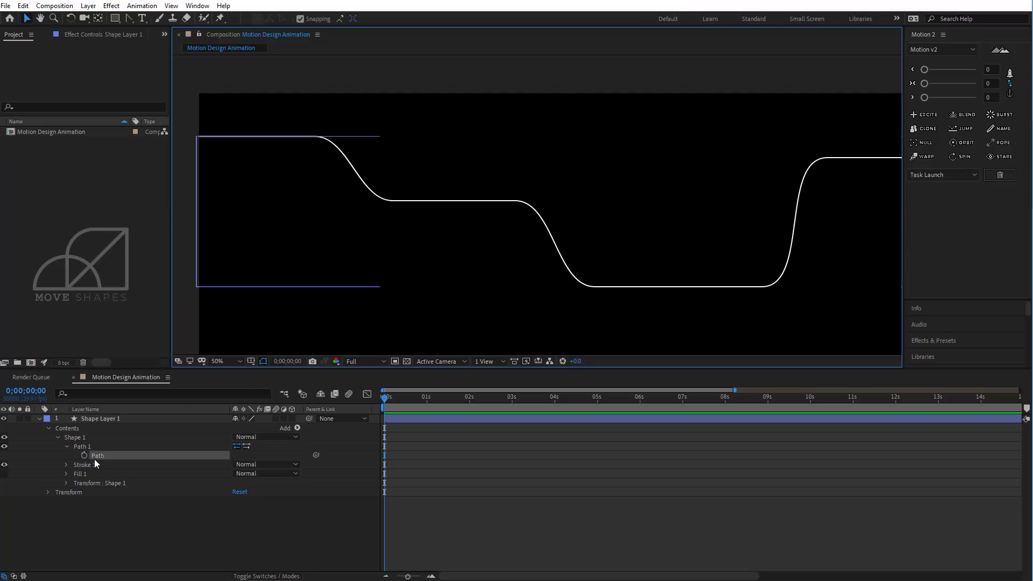
{"action": "key", "text": "v"}
{"action": "left_click_drag", "start_coordinate": [491, 185], "coordinate": [522, 212]}
{"action": "key", "text": "shift+Left"}
{"action": "key", "text": "shift+Left"}
{"action": "key", "text": "shift+Left"}
{"action": "key", "text": "shift+Left"}
{"action": "key", "text": "shift+Left"}
{"action": "key", "text": "shift+Left"}
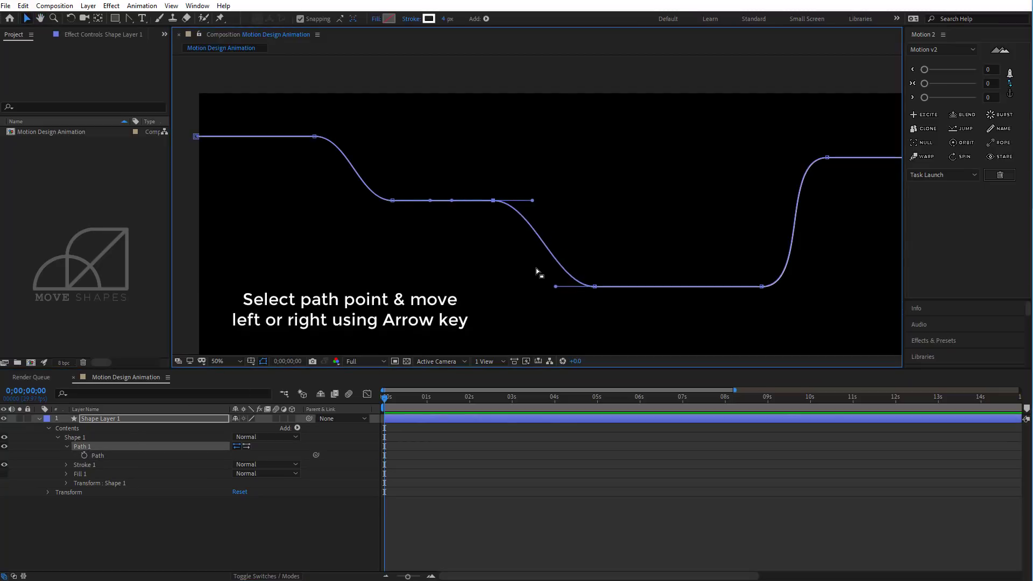
{"action": "left_click_drag", "start_coordinate": [522, 201], "coordinate": [528, 201]}
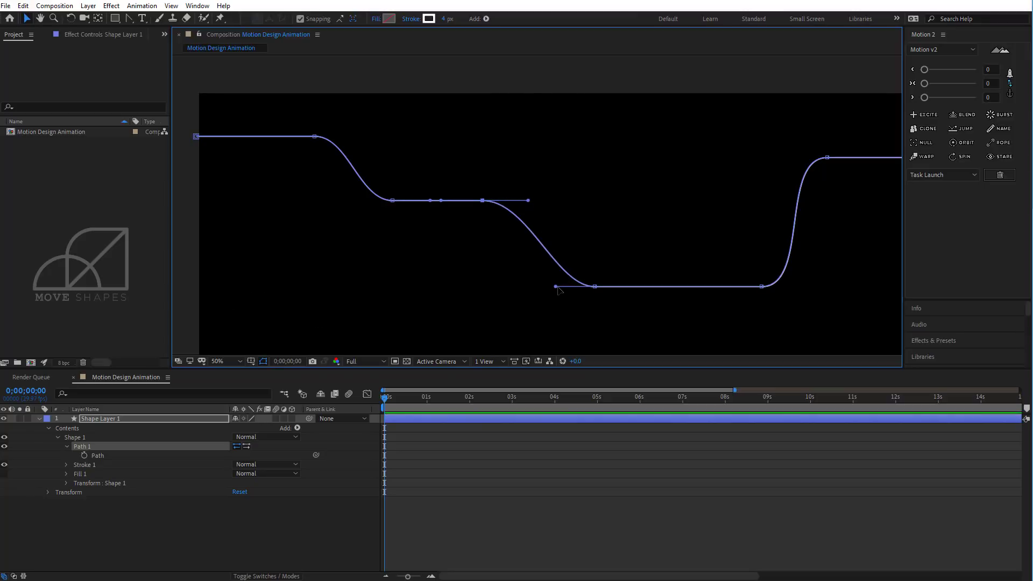
{"action": "left_click_drag", "start_coordinate": [556, 287], "coordinate": [536, 286]}
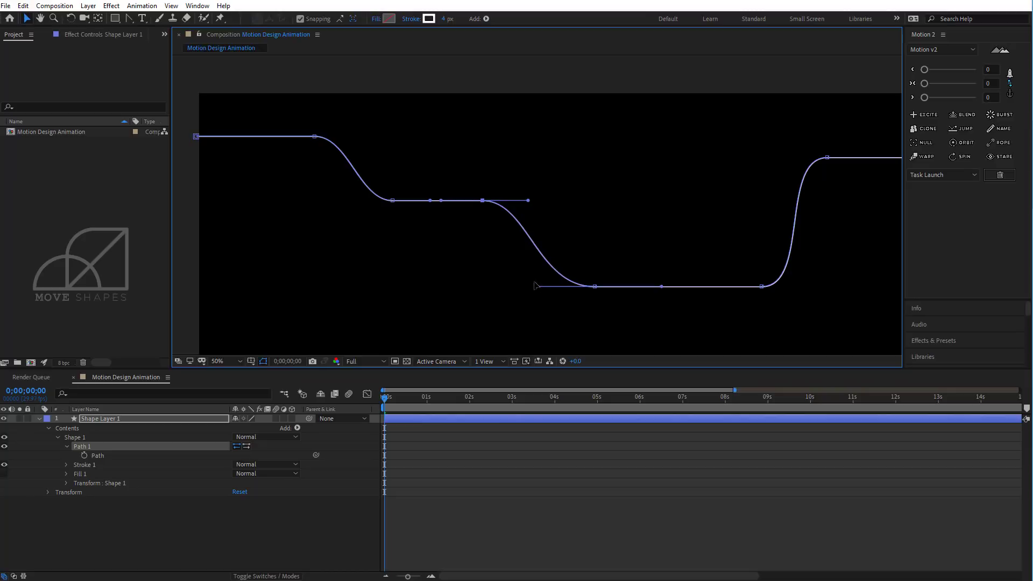
Nudge the path's second point left and lengthen the facing handles of the first downward slope to soften its curve
{"action": "left_click", "coordinate": [393, 200]}
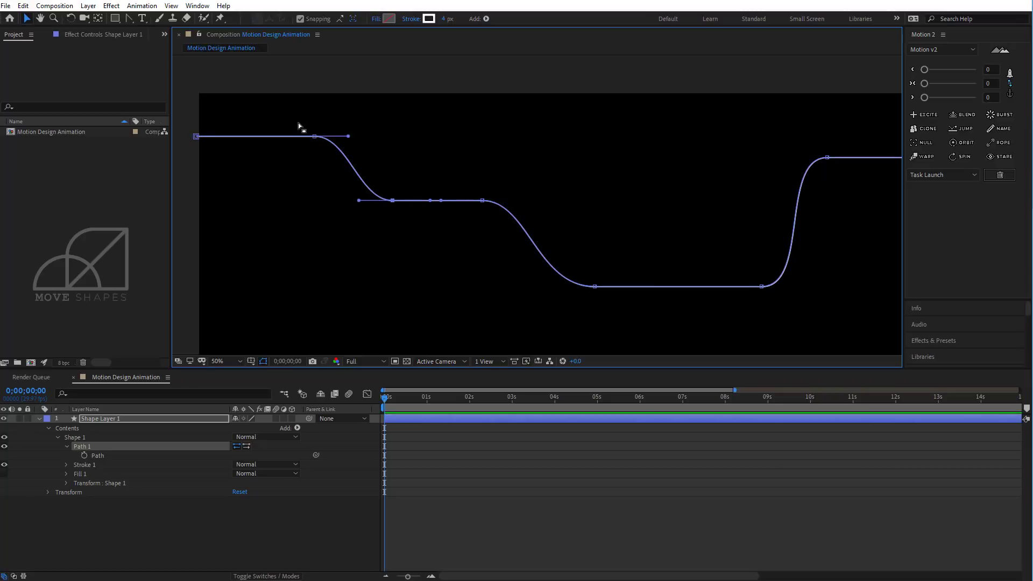
{"action": "left_click", "coordinate": [326, 144]}
{"action": "key", "text": "shift+Left"}
{"action": "key", "text": "shift+Left"}
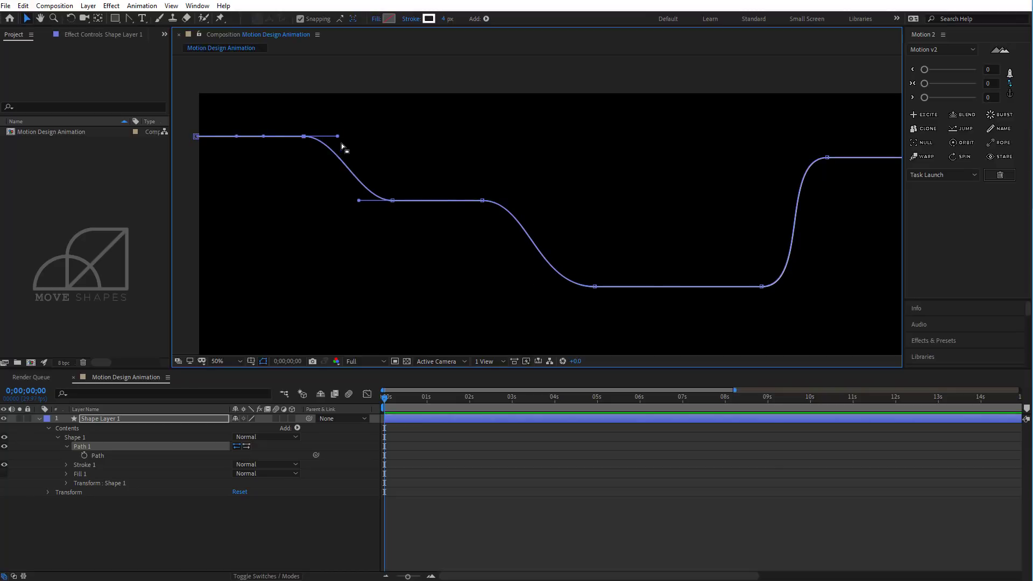
{"action": "left_click_drag", "start_coordinate": [327, 136], "coordinate": [339, 136]}
{"action": "left_click_drag", "start_coordinate": [359, 200], "coordinate": [349, 200]}
{"action": "left_click_drag", "start_coordinate": [705, 228], "coordinate": [485, 229]}
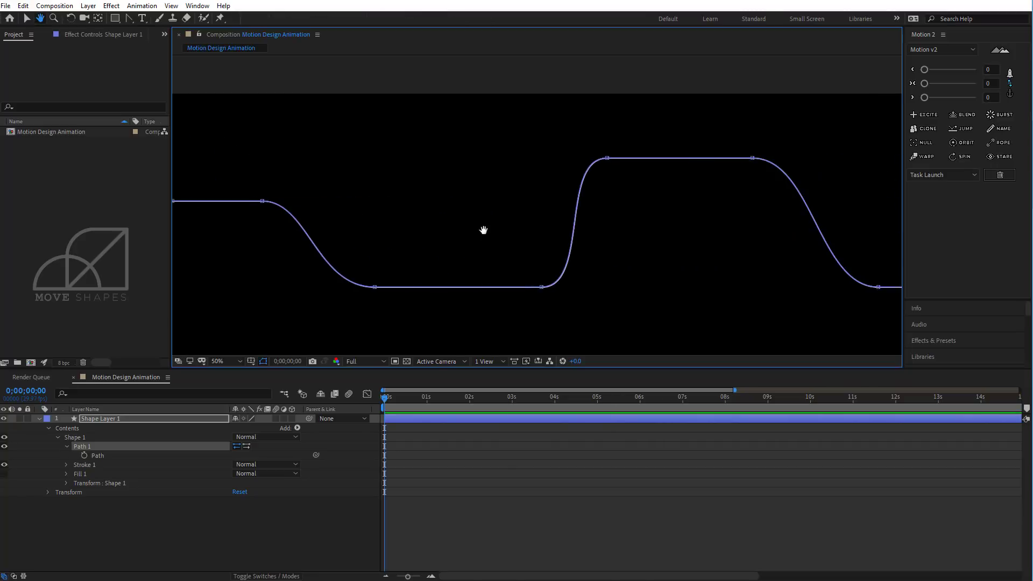
Nudge the path's seventh point, at the top end of the upward slope, to the right along its flat segment
{"action": "left_click", "coordinate": [540, 287]}
{"action": "left_click_drag", "start_coordinate": [625, 172], "coordinate": [629, 176]}
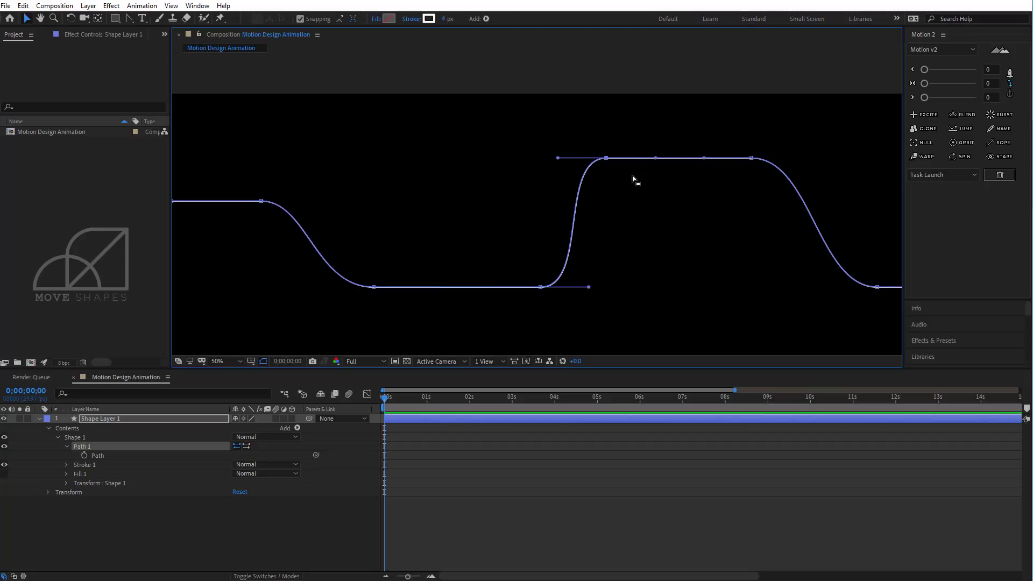
{"action": "key", "text": "shift+Right"}
{"action": "key", "text": "shift+Right"}
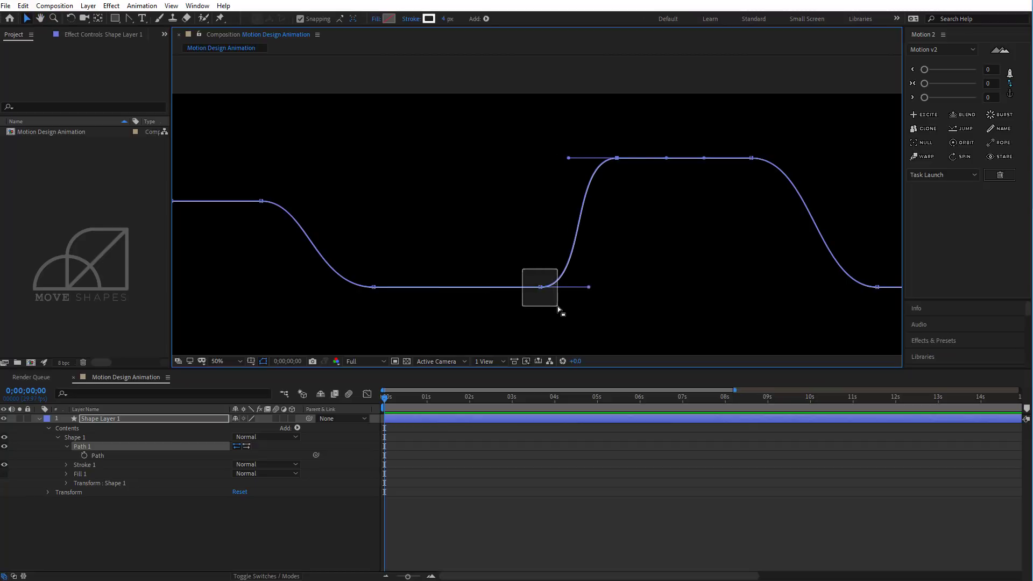
Nudge the path's sixth point left to widen the base of the upward slope and adjust its slope-side handle
{"action": "key", "text": "shift+Left"}
{"action": "key", "text": "shift+Left"}
{"action": "key", "text": "shift+Left"}
{"action": "key", "text": "shift+Left"}
{"action": "key", "text": "shift+Left"}
{"action": "key", "text": "shift+Left"}
{"action": "key", "text": "shift+Left"}
{"action": "key", "text": "shift+Left"}
{"action": "left_click_drag", "start_coordinate": [557, 306], "coordinate": [576, 288]}
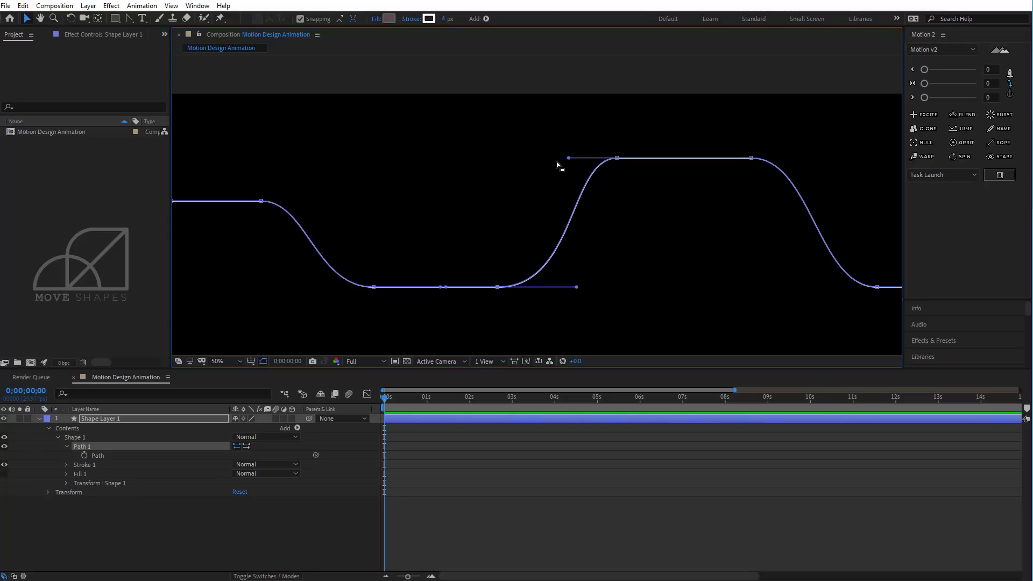
Lengthen the seventh point's handle facing the upward slope and nudge that point further right
{"action": "left_click_drag", "start_coordinate": [569, 159], "coordinate": [546, 164]}
{"action": "left_click_drag", "start_coordinate": [641, 176], "coordinate": [641, 175]}
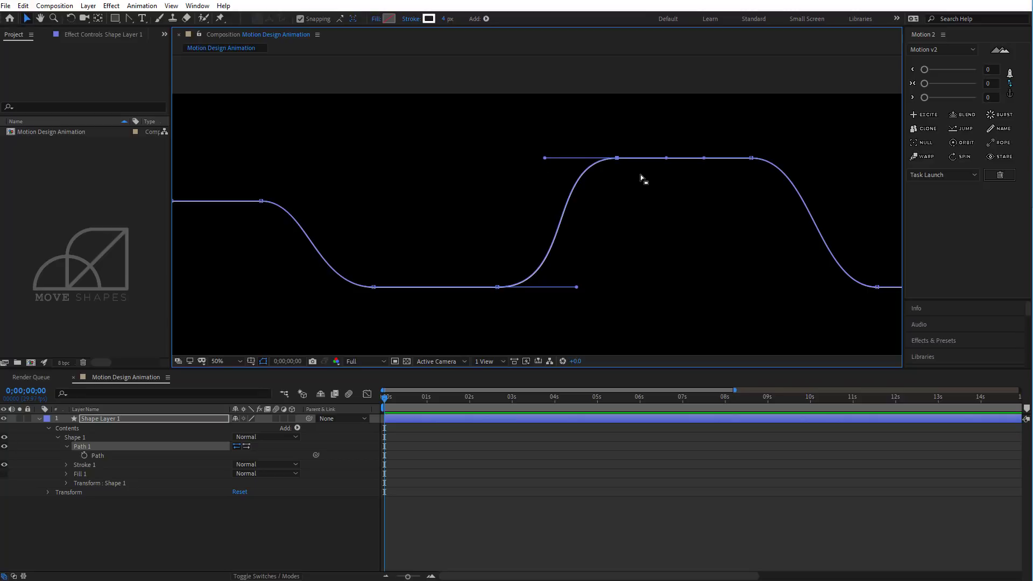
{"action": "key", "text": "shift+Right"}
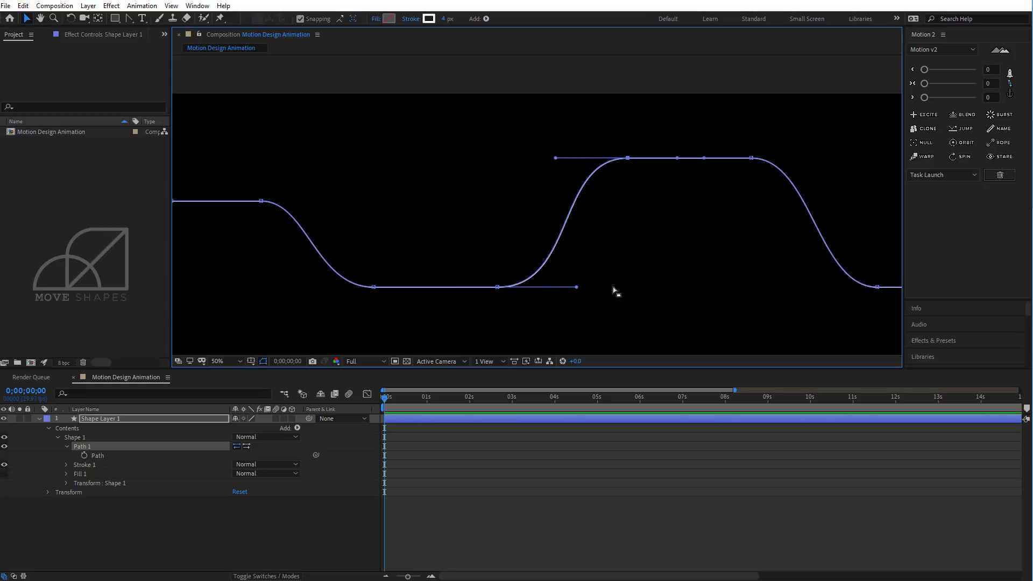
Move the last downward slope's top point left and its bottom point right, lengthen their facing handles, and deselect the path
{"action": "left_click_drag", "start_coordinate": [804, 167], "coordinate": [467, 143]}
{"action": "left_click", "coordinate": [535, 184]}
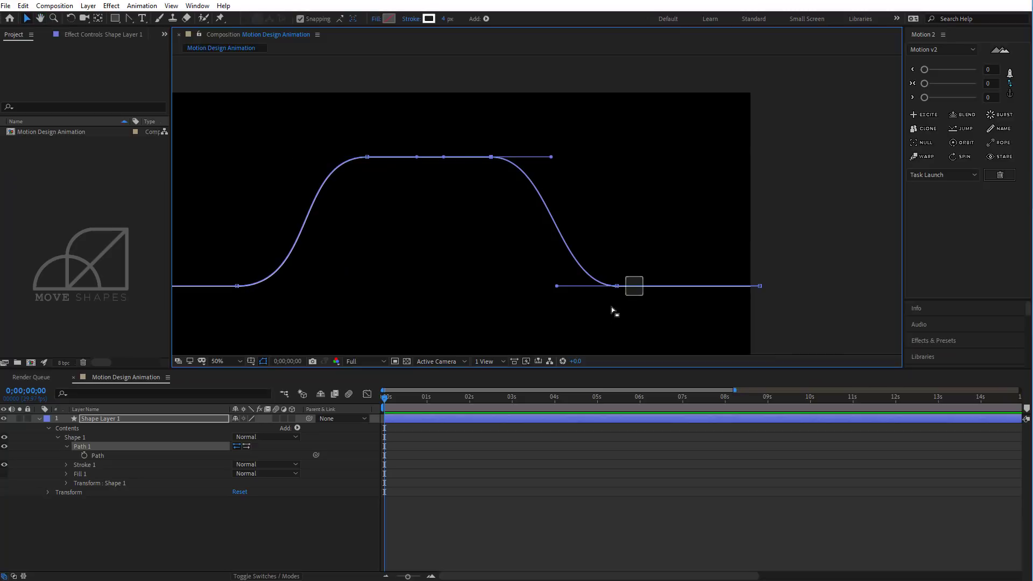
{"action": "left_click_drag", "start_coordinate": [618, 308], "coordinate": [641, 302]}
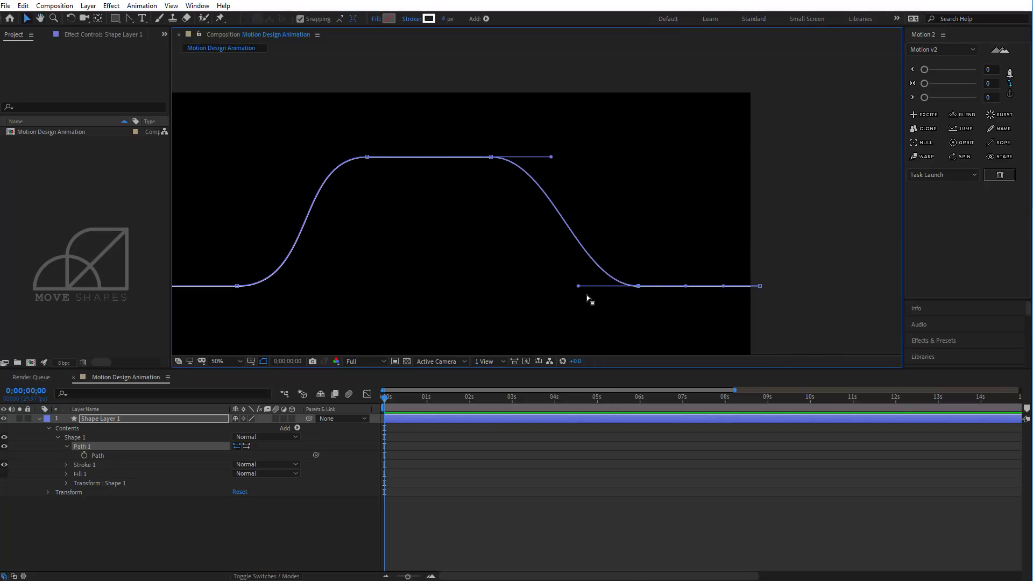
{"action": "left_click_drag", "start_coordinate": [551, 156], "coordinate": [556, 157]}
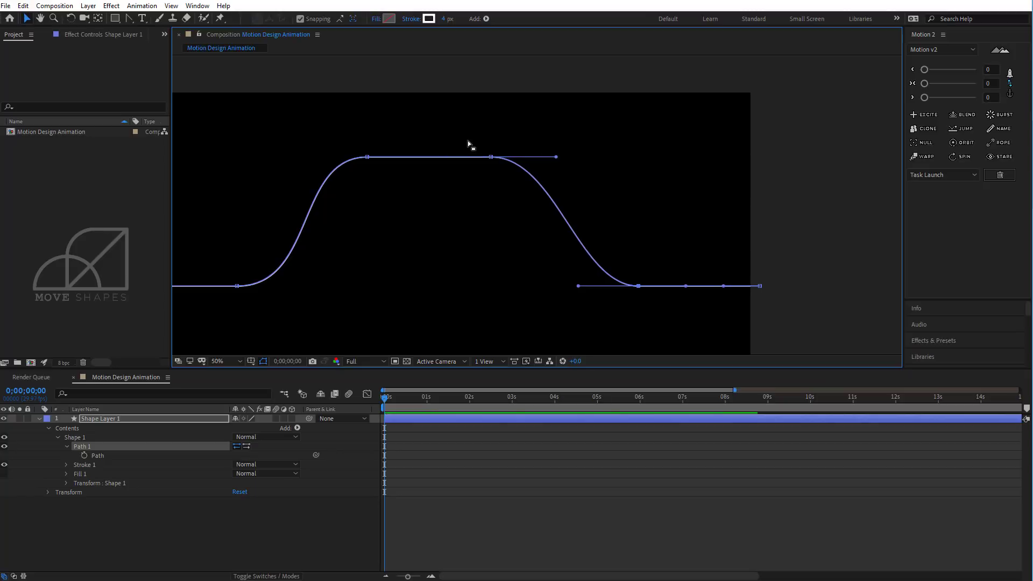
{"action": "key", "text": "shift+Left"}
{"action": "key", "text": "shift+Left"}
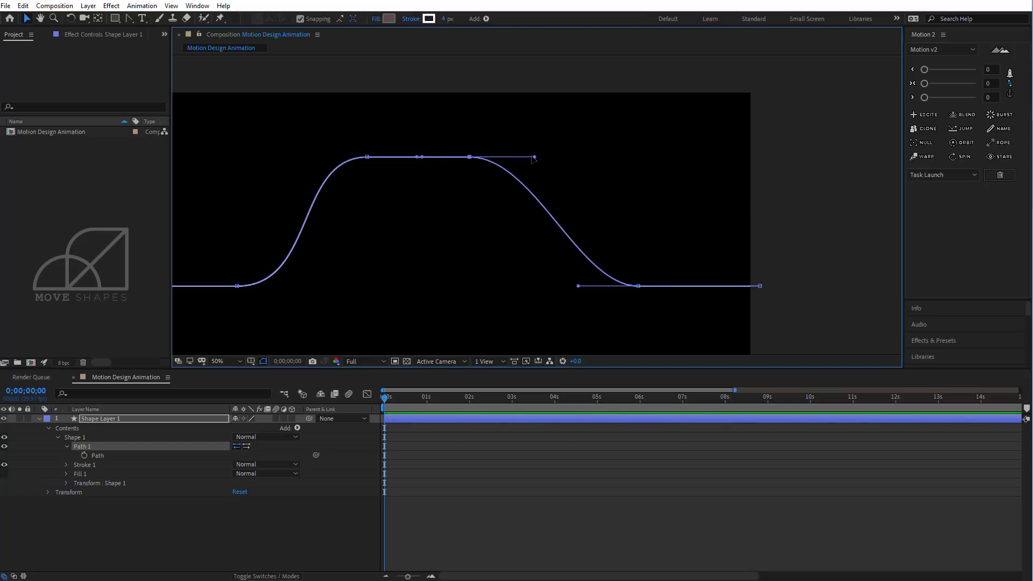
{"action": "mouse_move", "coordinate": [534, 157]}
{"action": "left_mouse_down"}
{"action": "mouse_move", "coordinate": [572, 161]}
{"action": "mouse_move", "coordinate": [548, 160]}
{"action": "left_mouse_up"}
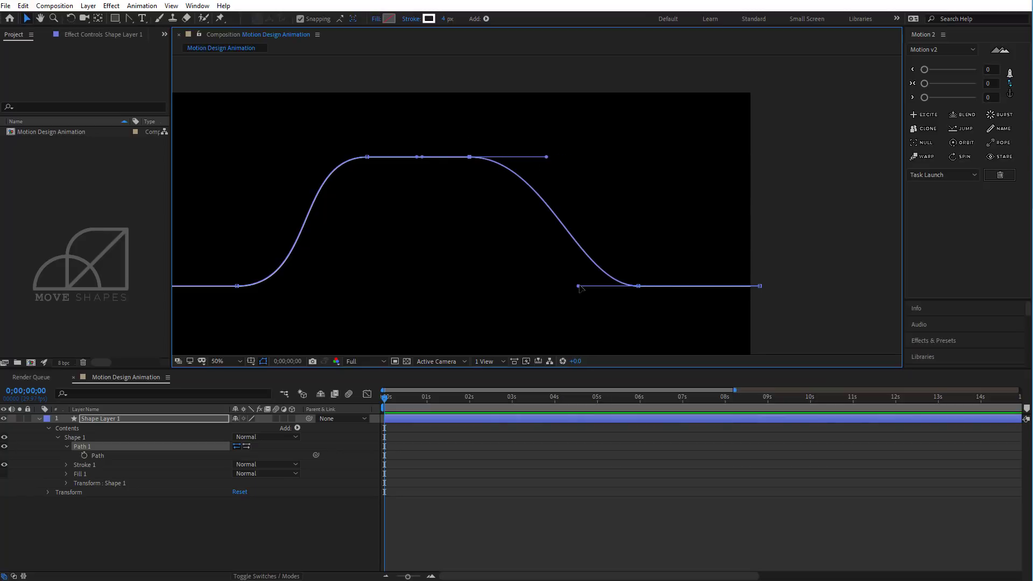
{"action": "left_click_drag", "start_coordinate": [578, 287], "coordinate": [554, 291]}
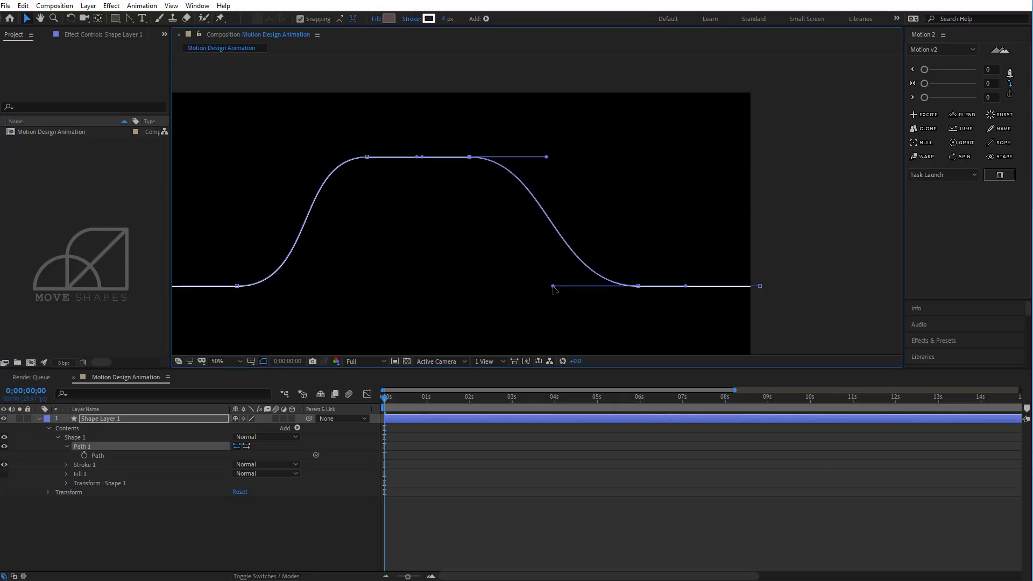
{"action": "left_click", "coordinate": [821, 196]}
{"action": "left_click", "coordinate": [821, 195]}
{"action": "scroll", "coordinate": [817, 195], "scroll_direction": "down", "scroll_amount": 2}
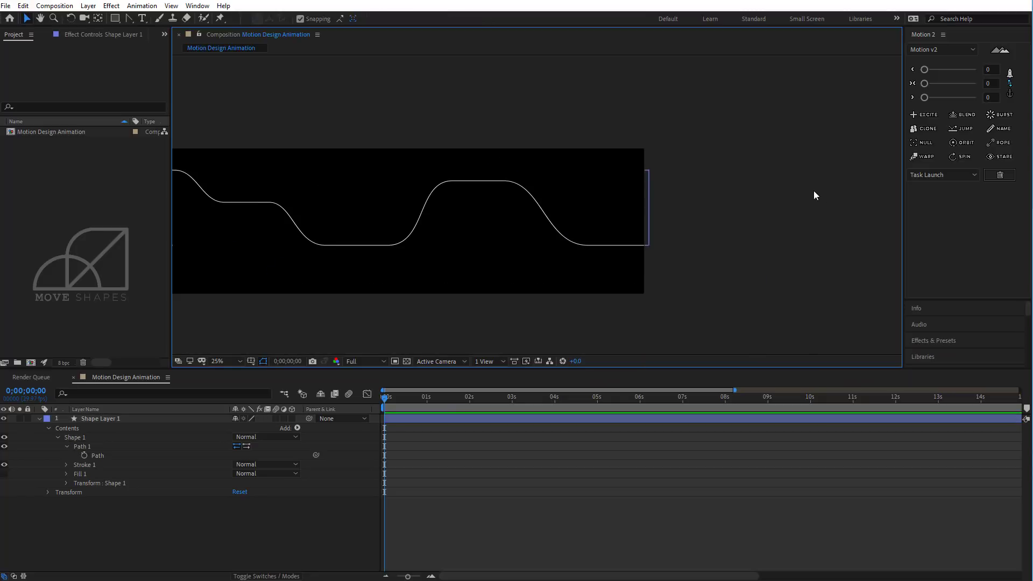
{"action": "left_click_drag", "start_coordinate": [657, 138], "coordinate": [731, 108]}
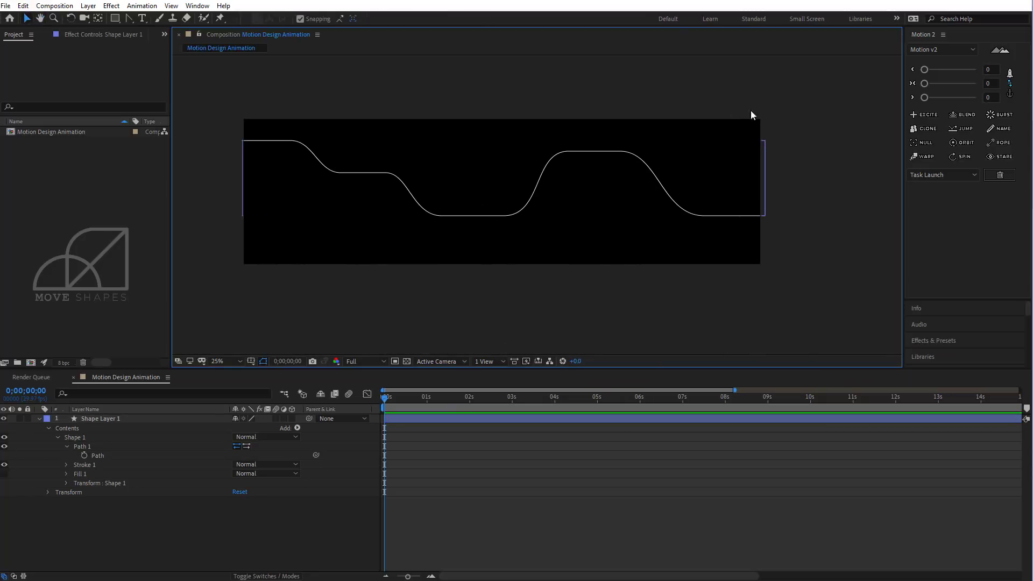
Collapse the path's shape layer and rename it "Line Path"
{"action": "left_click", "coordinate": [100, 419]}
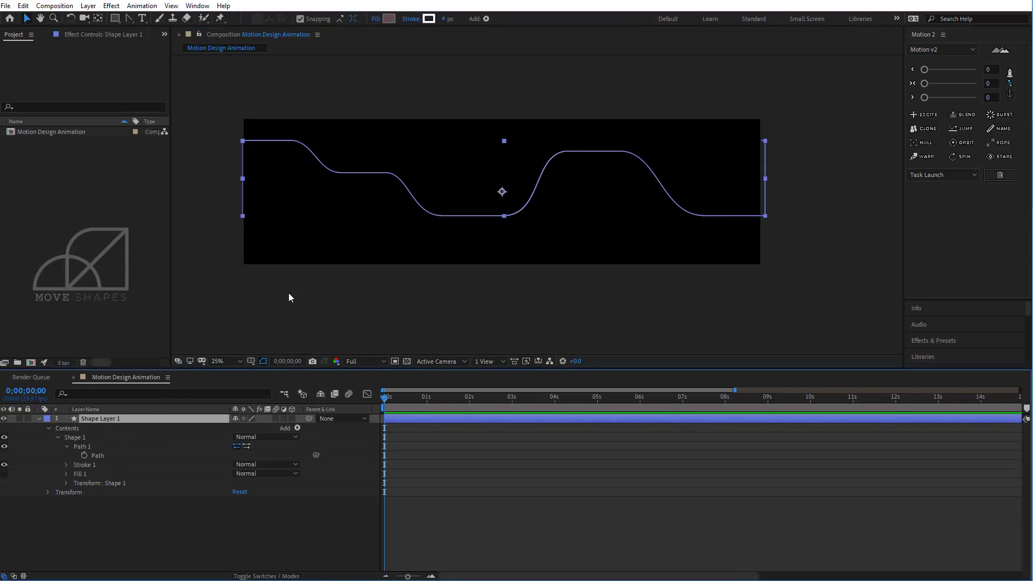
{"action": "left_click", "coordinate": [105, 528]}
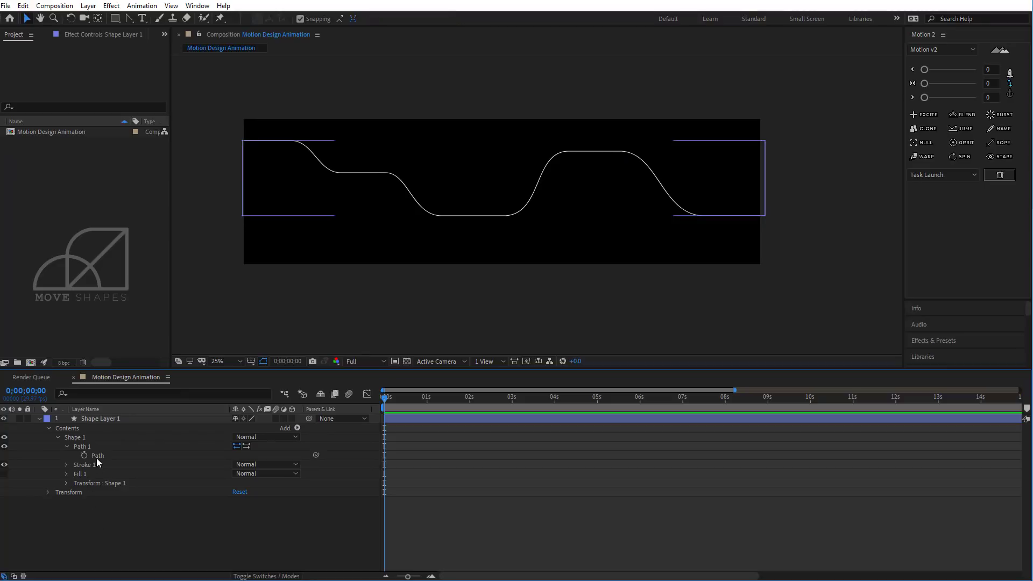
{"action": "left_click", "coordinate": [40, 419]}
{"action": "left_click", "coordinate": [106, 421]}
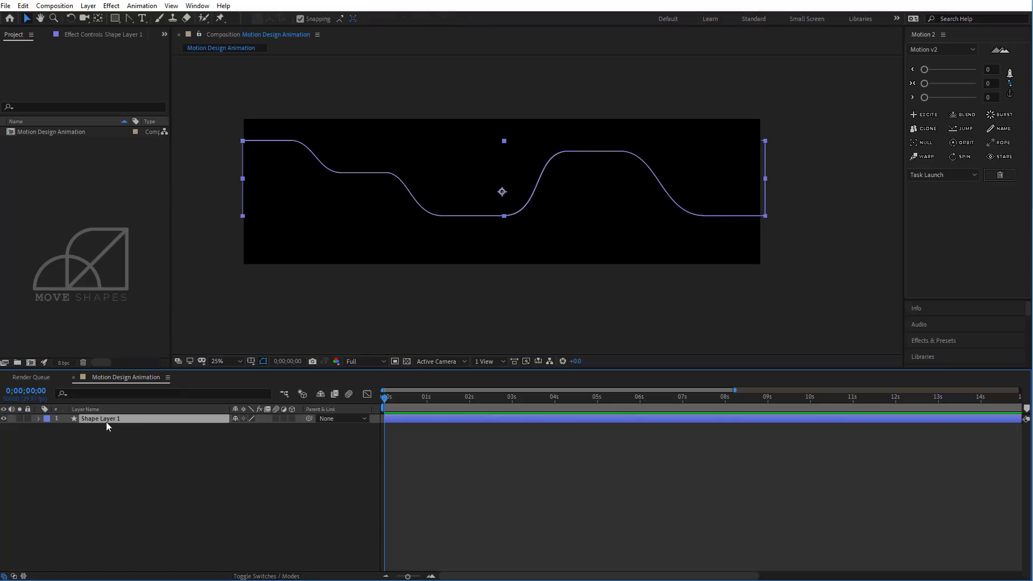
{"action": "key", "text": "Return"}
{"action": "type", "text": "Lin"}
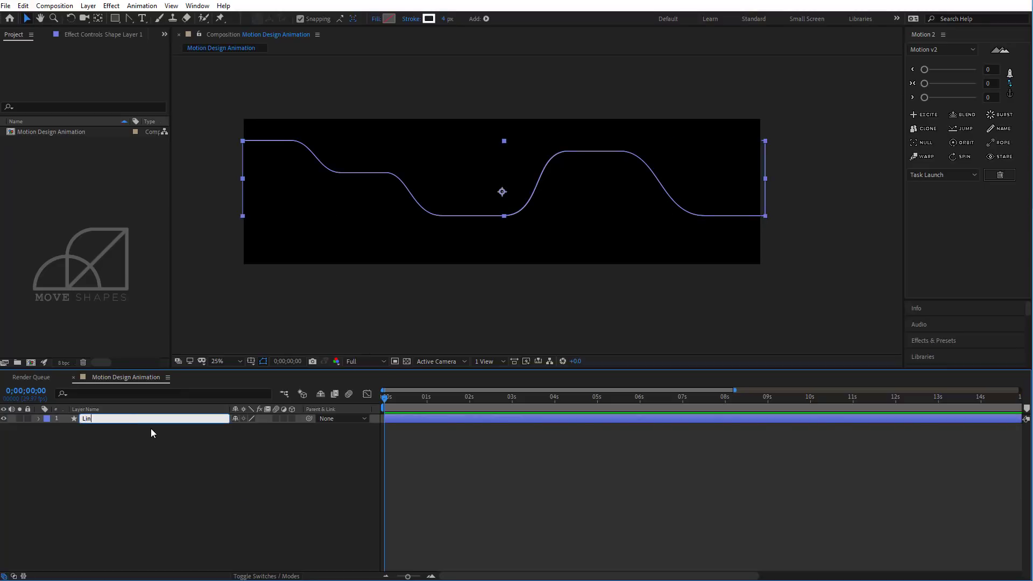
{"action": "type", "text": "e Path"}
{"action": "key", "text": "Return"}
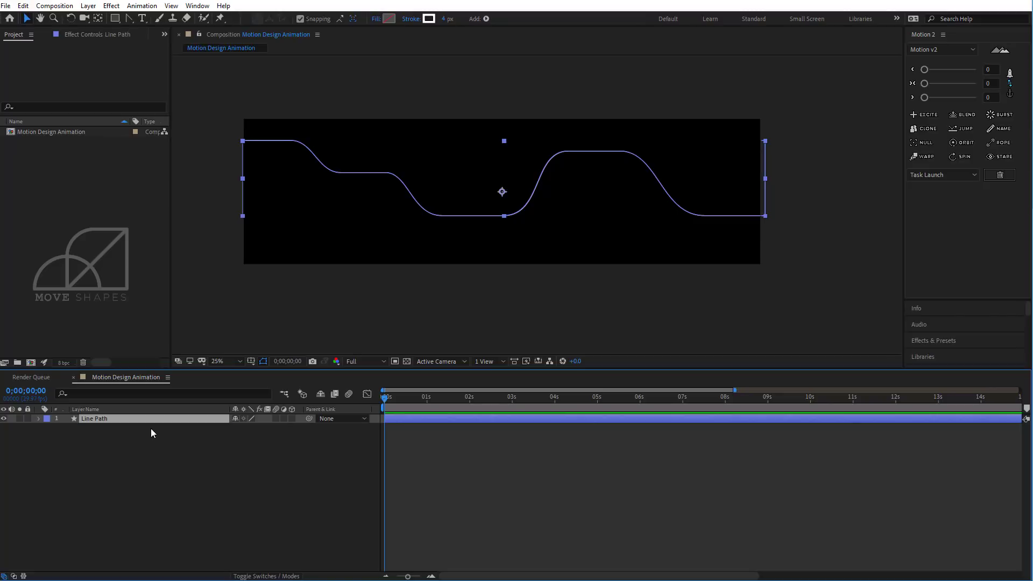
{"action": "left_click", "coordinate": [152, 444]}
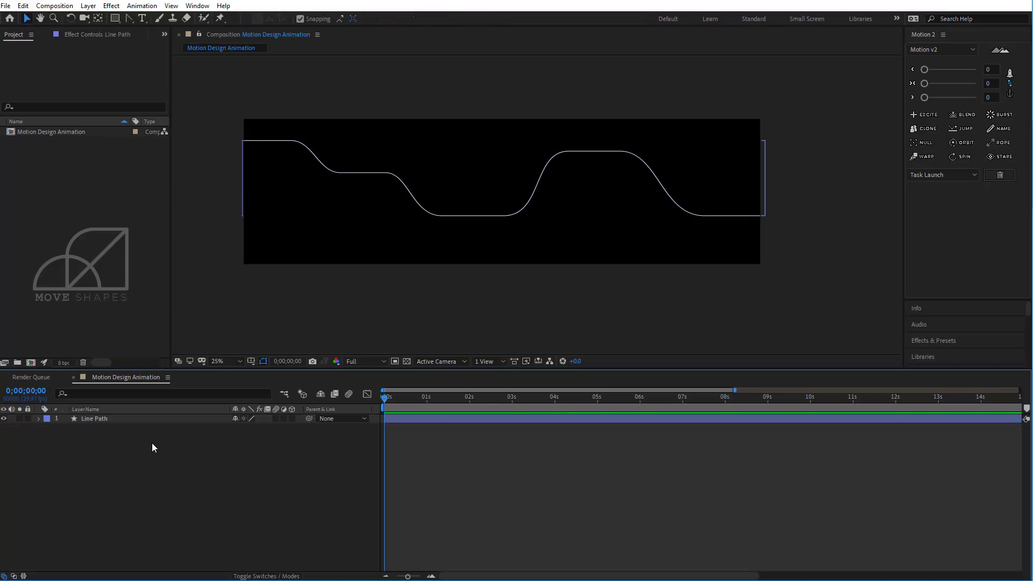
Expand the Line Path layer's properties and highlight its Path property to examine the points
{"action": "left_click", "coordinate": [39, 419]}
{"action": "left_click", "coordinate": [97, 456]}
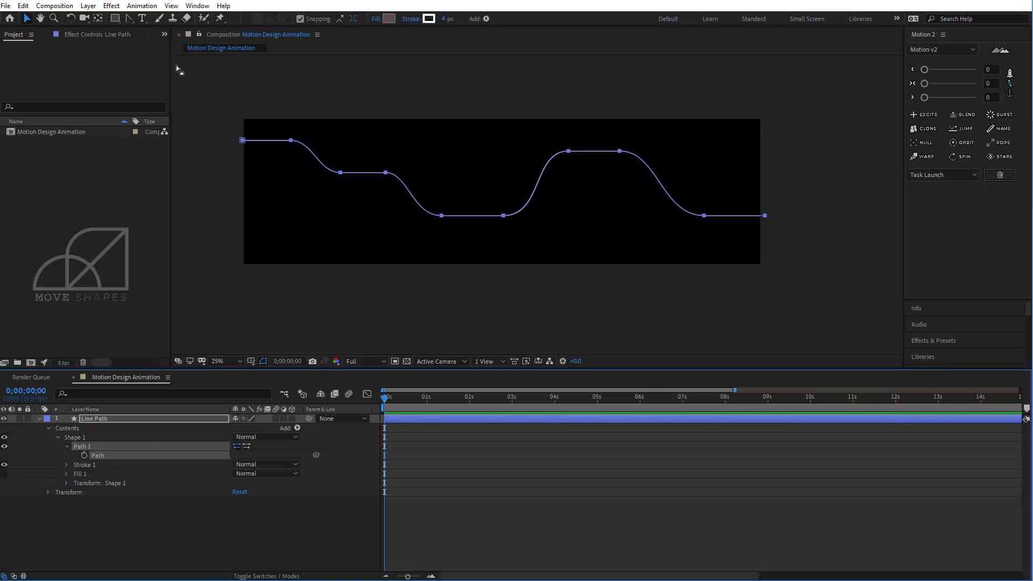
{"action": "left_click", "coordinate": [191, 76]}
{"action": "left_click", "coordinate": [201, 86]}
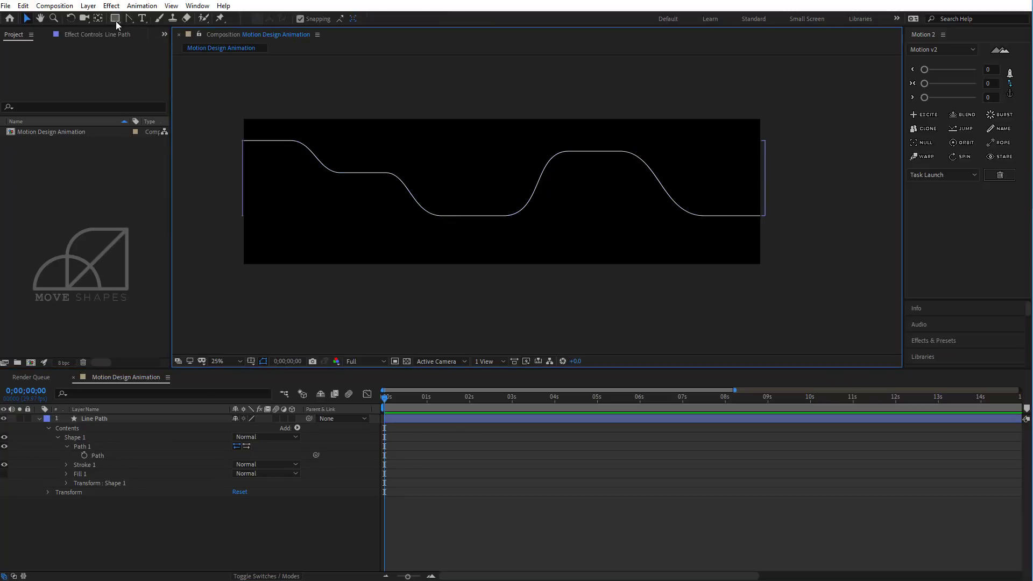
Draw a circle with the Ellipse tool above the low flat segment in the middle of the path, as a new shape layer
{"action": "left_click_drag", "start_coordinate": [115, 21], "coordinate": [149, 42]}
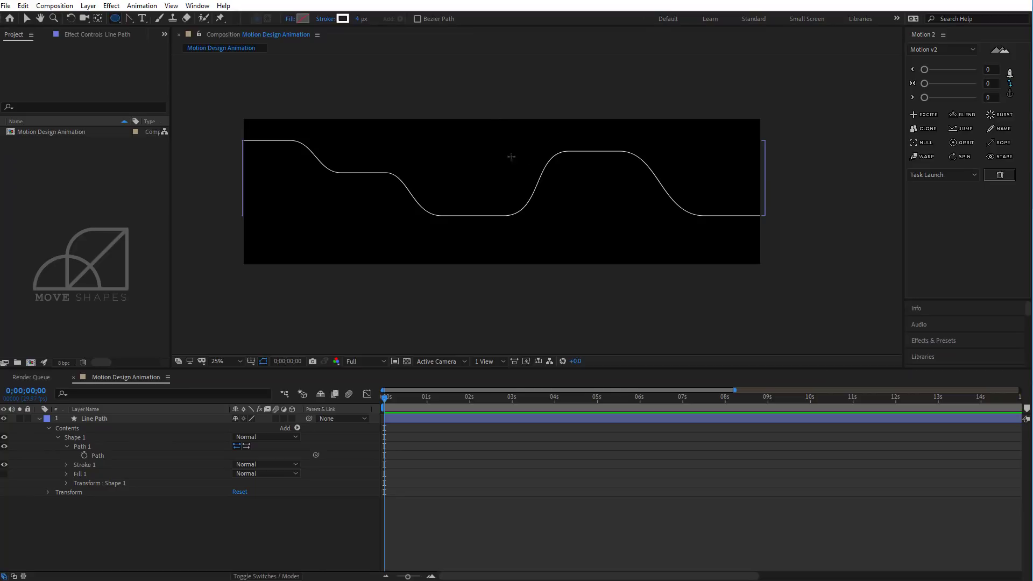
{"action": "key", "text": "period"}
{"action": "left_click_drag", "start_coordinate": [372, 101], "coordinate": [435, 165]}
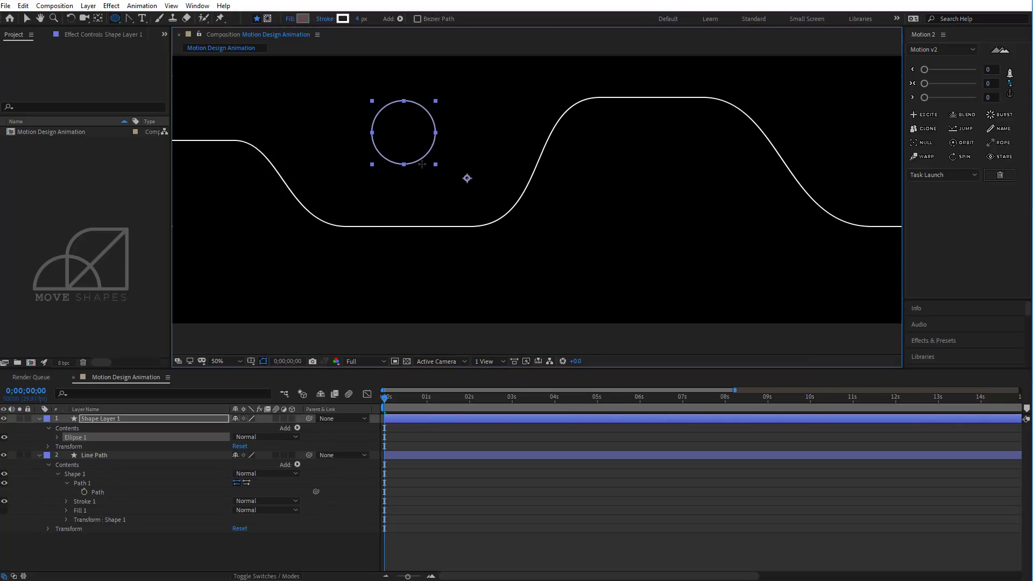
Move the circle layer's anchor point to the bottom centre of the circle
{"action": "left_click", "coordinate": [28, 20]}
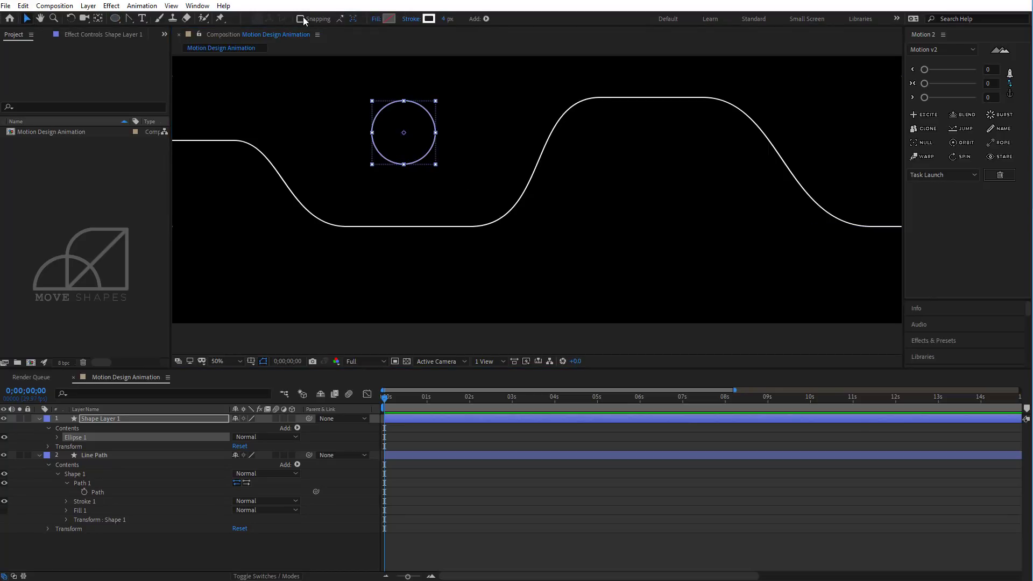
{"action": "left_click", "coordinate": [98, 20]}
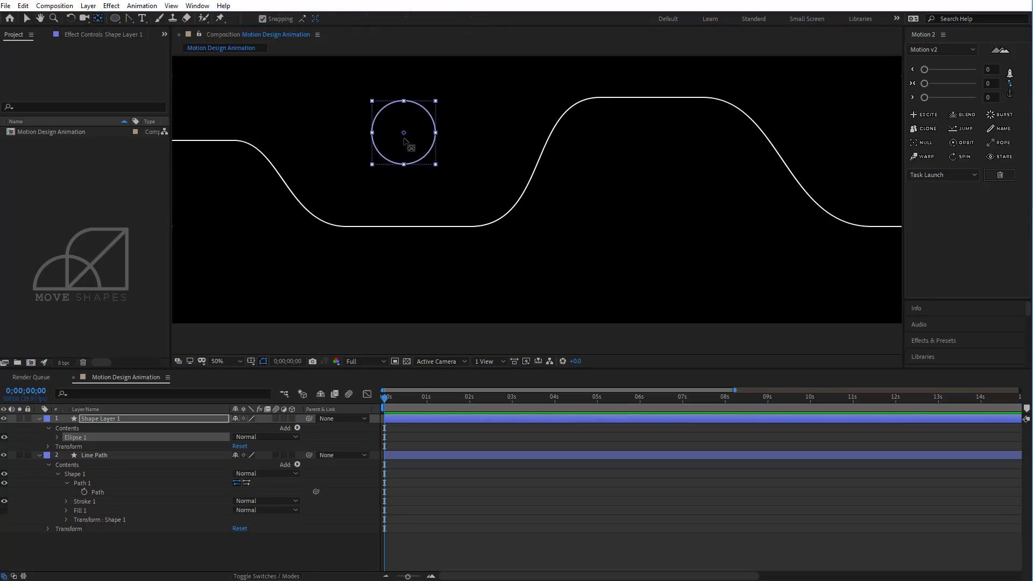
{"action": "left_click", "coordinate": [423, 138]}
{"action": "left_click", "coordinate": [458, 147]}
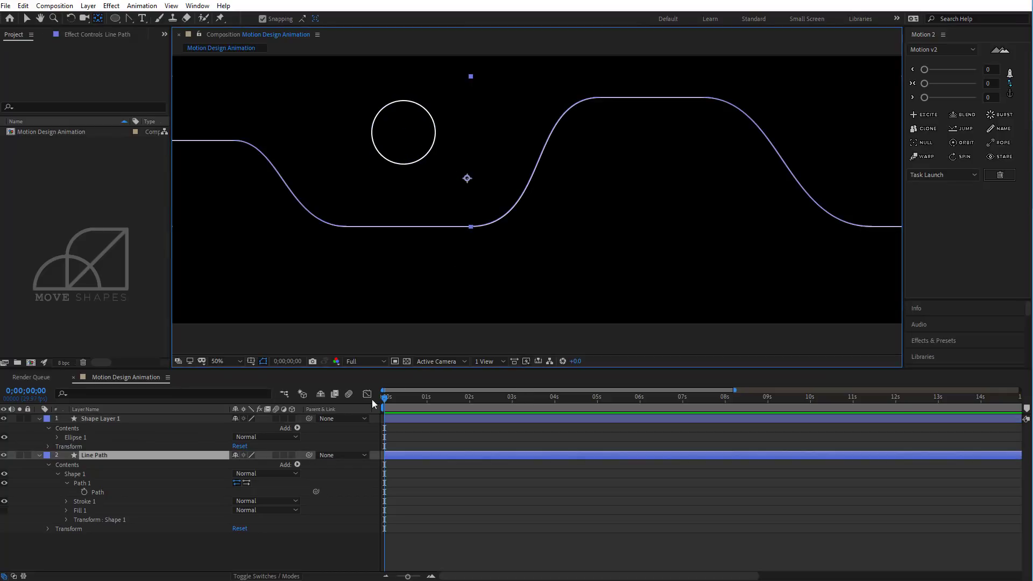
{"action": "left_click", "coordinate": [467, 178]}
{"action": "left_click_drag", "start_coordinate": [467, 178], "coordinate": [403, 164]}
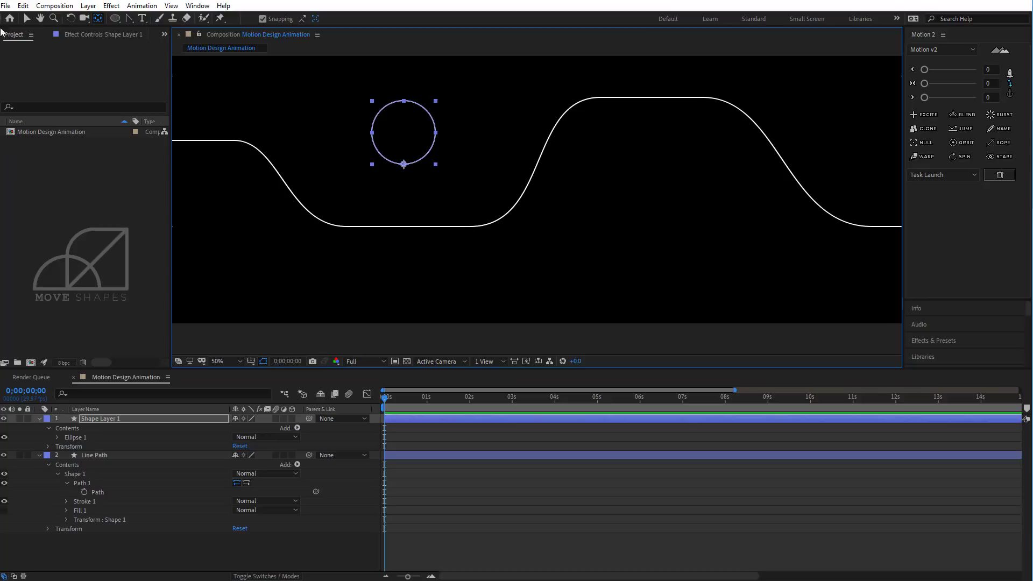
{"action": "left_click", "coordinate": [26, 18]}
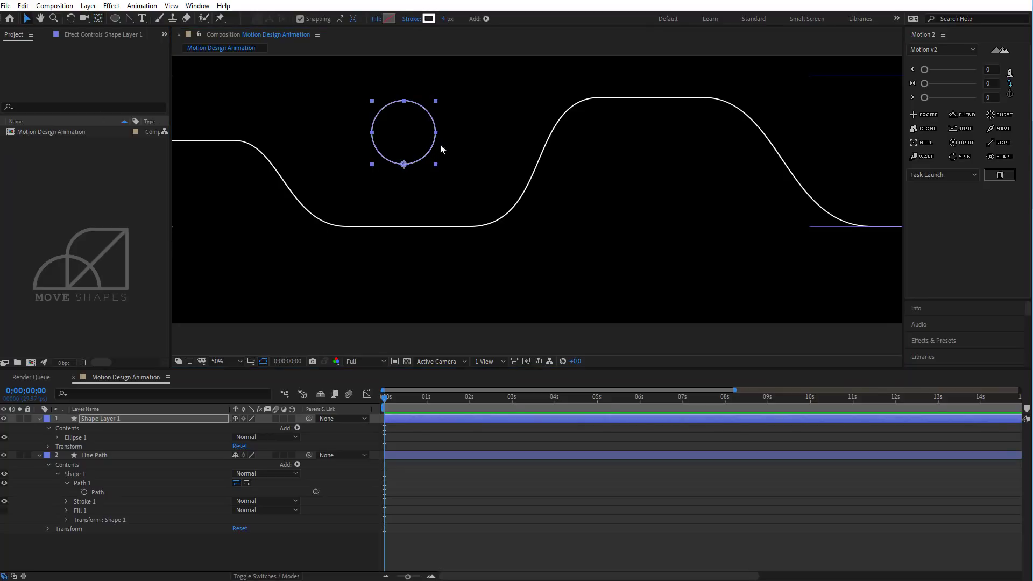
Show the circle layer's transform properties and enable Position keyframing at 0;00;00;00
{"action": "left_click", "coordinate": [394, 420]}
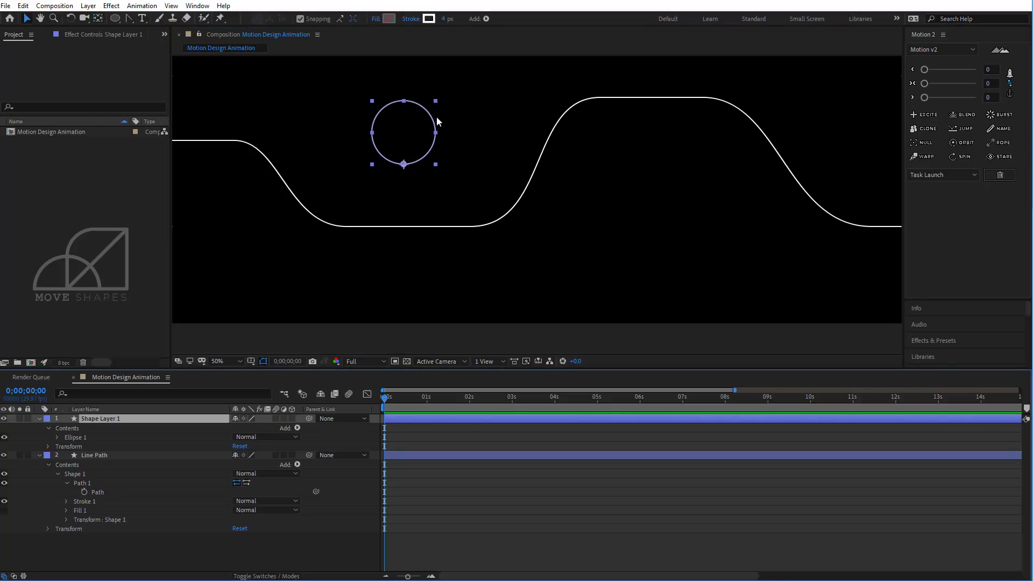
{"action": "left_click", "coordinate": [49, 428]}
{"action": "left_click", "coordinate": [48, 437]}
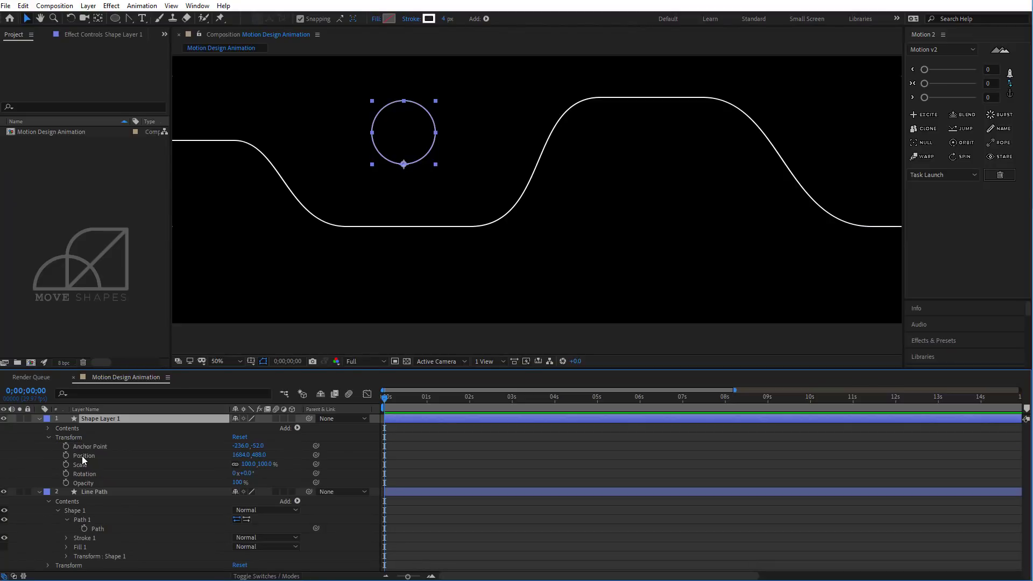
{"action": "left_click", "coordinate": [65, 456]}
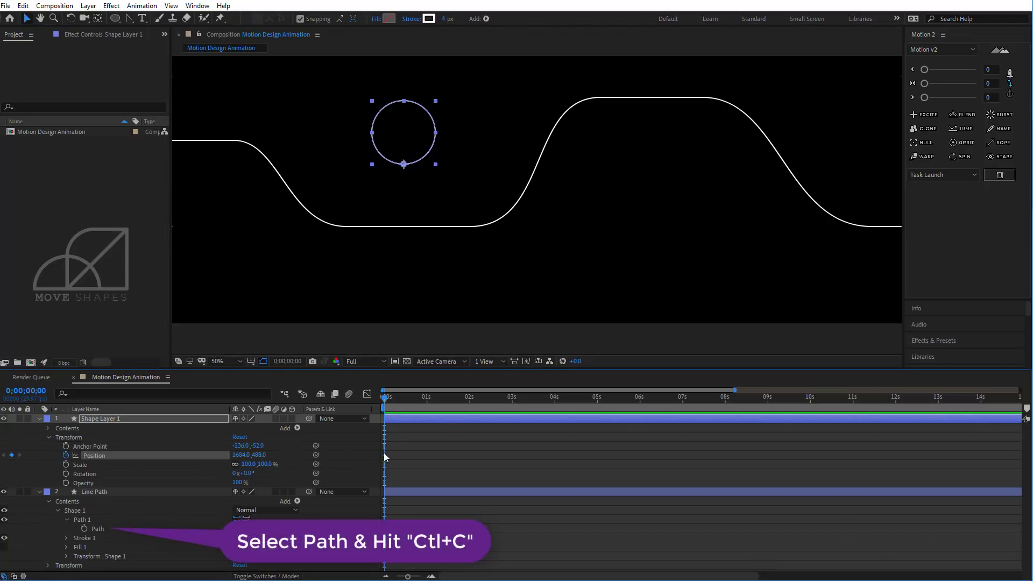
Copy the Line Path layer's Path into the circle layer's Position as keyframes and preview the motion
{"action": "left_click", "coordinate": [99, 531]}
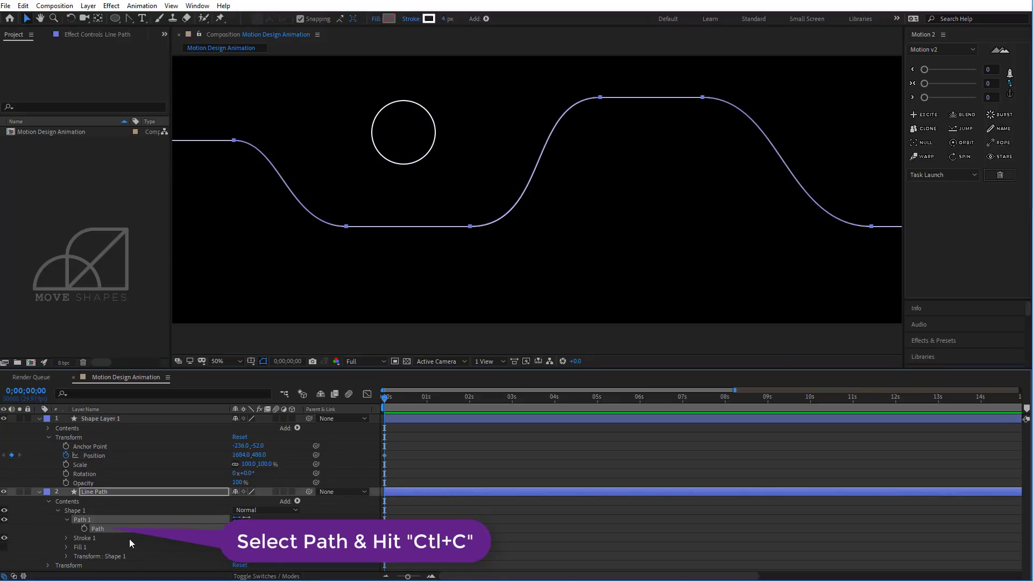
{"action": "left_click", "coordinate": [91, 455]}
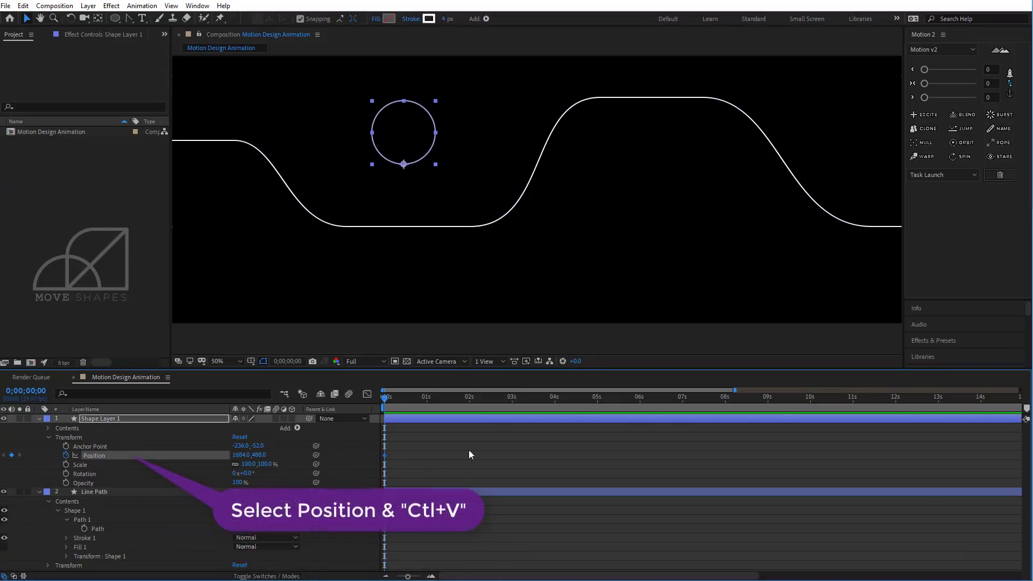
{"action": "key", "text": "ctrl+v"}
{"action": "left_click", "coordinate": [576, 262]}
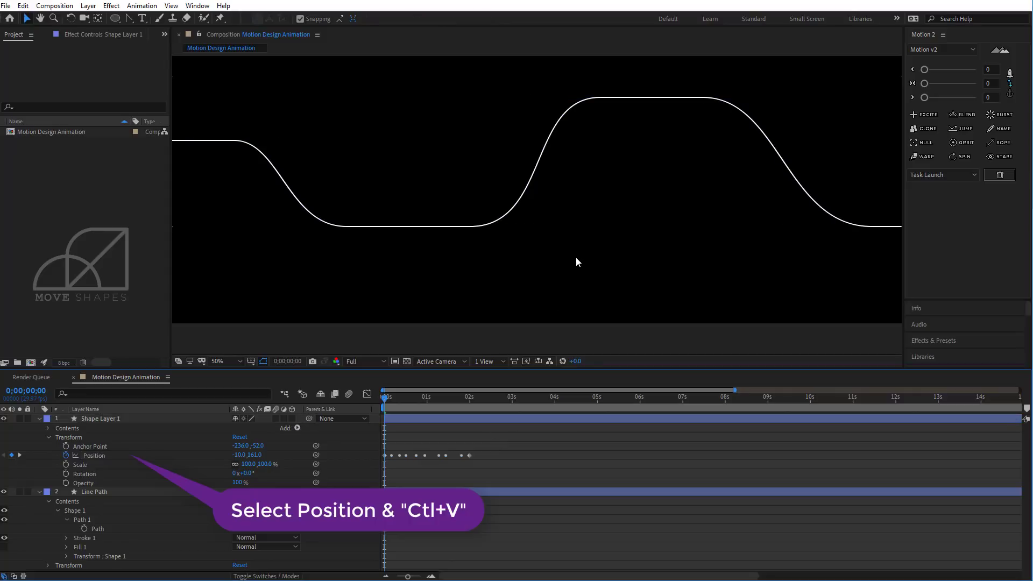
{"action": "key", "text": "space"}
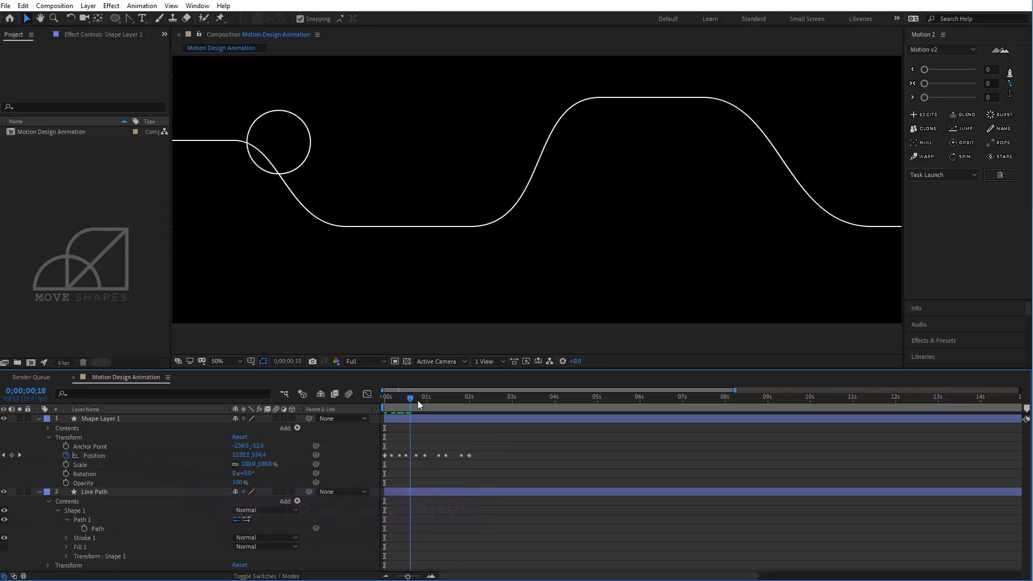
Stretch the circle's Position animation so its last keyframe falls at about 3 seconds, and preview the motion
{"action": "left_click_drag", "start_coordinate": [442, 405], "coordinate": [408, 405]}
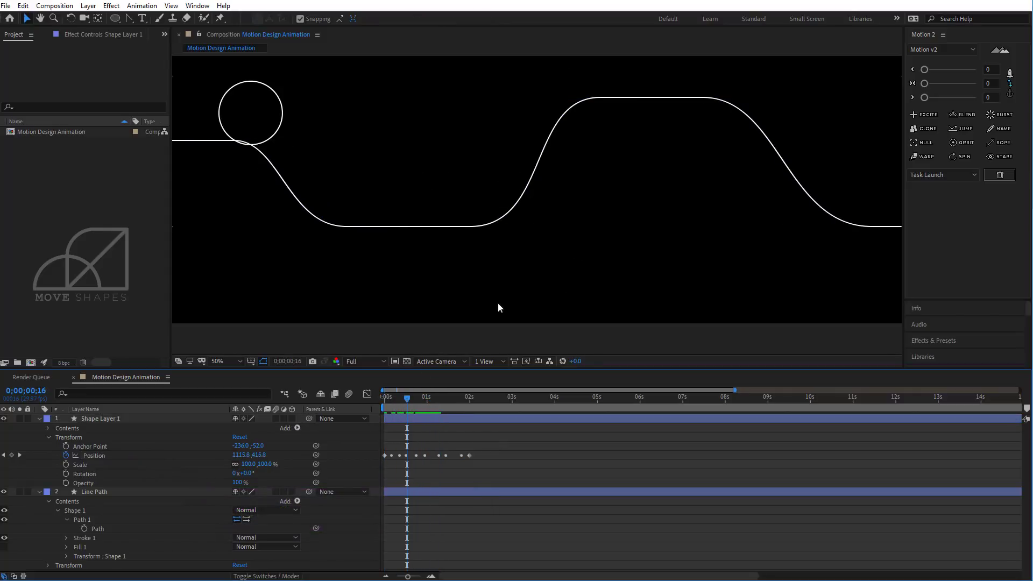
{"action": "scroll", "coordinate": [533, 247], "scroll_direction": "down", "scroll_amount": 2}
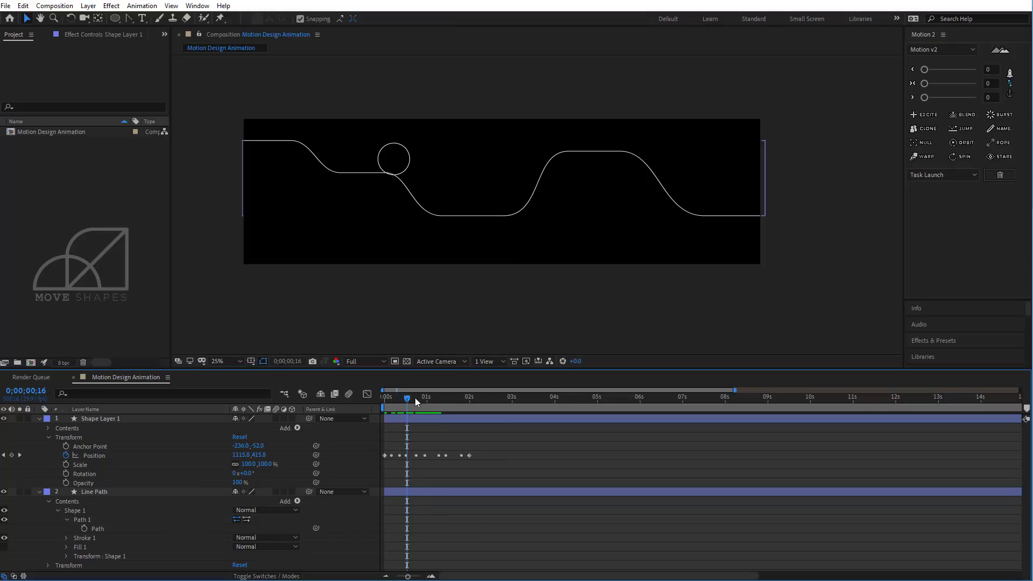
{"action": "key", "text": "Home"}
{"action": "left_click_drag", "start_coordinate": [469, 456], "coordinate": [511, 454]}
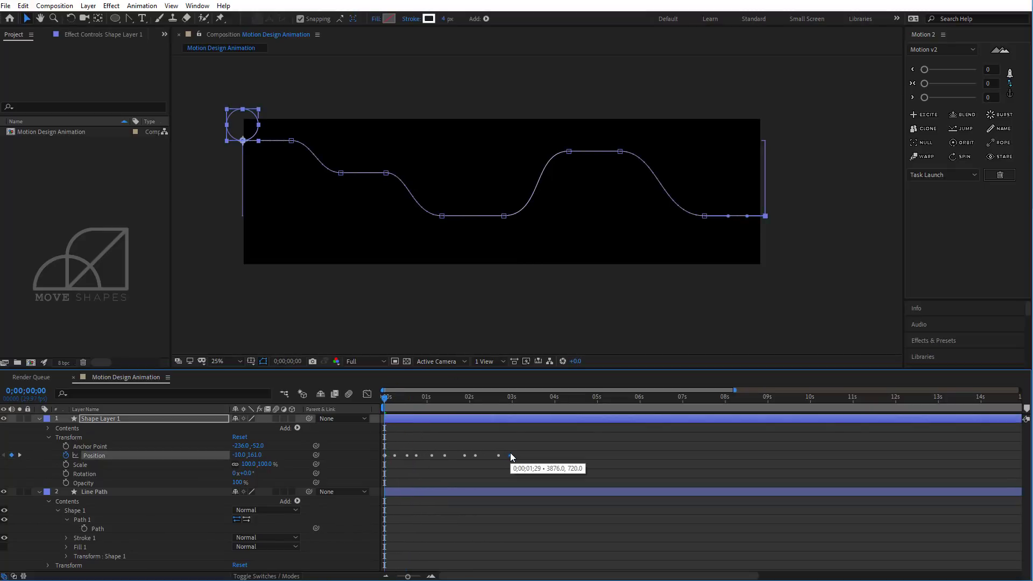
{"action": "left_click", "coordinate": [512, 399]}
{"action": "left_click_drag", "start_coordinate": [511, 399], "coordinate": [381, 406]}
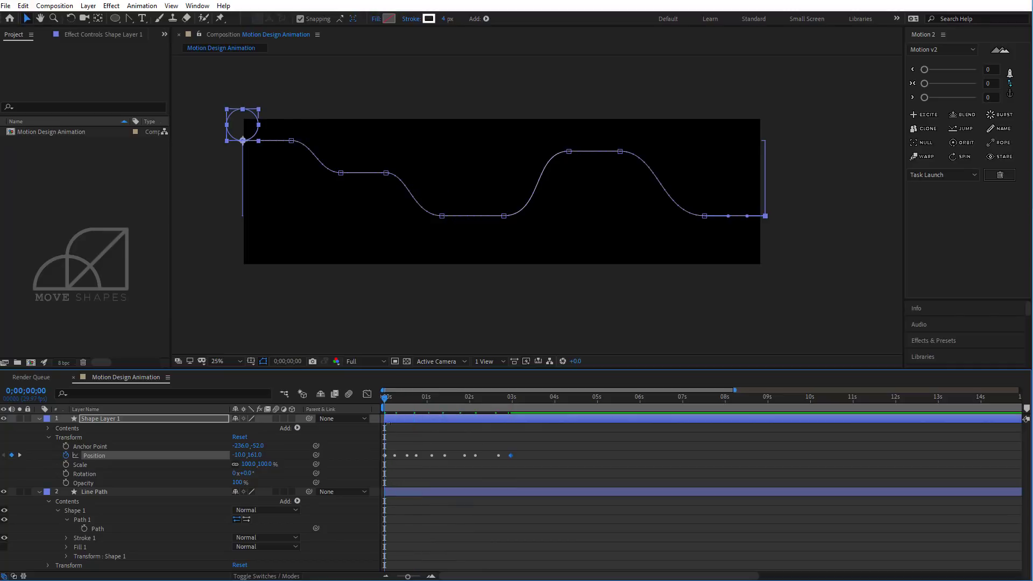
{"action": "left_click", "coordinate": [663, 377]}
{"action": "key", "text": "space"}
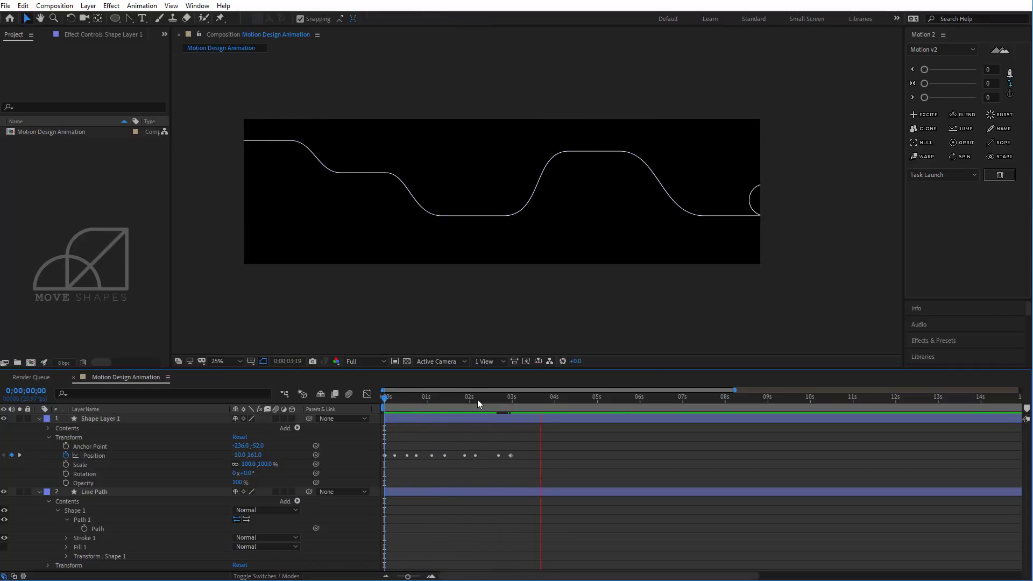
{"action": "left_click_drag", "start_coordinate": [474, 399], "coordinate": [379, 424]}
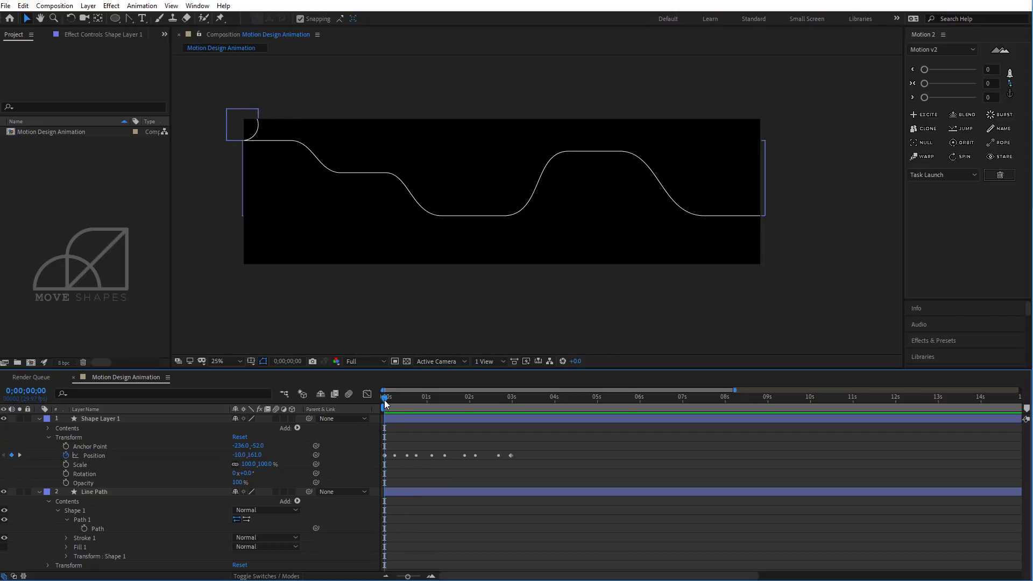
Move the circle's last Position keyframe to 0;00;04;01 and preview the slower motion along the path
{"action": "left_click_drag", "start_coordinate": [385, 399], "coordinate": [389, 400]}
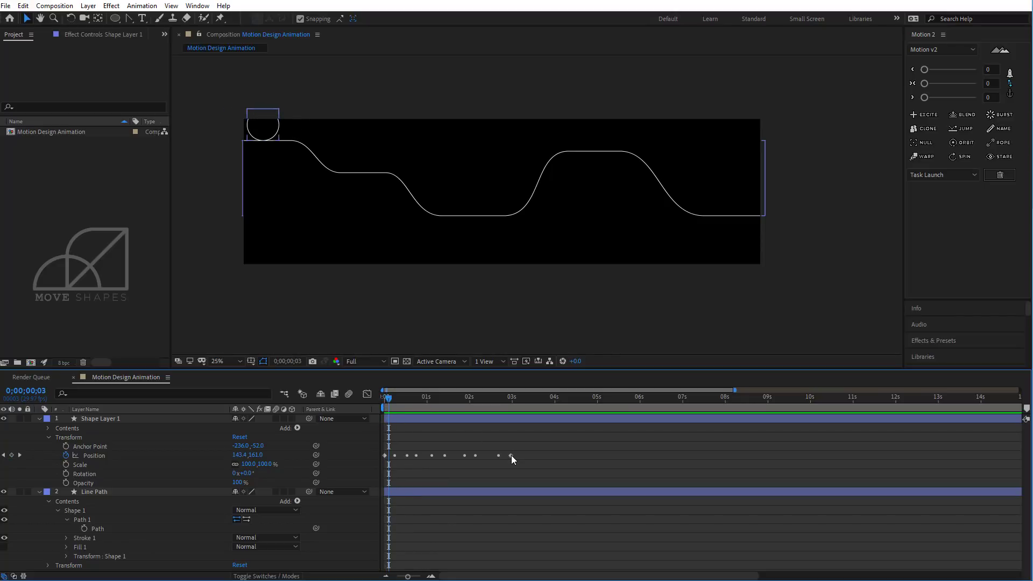
{"action": "left_click_drag", "start_coordinate": [511, 455], "coordinate": [552, 456]}
{"action": "left_click_drag", "start_coordinate": [547, 398], "coordinate": [556, 399]}
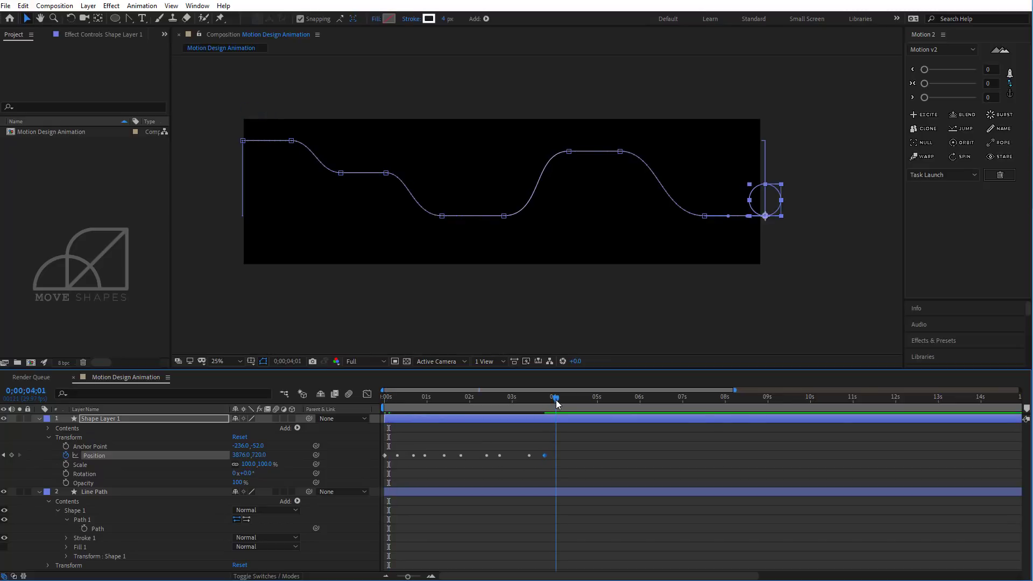
{"action": "left_click_drag", "start_coordinate": [546, 456], "coordinate": [557, 456]}
{"action": "left_click", "coordinate": [635, 444]}
{"action": "key", "text": "space"}
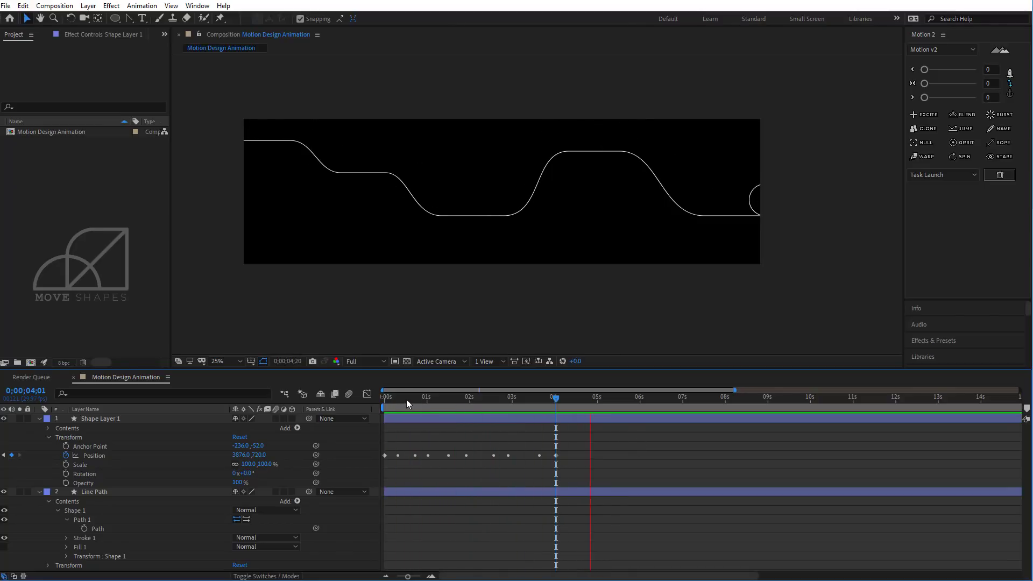
{"action": "left_click_drag", "start_coordinate": [407, 402], "coordinate": [465, 413]}
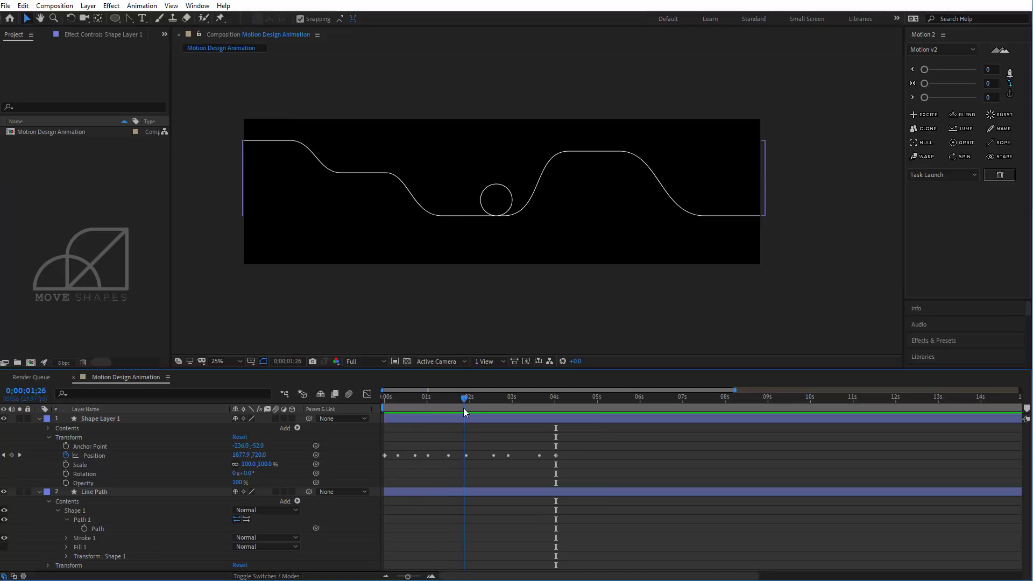
Try applying Easy Ease to all of the circle's Position keyframes in the Graph Editor, and undo it
{"action": "left_click_drag", "start_coordinate": [578, 447], "coordinate": [380, 474]}
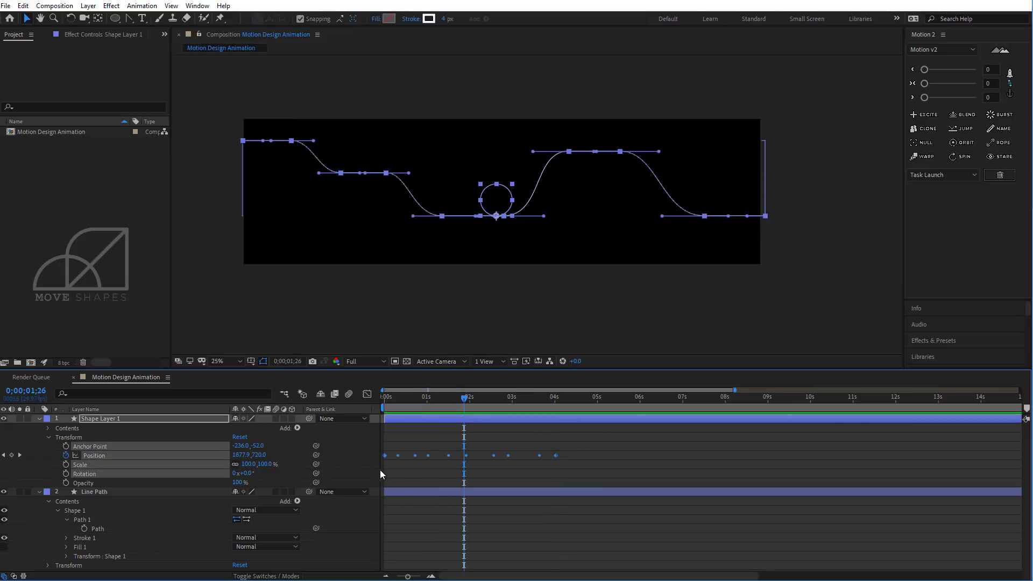
{"action": "left_click", "coordinate": [368, 394]}
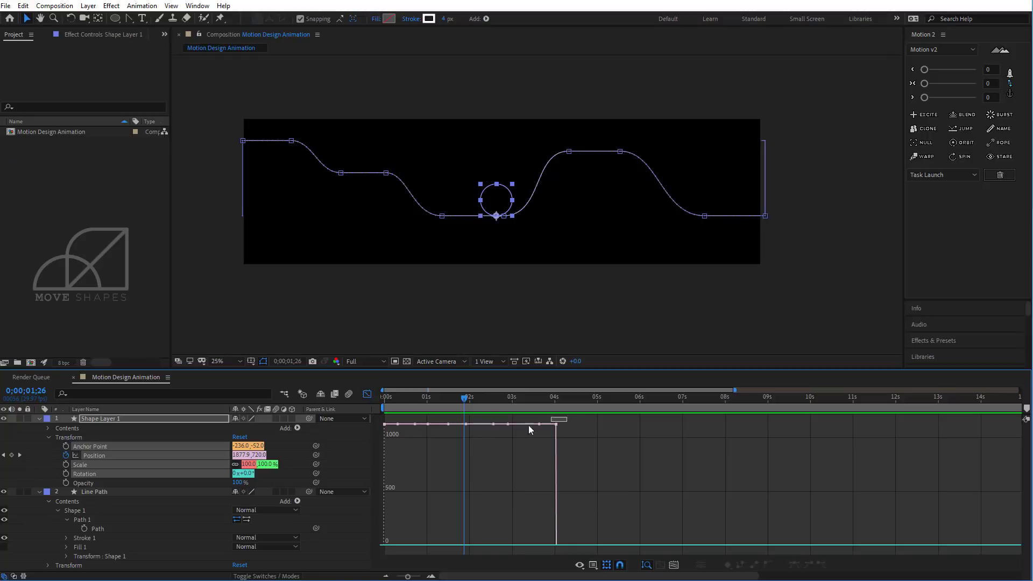
{"action": "left_click_drag", "start_coordinate": [566, 417], "coordinate": [373, 447]}
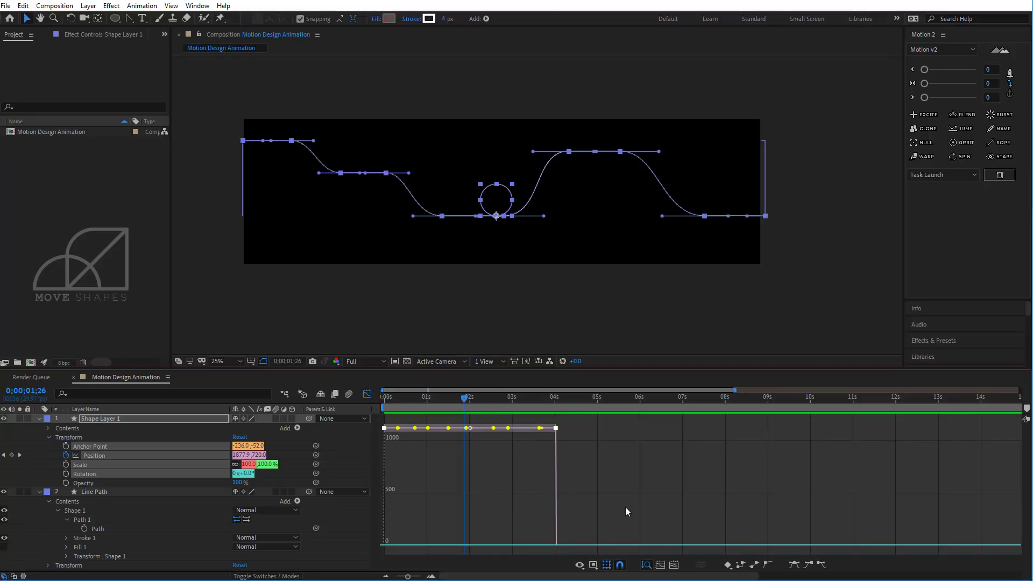
{"action": "left_click", "coordinate": [795, 565]}
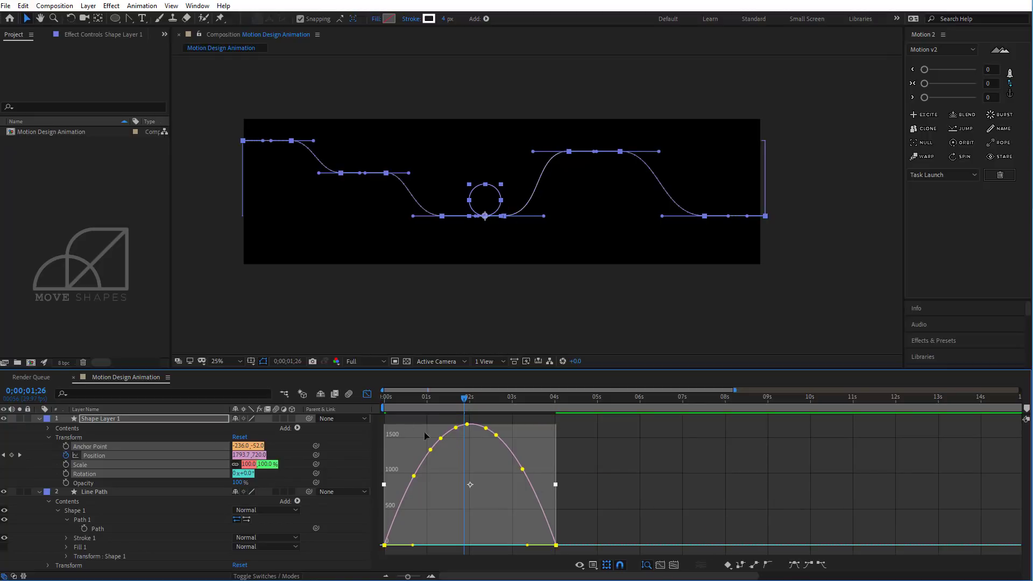
{"action": "left_click", "coordinate": [367, 396]}
{"action": "left_click_drag", "start_coordinate": [586, 444], "coordinate": [385, 461]}
{"action": "key", "text": "ctrl+z"}
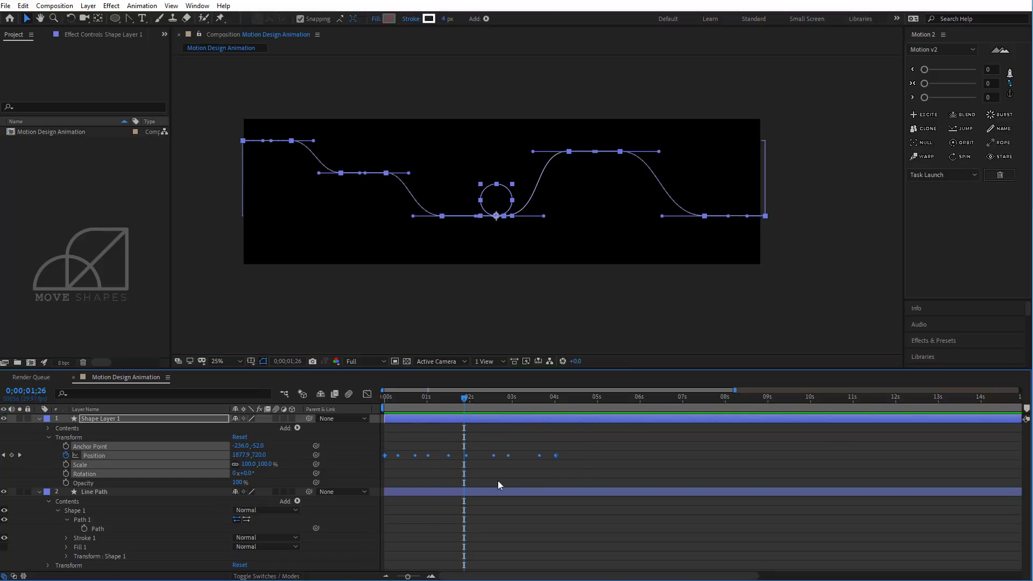
Apply Easy Ease to all of the circle layer's Position keyframes with the Keyframe Assistant
{"action": "left_click_drag", "start_coordinate": [580, 444], "coordinate": [378, 473]}
{"action": "right_click", "coordinate": [386, 455]}
{"action": "mouse_move", "coordinate": [428, 448]}
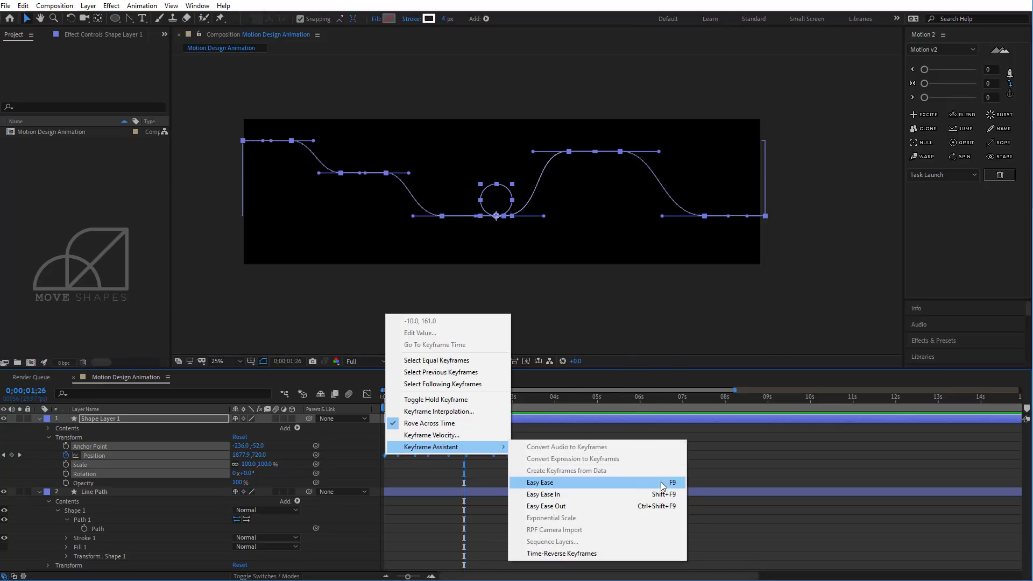
{"action": "left_click", "coordinate": [663, 485]}
In the speed graph, bring each intermediate Position keyframe of the circle down to zero speed, one after another
{"action": "left_click", "coordinate": [367, 394]}
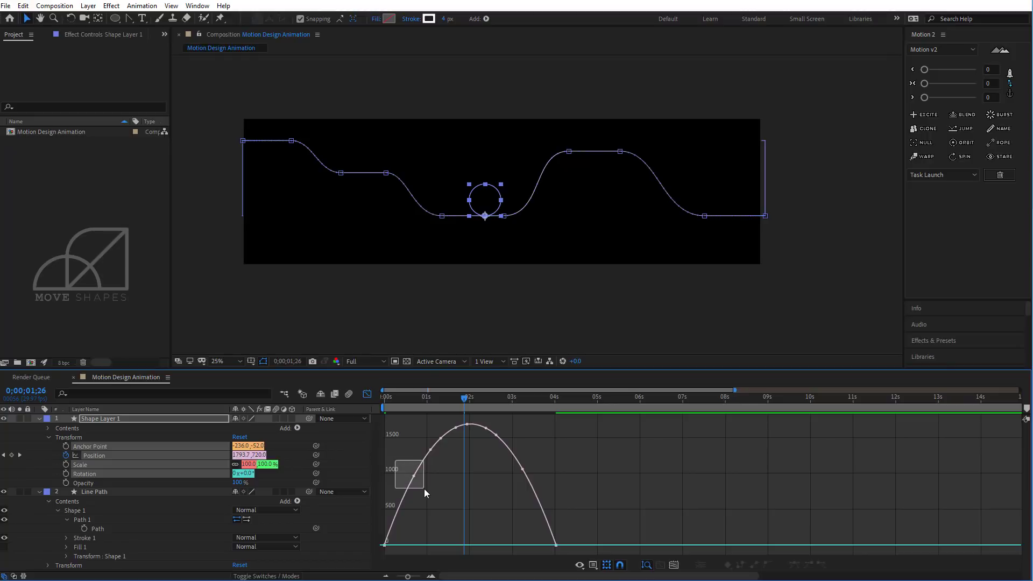
{"action": "left_click_drag", "start_coordinate": [424, 489], "coordinate": [415, 545]}
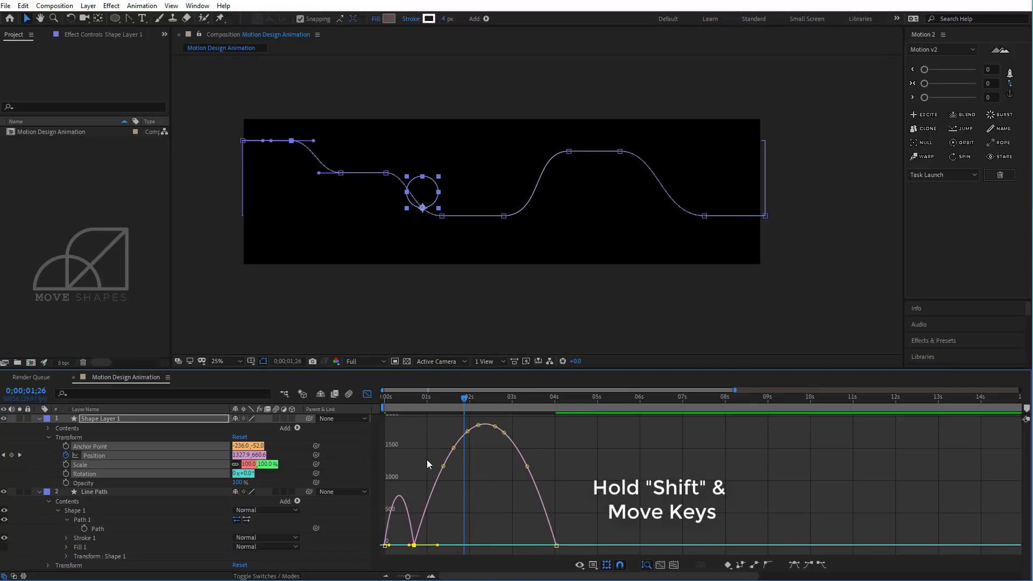
{"action": "left_click_drag", "start_coordinate": [443, 466], "coordinate": [450, 546]}
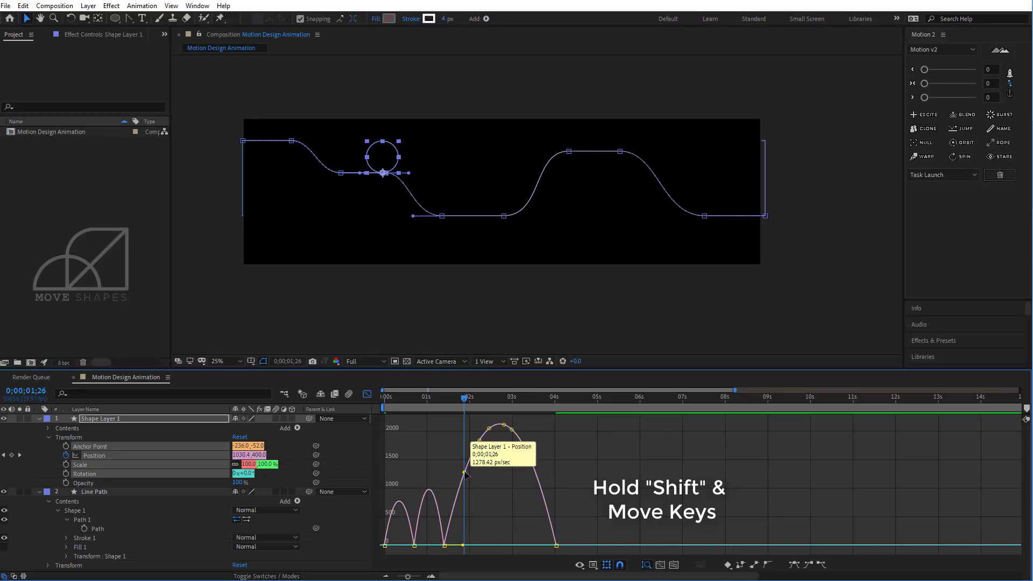
{"action": "left_click", "coordinate": [466, 508]}
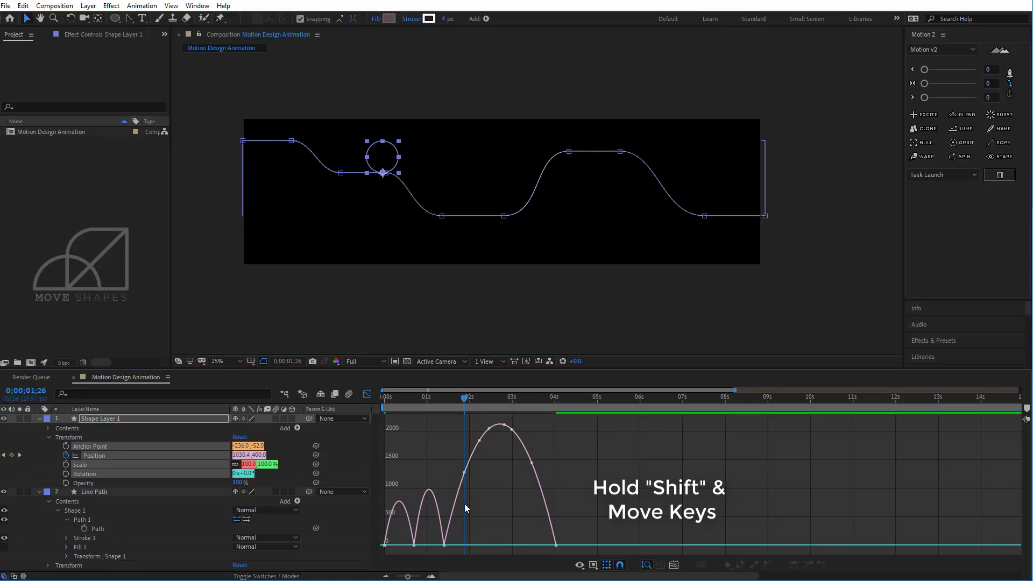
{"action": "left_click", "coordinate": [464, 473]}
{"action": "left_click_drag", "start_coordinate": [464, 473], "coordinate": [480, 546]}
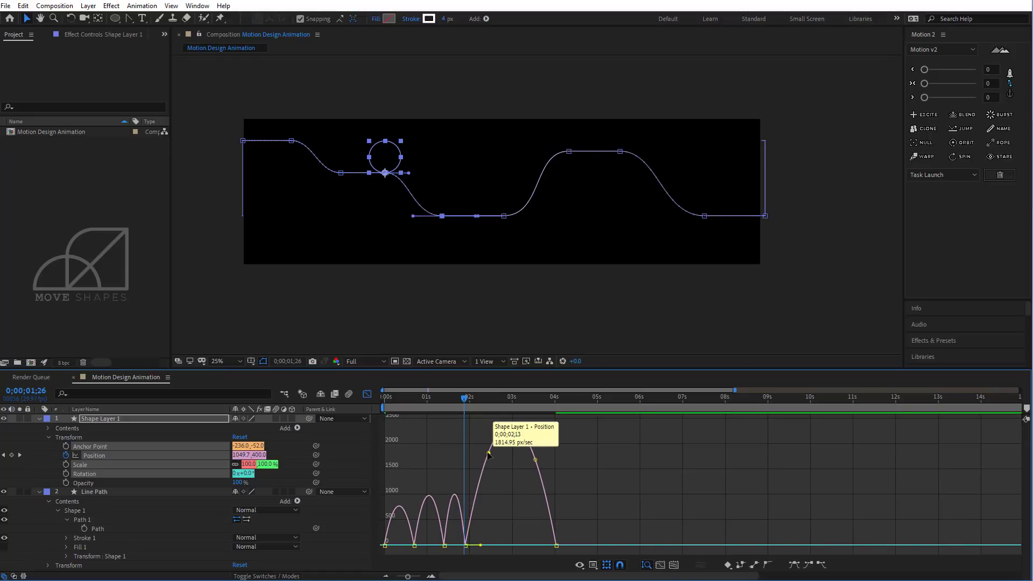
{"action": "left_click_drag", "start_coordinate": [488, 454], "coordinate": [496, 545]}
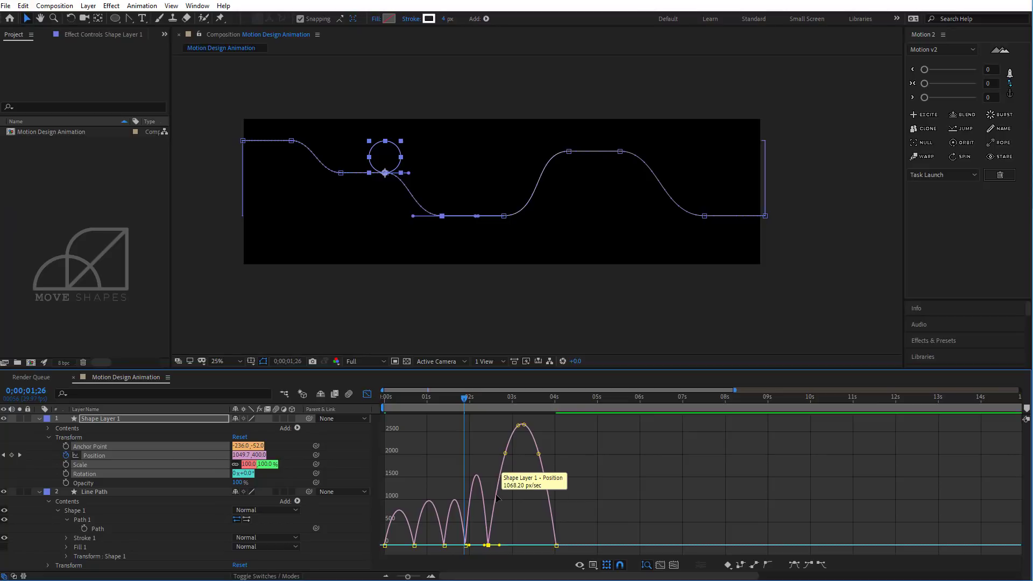
{"action": "left_click_drag", "start_coordinate": [506, 454], "coordinate": [509, 545]}
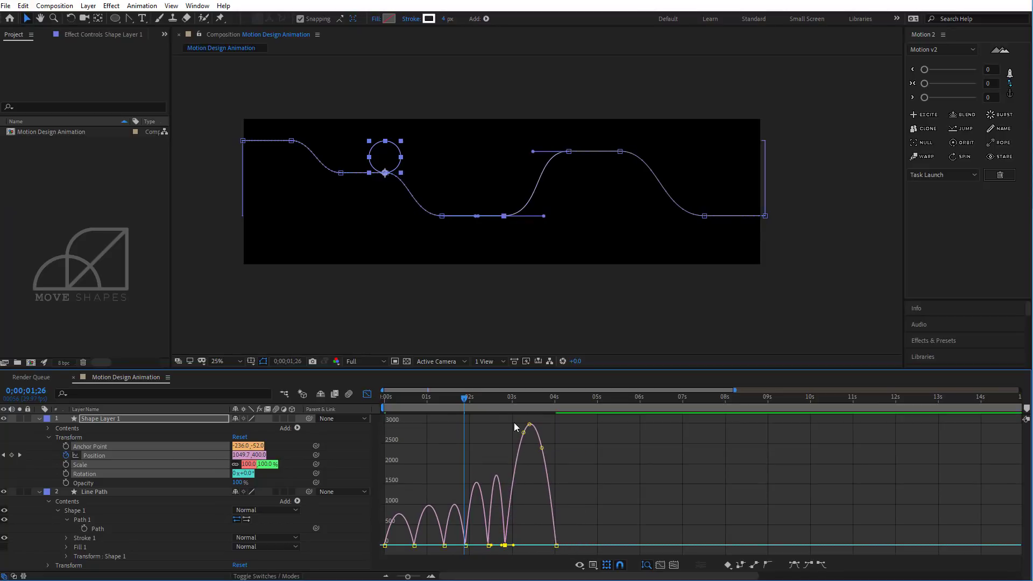
{"action": "mouse_move", "coordinate": [522, 434]}
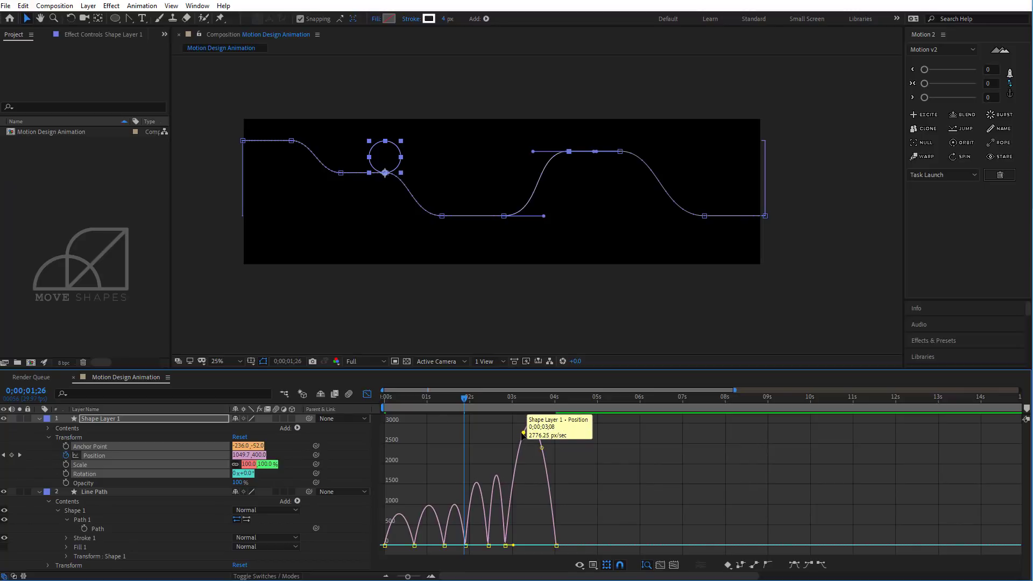
{"action": "left_click_drag", "start_coordinate": [523, 433], "coordinate": [524, 544]}
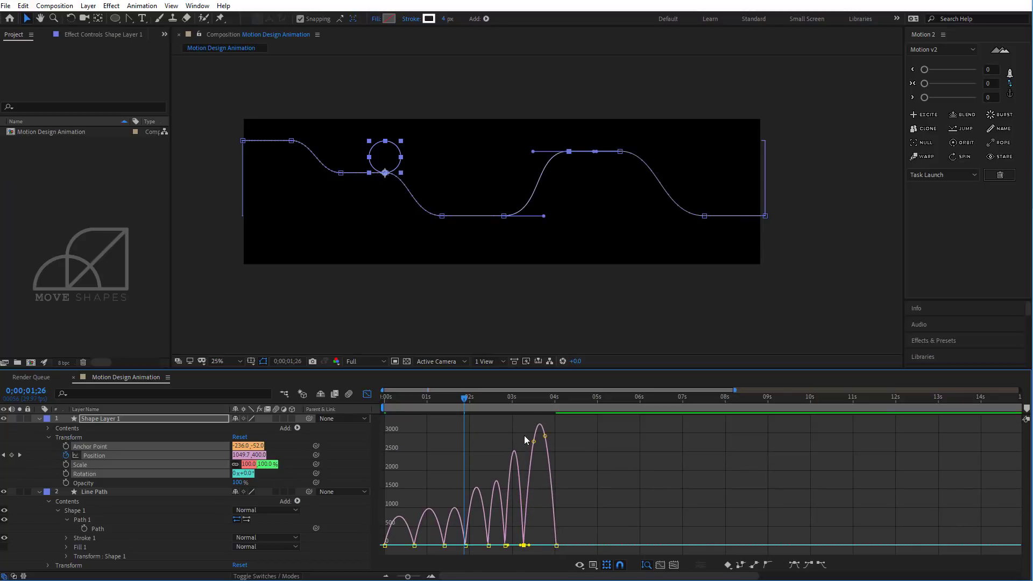
{"action": "left_click_drag", "start_coordinate": [535, 444], "coordinate": [548, 551]}
{"action": "left_click_drag", "start_coordinate": [547, 429], "coordinate": [548, 547]}
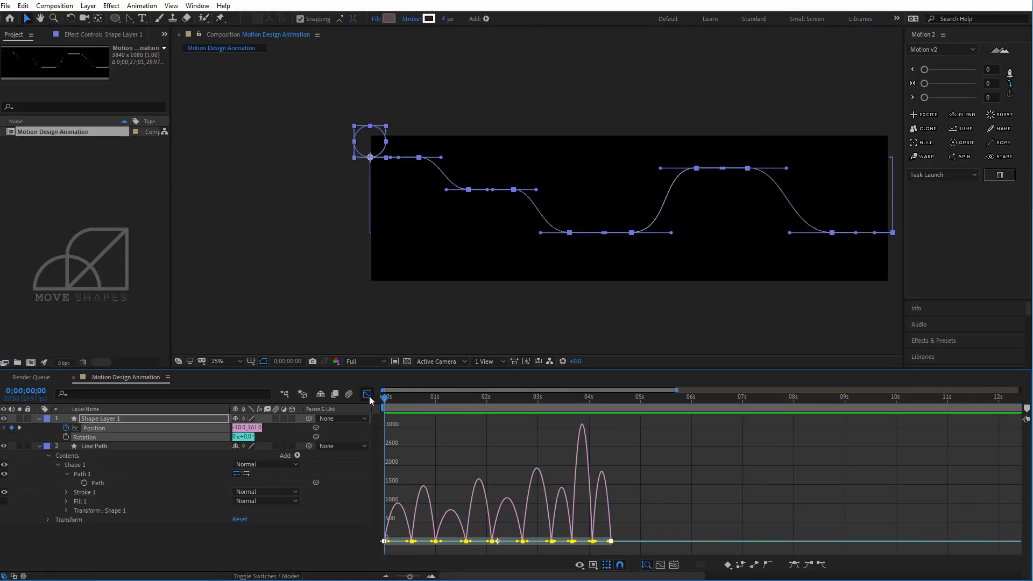
Convert all of the circle's Position keyframes to linear interpolation and check the result in the Graph Editor
{"action": "left_click", "coordinate": [367, 395]}
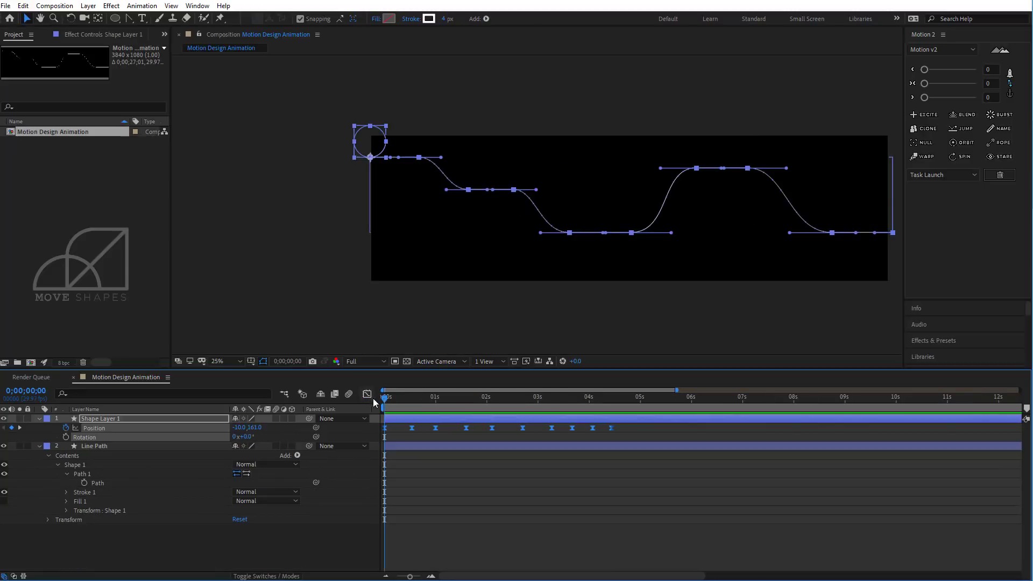
{"action": "left_click", "coordinate": [493, 428], "text": "ctrl"}
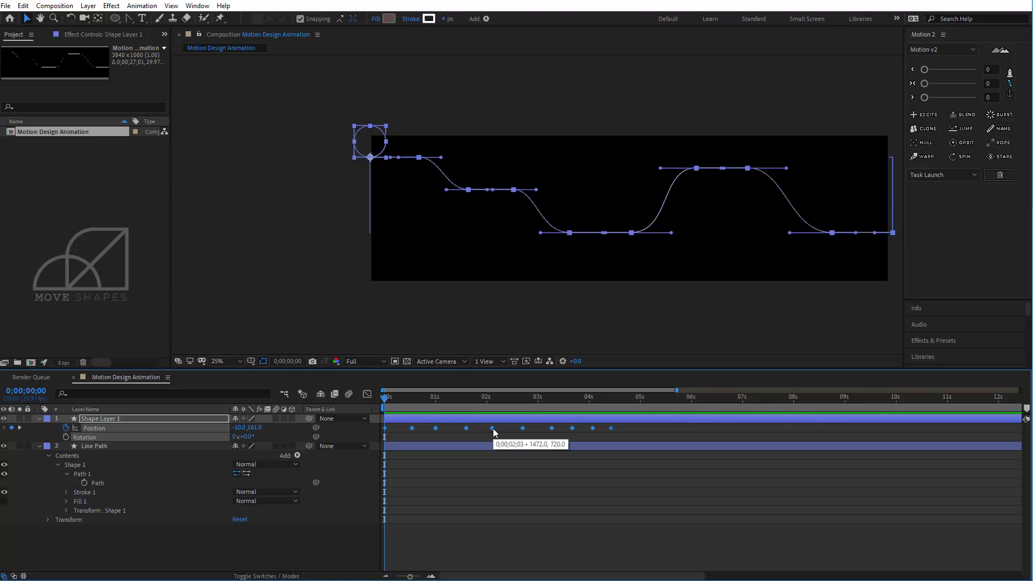
{"action": "left_click", "coordinate": [536, 429]}
{"action": "left_click_drag", "start_coordinate": [616, 425], "coordinate": [451, 428]}
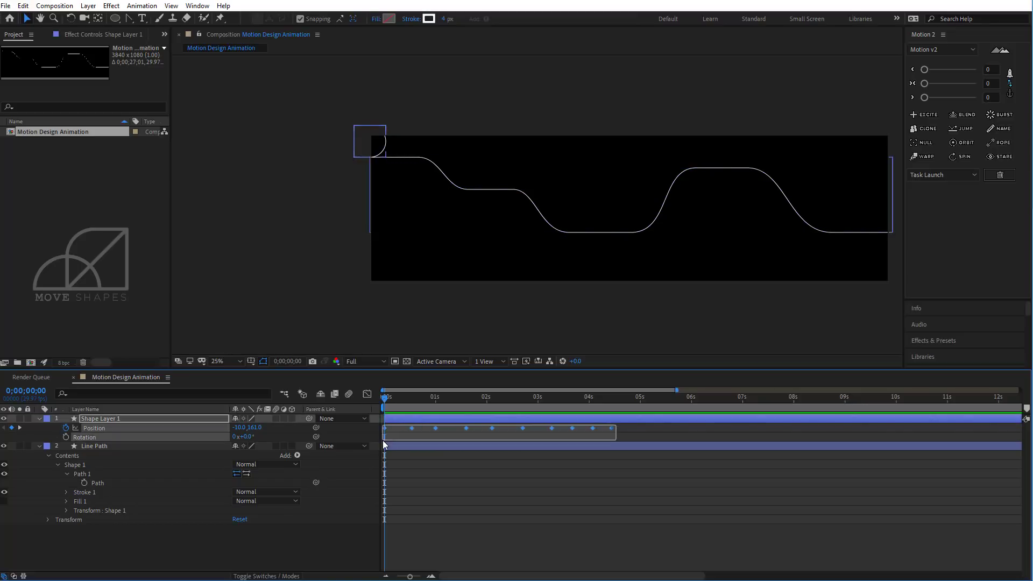
{"action": "left_click", "coordinate": [367, 396]}
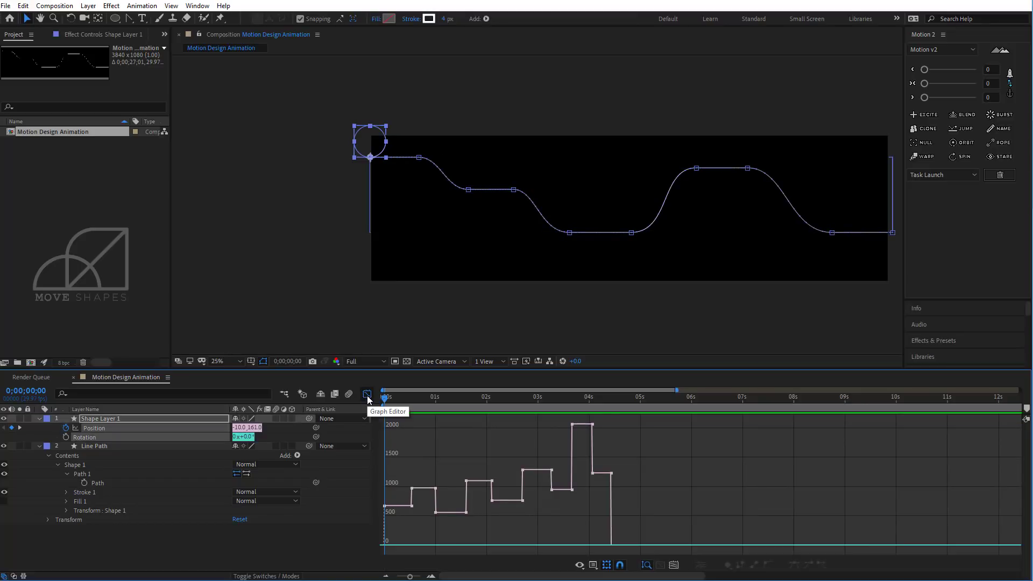
{"action": "left_click", "coordinate": [367, 395]}
Play back the circle's motion and examine the keyframe timing from about 2;20 to the end of the path
{"action": "left_click_drag", "start_coordinate": [621, 425], "coordinate": [375, 438]}
{"action": "left_click", "coordinate": [434, 435]}
{"action": "key", "text": "space"}
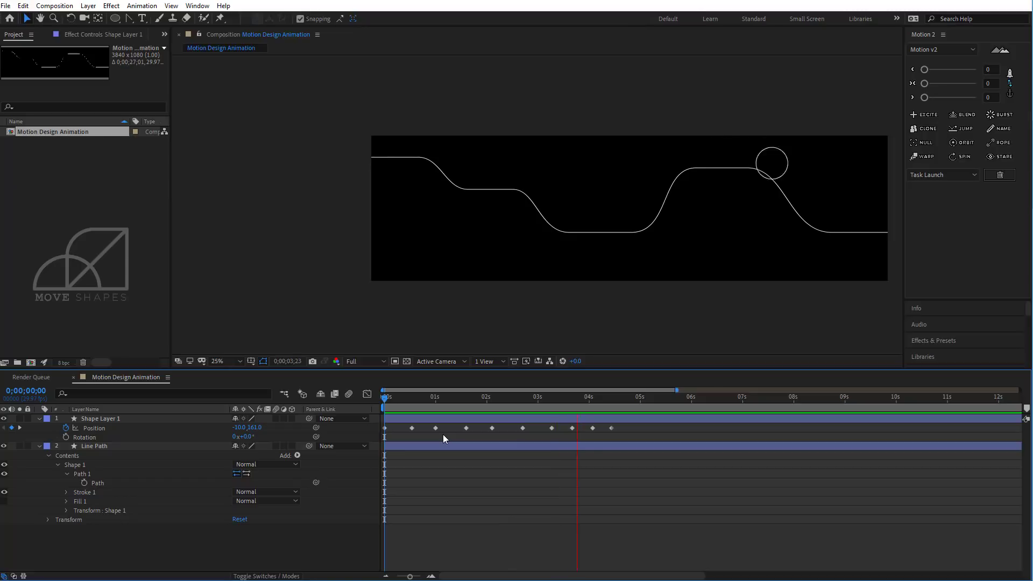
{"action": "left_click_drag", "start_coordinate": [546, 399], "coordinate": [550, 401]}
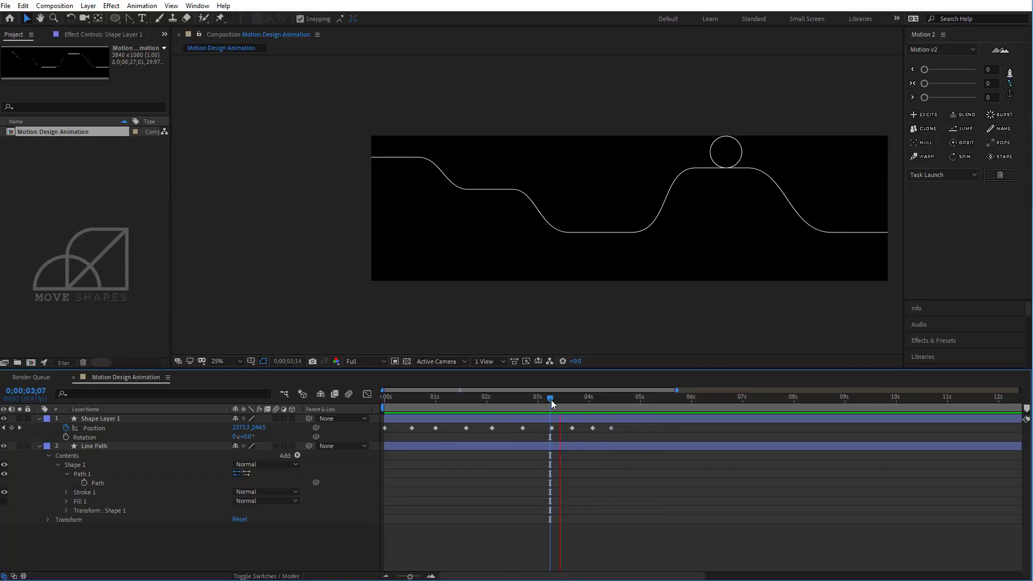
{"action": "left_click", "coordinate": [523, 403]}
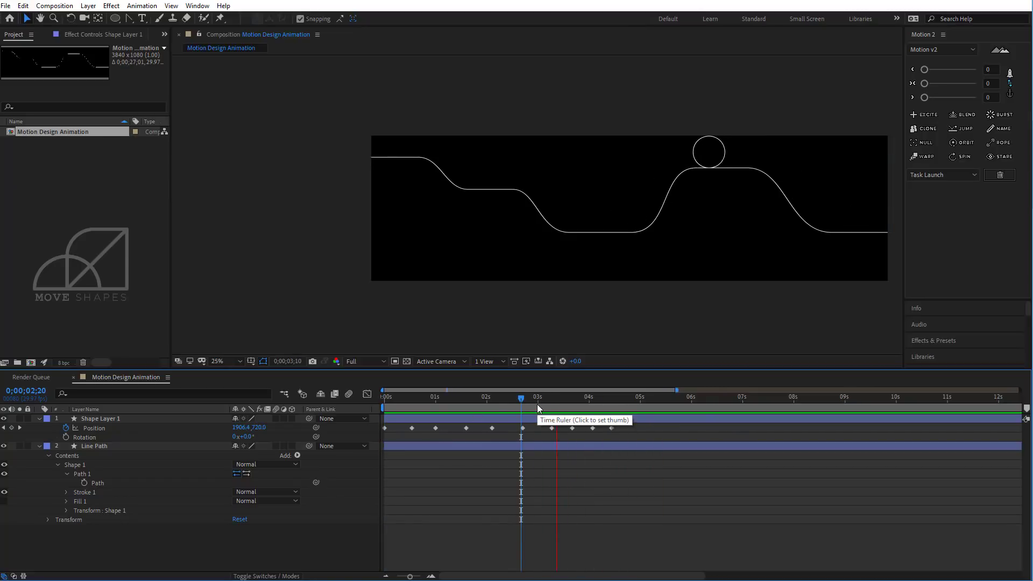
{"action": "left_click", "coordinate": [544, 405]}
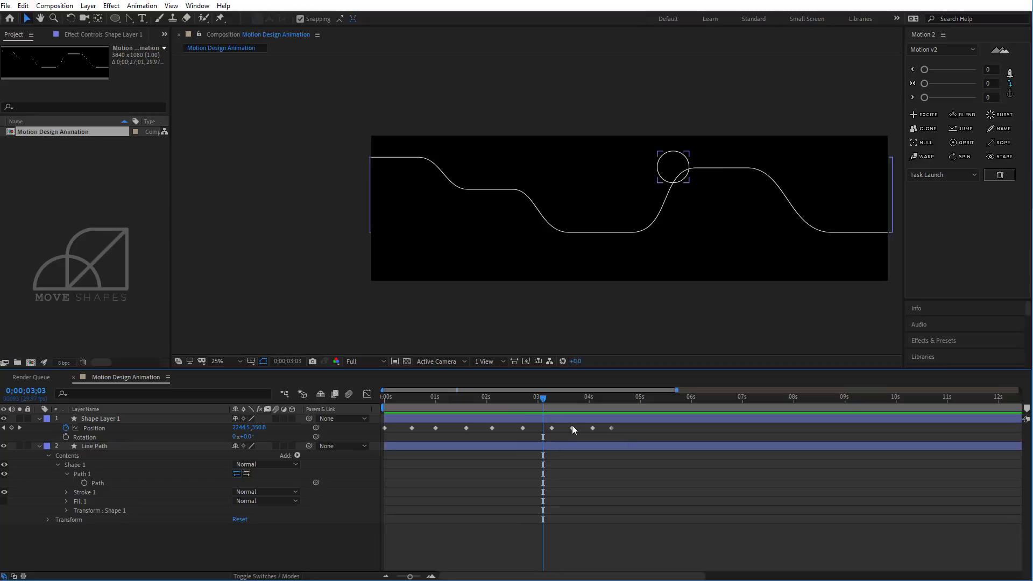
{"action": "key", "text": "space"}
{"action": "key", "text": "space"}
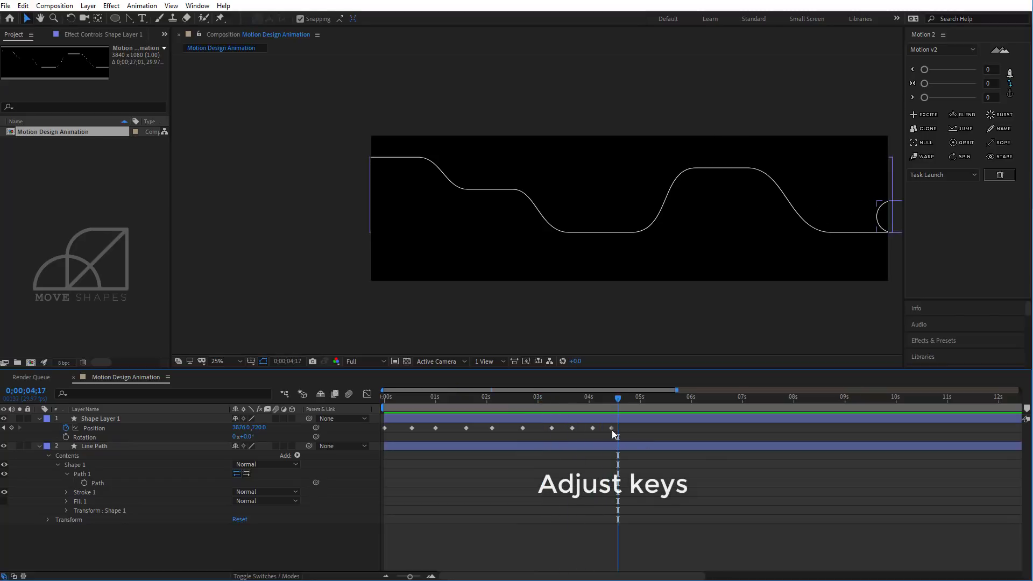
Shift the circle's last two Position keyframes slightly later and preview the end of the motion from about 3;12
{"action": "left_click_drag", "start_coordinate": [612, 430], "coordinate": [558, 403]}
{"action": "left_click", "coordinate": [580, 427]}
{"action": "key", "text": "space"}
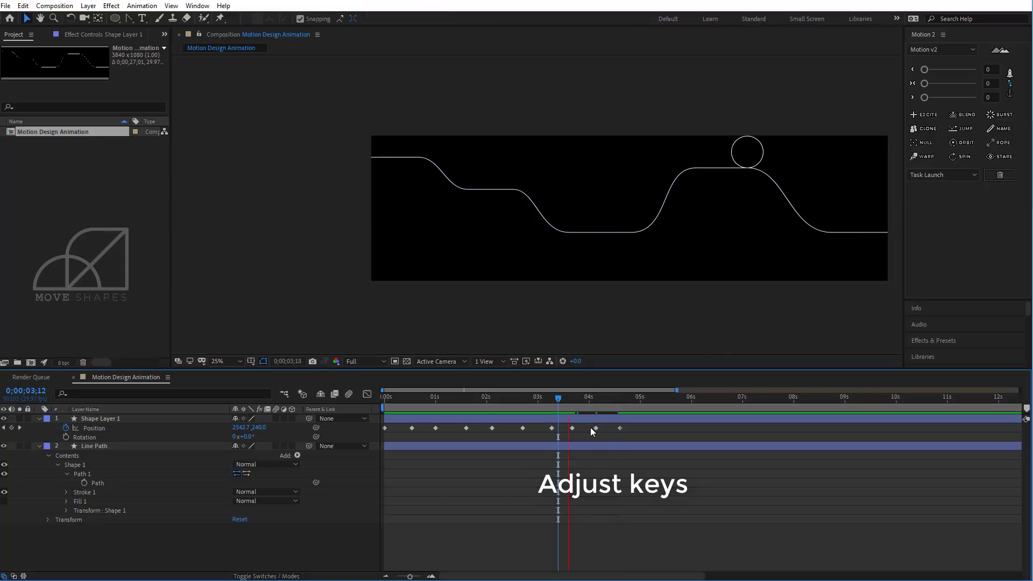
{"action": "key", "text": "space"}
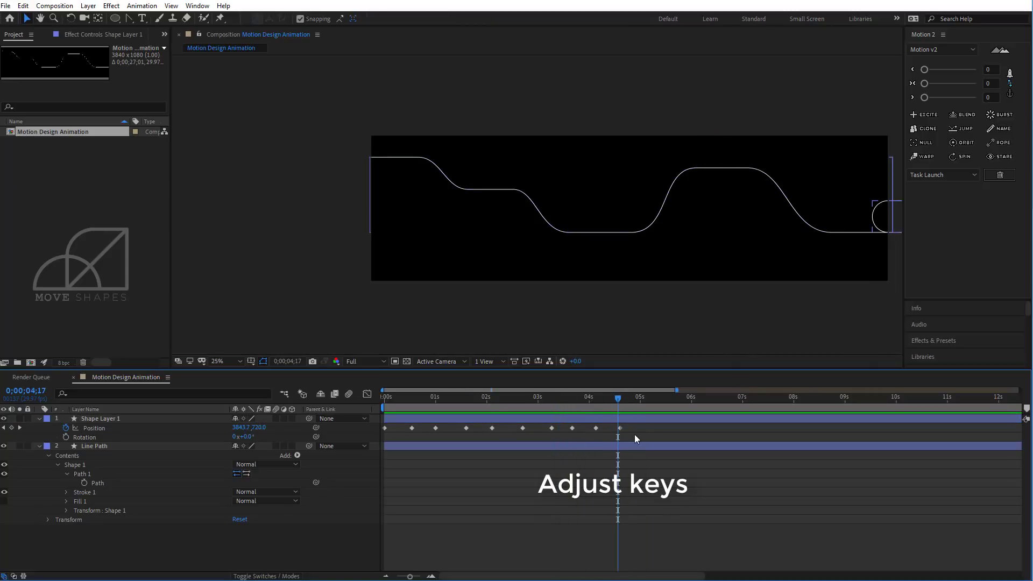
In the circle's speed graph, lower the keys of the first two raised segments to the neighbouring flat levels, forming rounded humps
{"action": "left_click_drag", "start_coordinate": [460, 425], "coordinate": [378, 435]}
{"action": "left_click", "coordinate": [367, 393]}
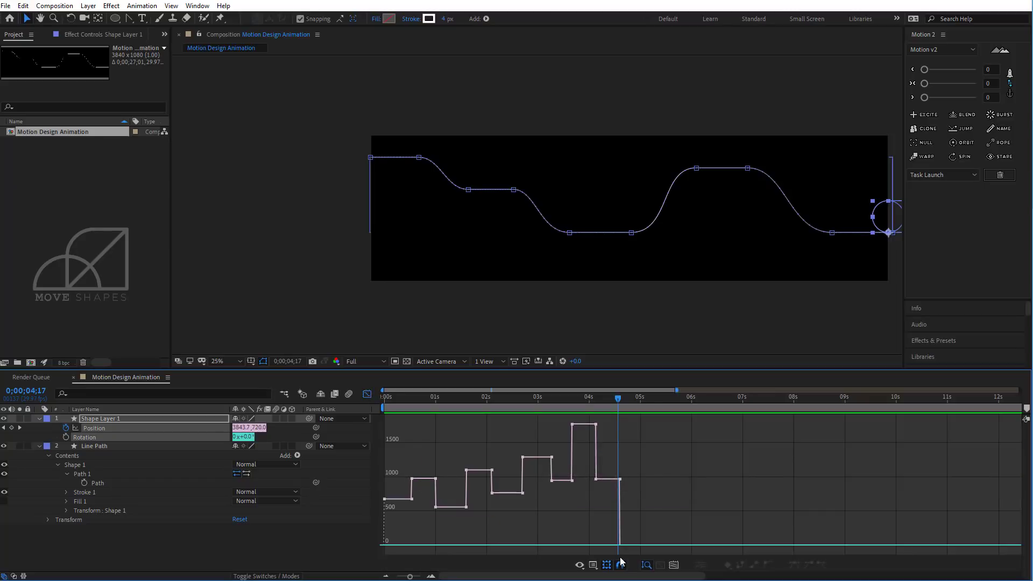
{"action": "left_click", "coordinate": [674, 566]}
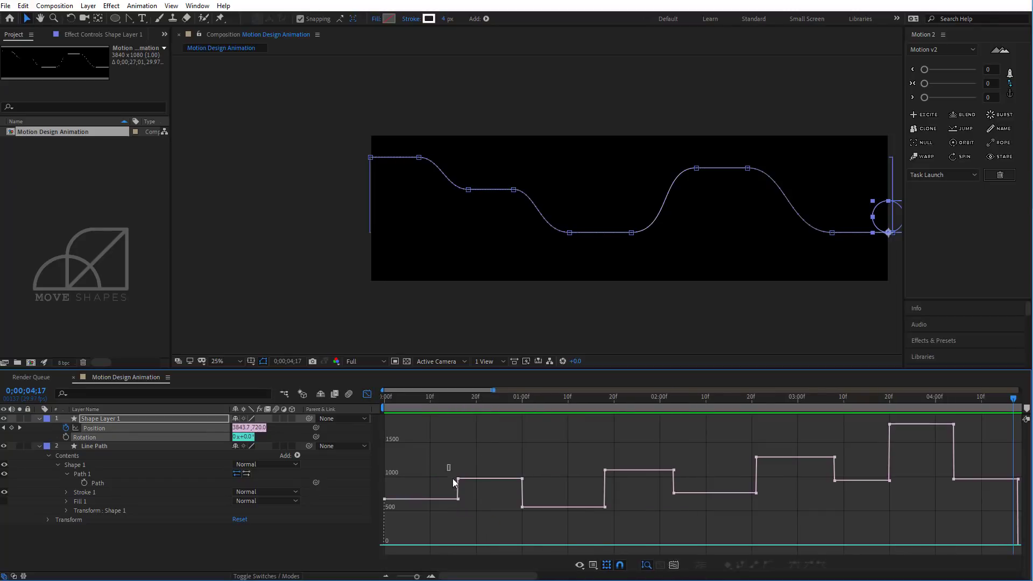
{"action": "left_click_drag", "start_coordinate": [455, 479], "coordinate": [459, 500]}
{"action": "key", "text": "ctrl+z"}
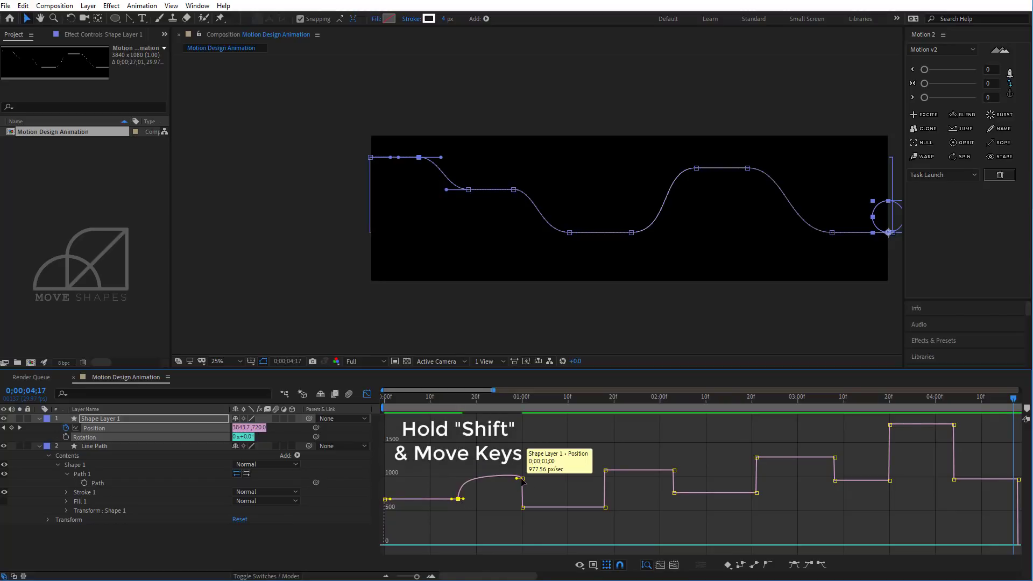
{"action": "left_click_drag", "start_coordinate": [523, 481], "coordinate": [526, 509]}
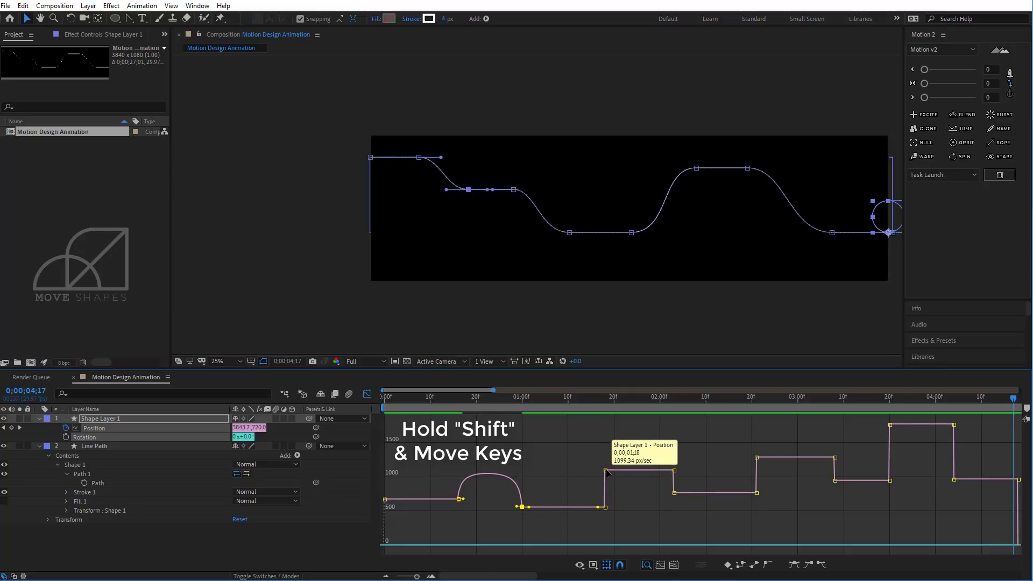
{"action": "left_click_drag", "start_coordinate": [607, 471], "coordinate": [606, 512]}
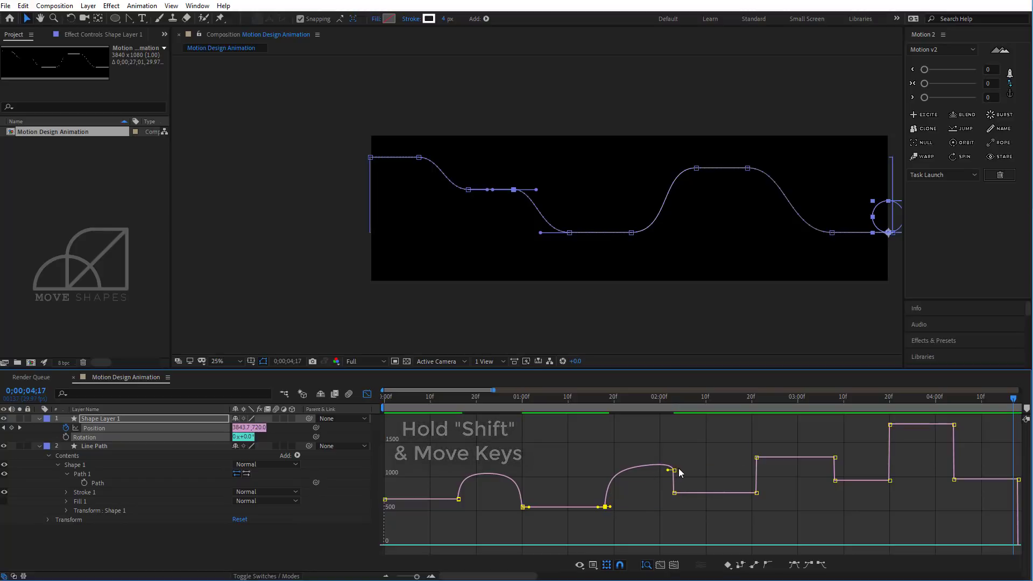
{"action": "left_click_drag", "start_coordinate": [675, 471], "coordinate": [675, 493]}
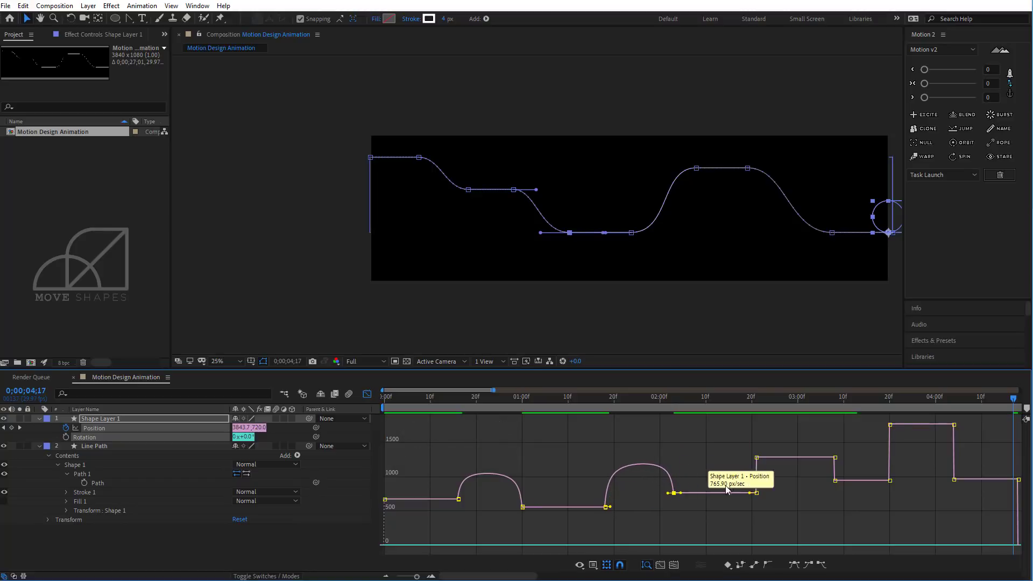
Round the last two raised speed-graph segments by lowering their keys to the adjacent flat levels, and close the Graph Editor
{"action": "left_click_drag", "start_coordinate": [757, 458], "coordinate": [757, 494]}
{"action": "left_click_drag", "start_coordinate": [835, 457], "coordinate": [837, 482]}
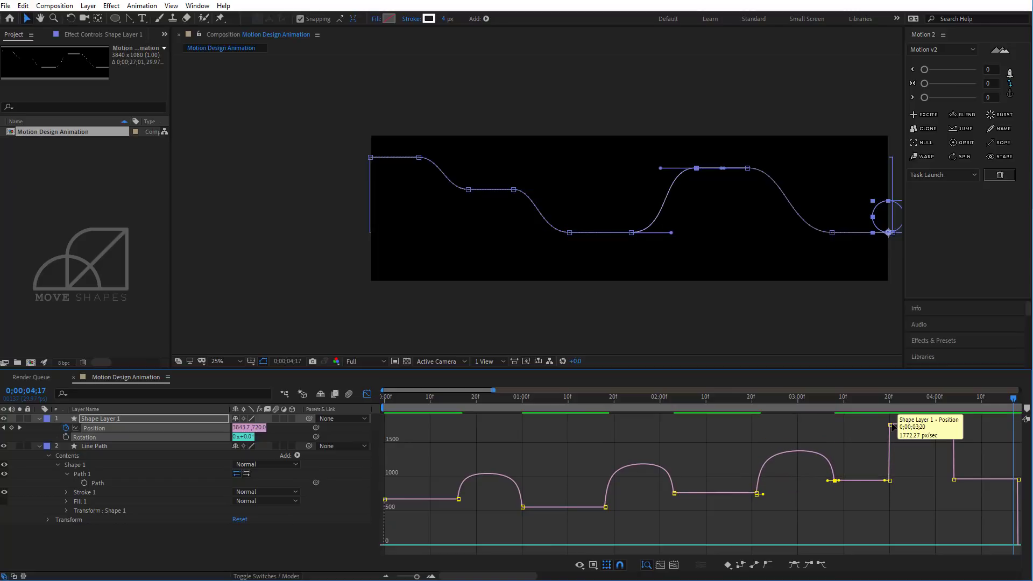
{"action": "left_click_drag", "start_coordinate": [891, 425], "coordinate": [892, 485]}
{"action": "left_click_drag", "start_coordinate": [954, 428], "coordinate": [956, 485]}
{"action": "left_click", "coordinate": [884, 442]}
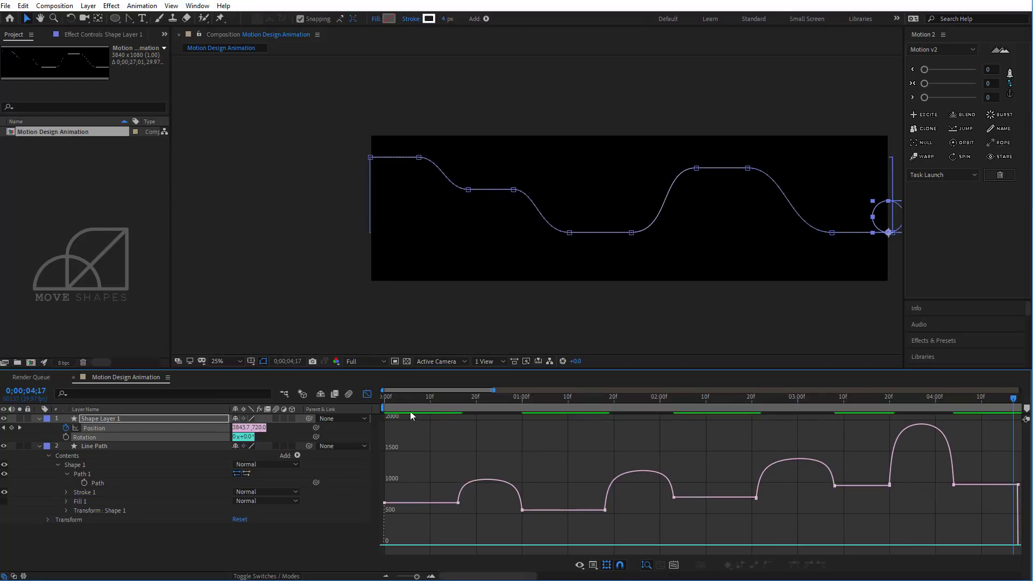
{"action": "left_click", "coordinate": [367, 394]}
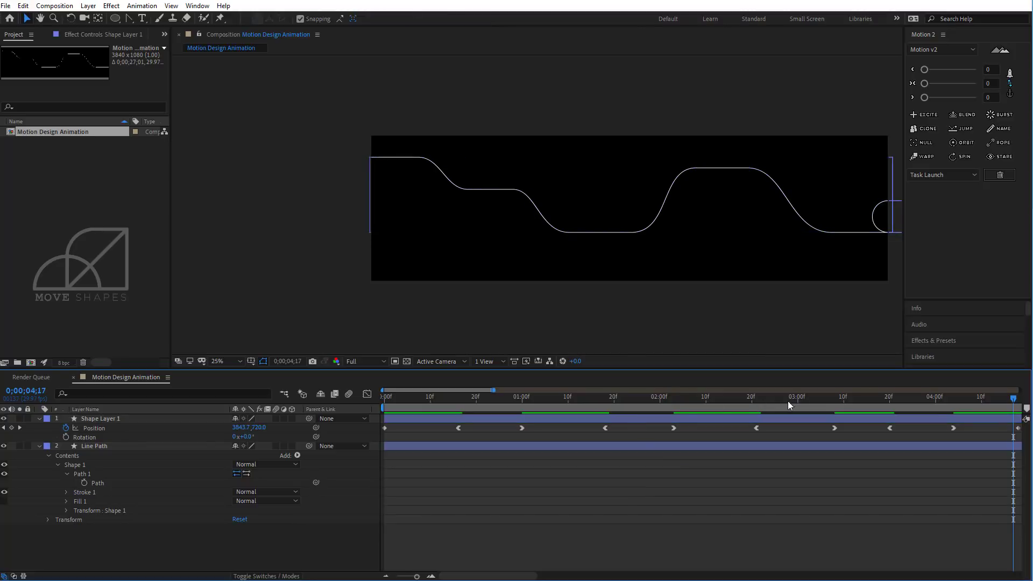
Play the animation from the start and scrub to 3;12 to examine the eased circle motion
{"action": "left_click", "coordinate": [710, 401]}
{"action": "key", "text": "Home"}
{"action": "key", "text": "space"}
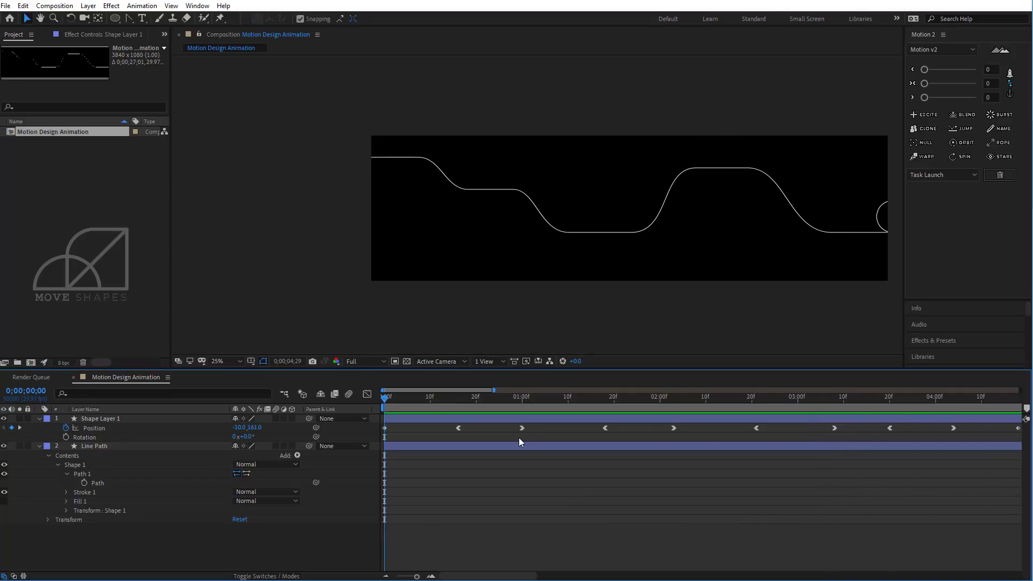
{"action": "left_click_drag", "start_coordinate": [399, 406], "coordinate": [851, 424]}
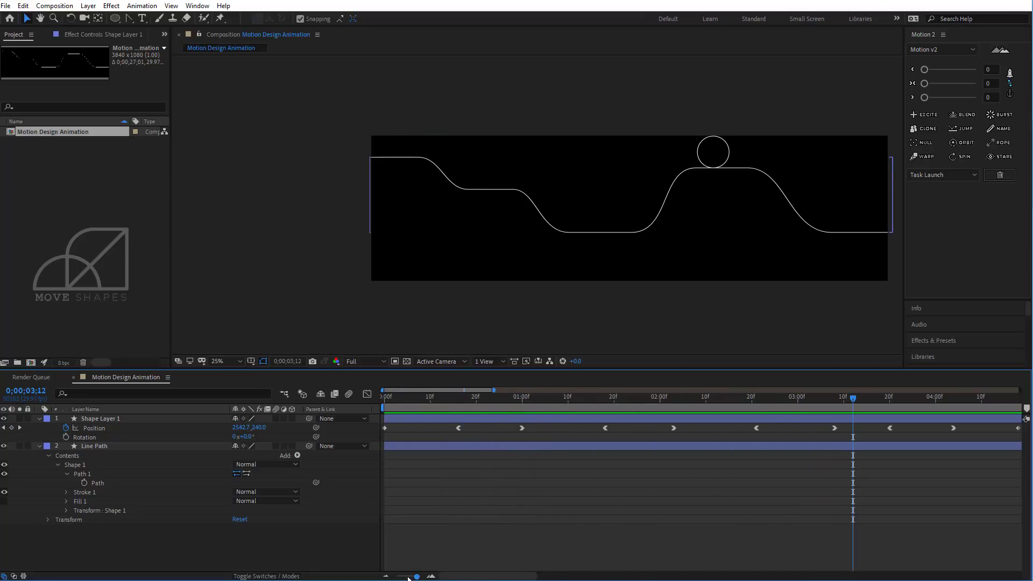
Collapse the properties of the Line Path and circle layers and return to the first frame
{"action": "left_click_drag", "start_coordinate": [417, 576], "coordinate": [406, 578]}
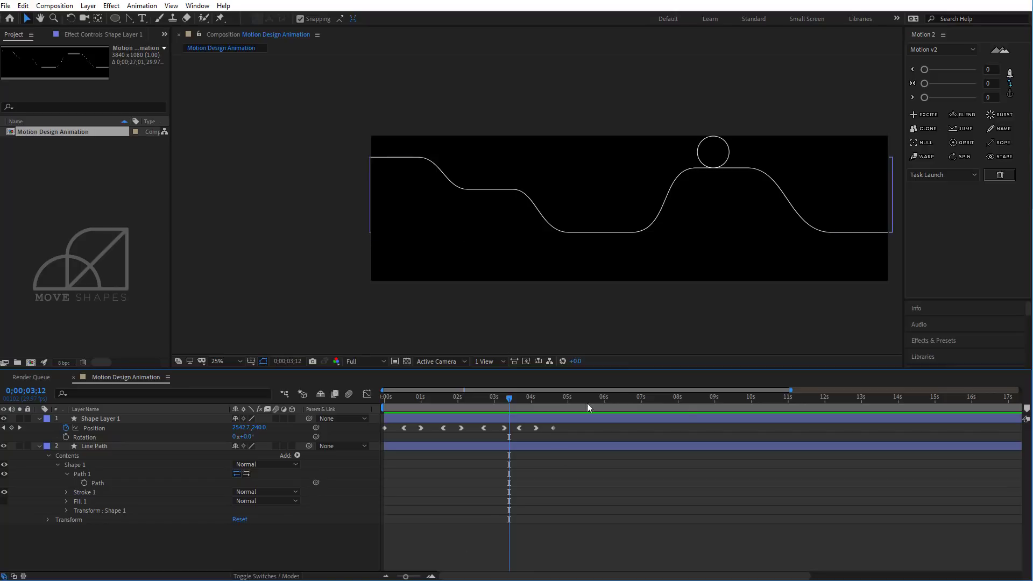
{"action": "left_click", "coordinate": [39, 446]}
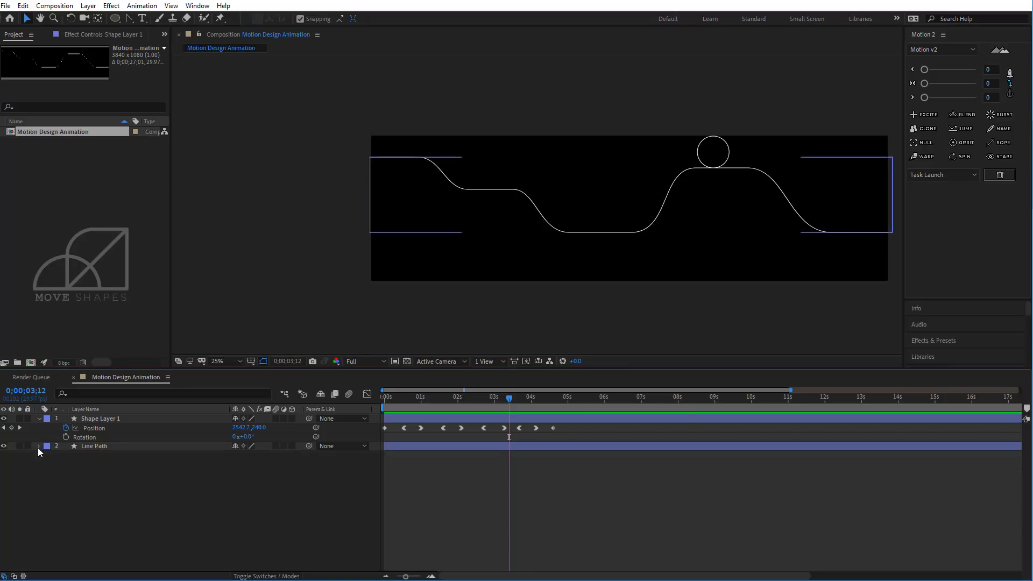
{"action": "left_click", "coordinate": [38, 419]}
{"action": "key", "text": "Home"}
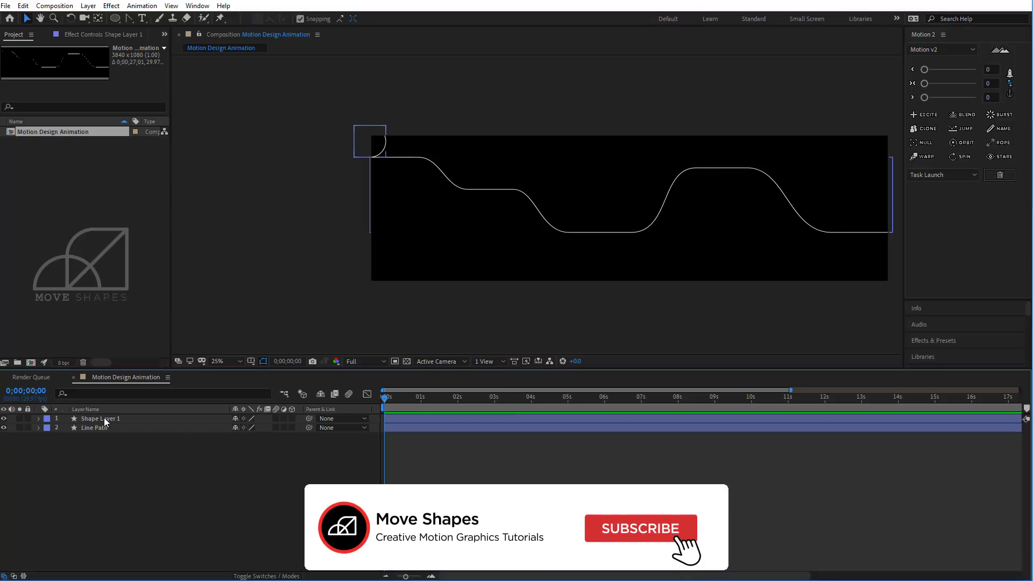
Give the circle a solid magenta fill, set its stroke to None, and check the start of the animation
{"action": "left_click", "coordinate": [104, 417]}
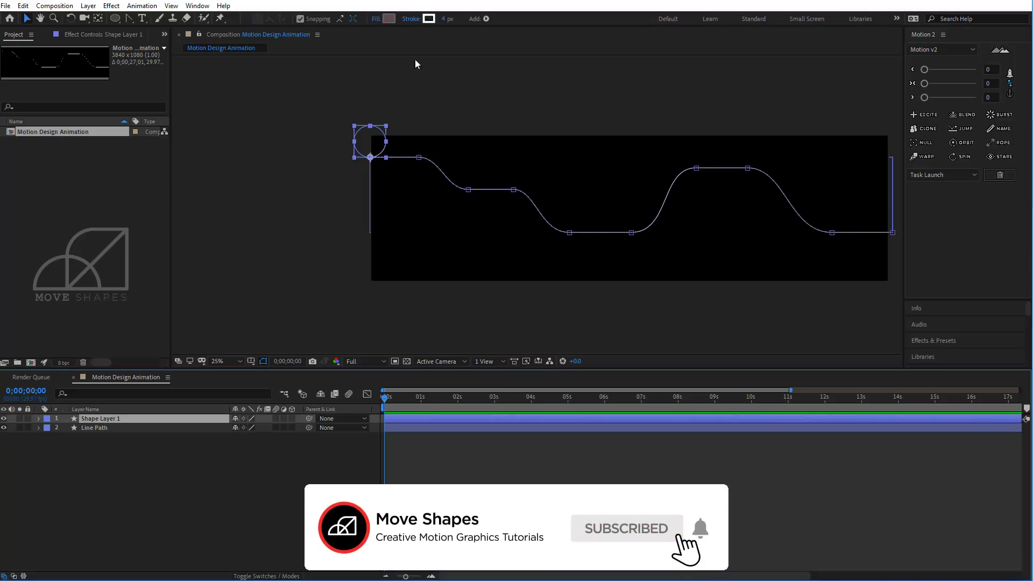
{"action": "left_click", "coordinate": [377, 19]}
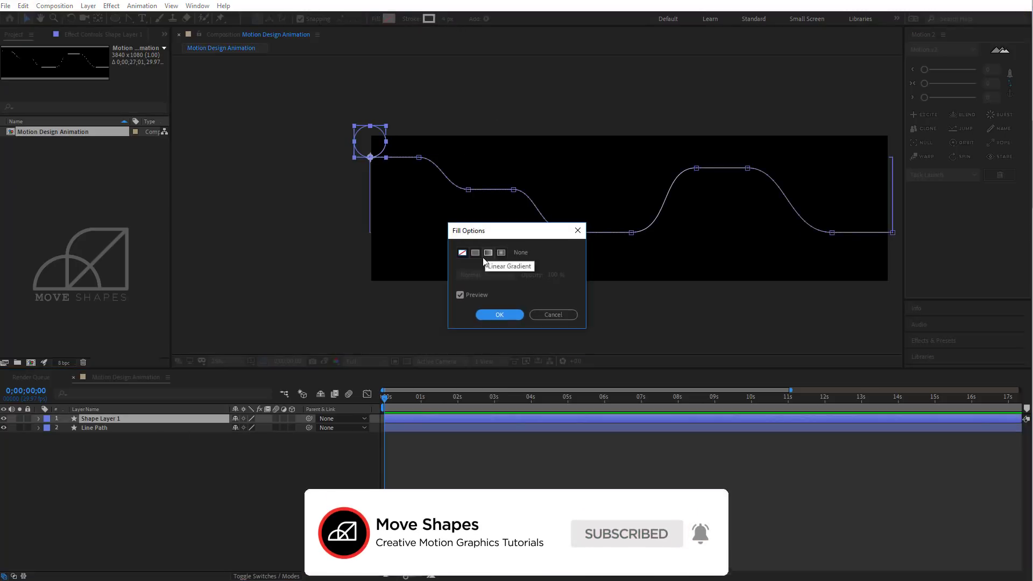
{"action": "left_click", "coordinate": [477, 254]}
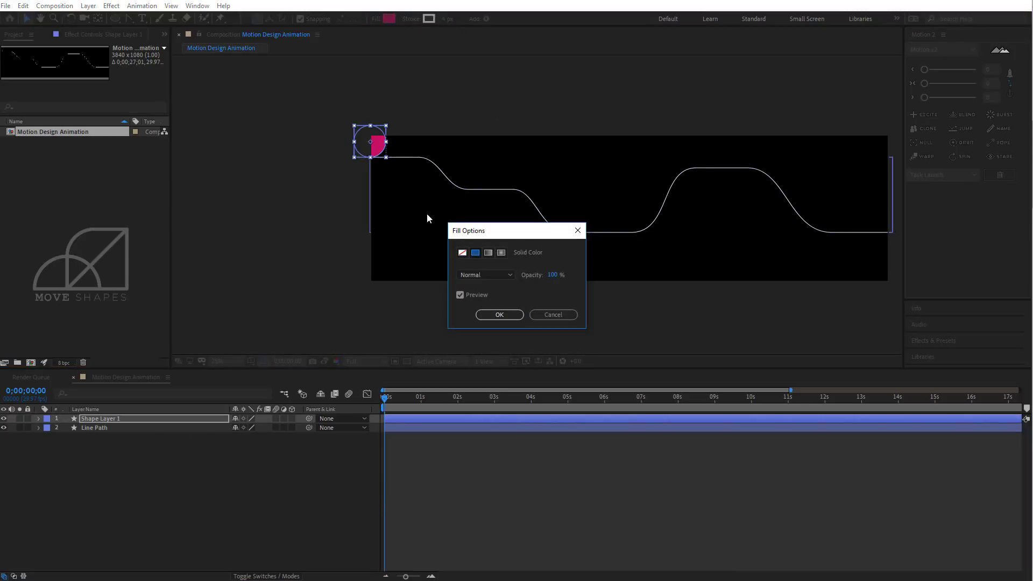
{"action": "left_click", "coordinate": [500, 315]}
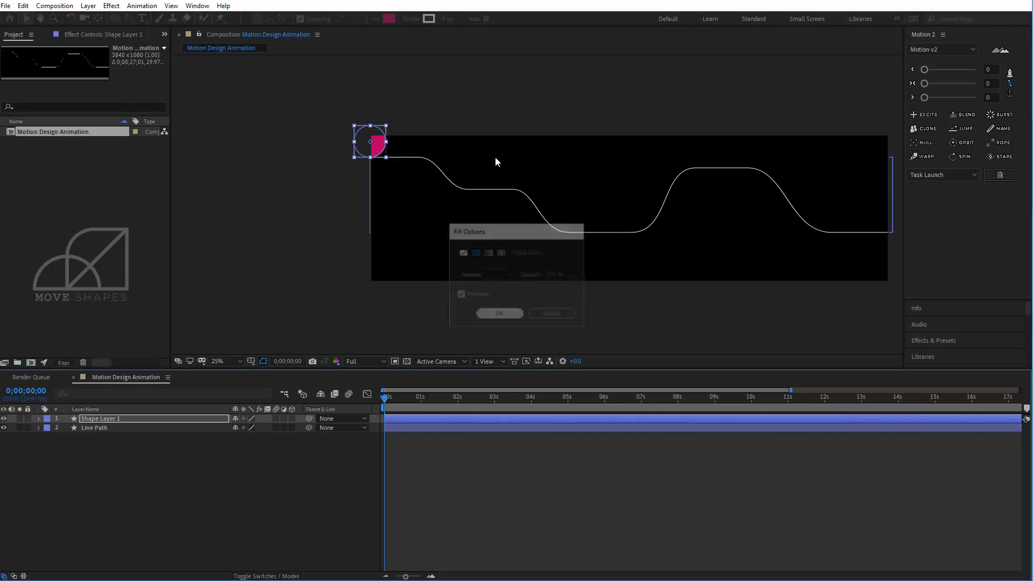
{"action": "left_click", "coordinate": [412, 20]}
{"action": "left_click", "coordinate": [462, 253]}
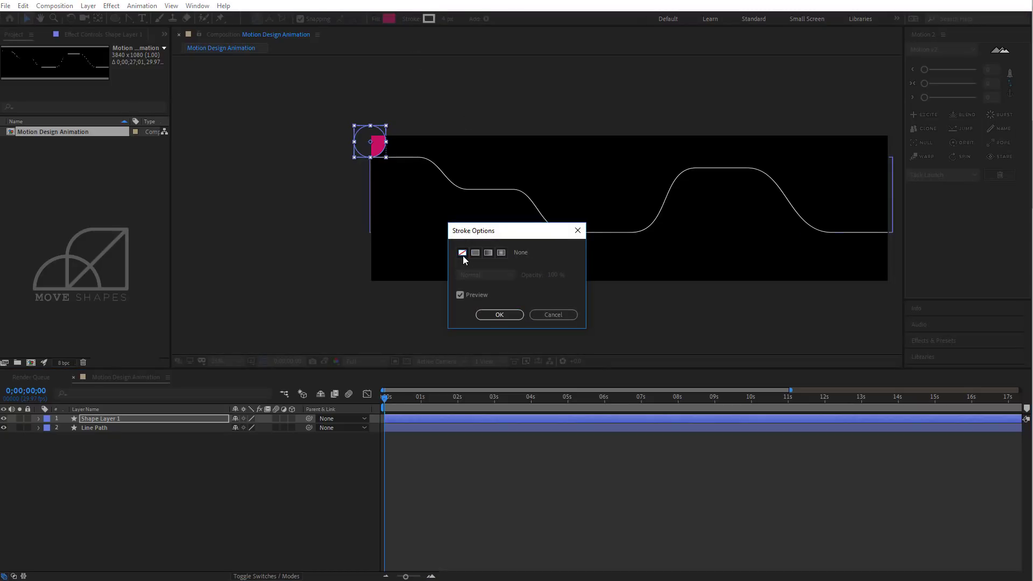
{"action": "left_click", "coordinate": [493, 314]}
{"action": "left_click", "coordinate": [457, 267]}
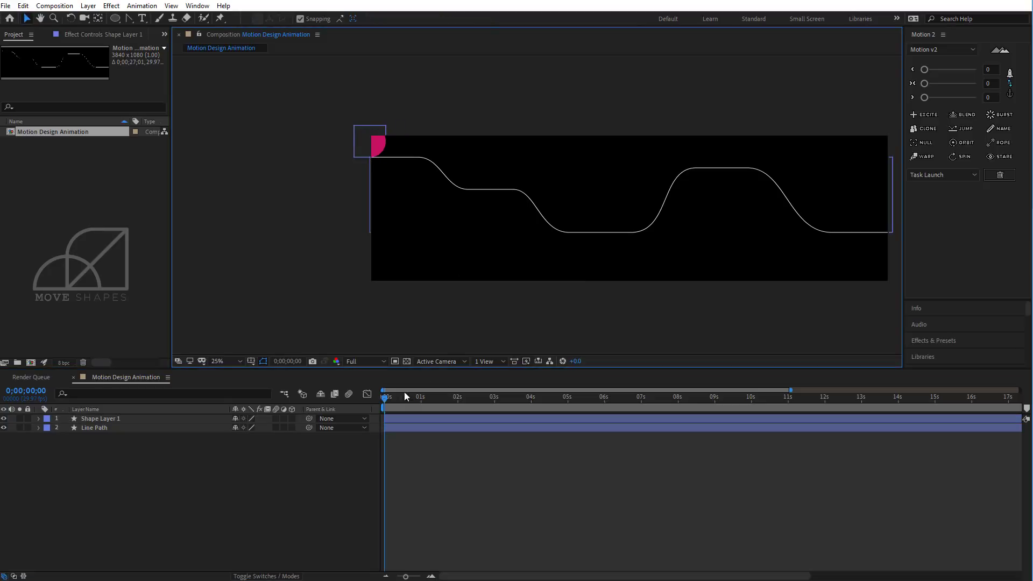
{"action": "left_click", "coordinate": [422, 399]}
{"action": "left_click_drag", "start_coordinate": [424, 404], "coordinate": [385, 413]}
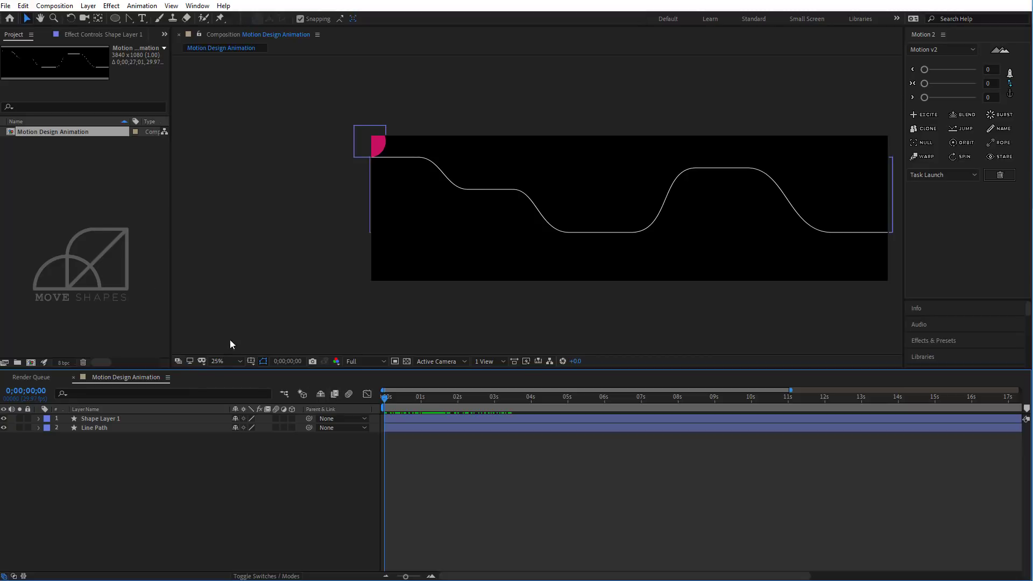
{"action": "left_click", "coordinate": [99, 221]}
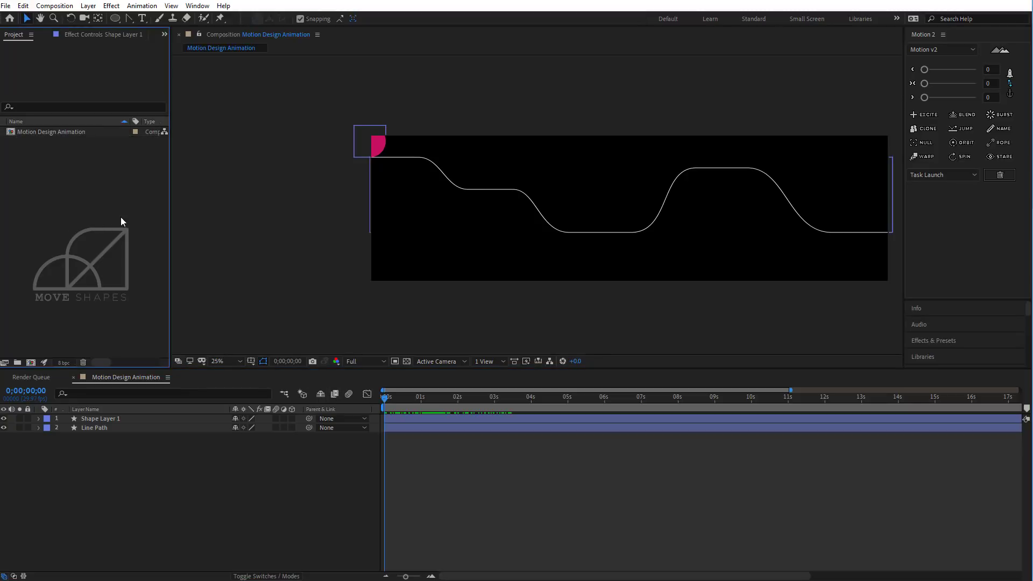
{"action": "right_click", "coordinate": [102, 207]}
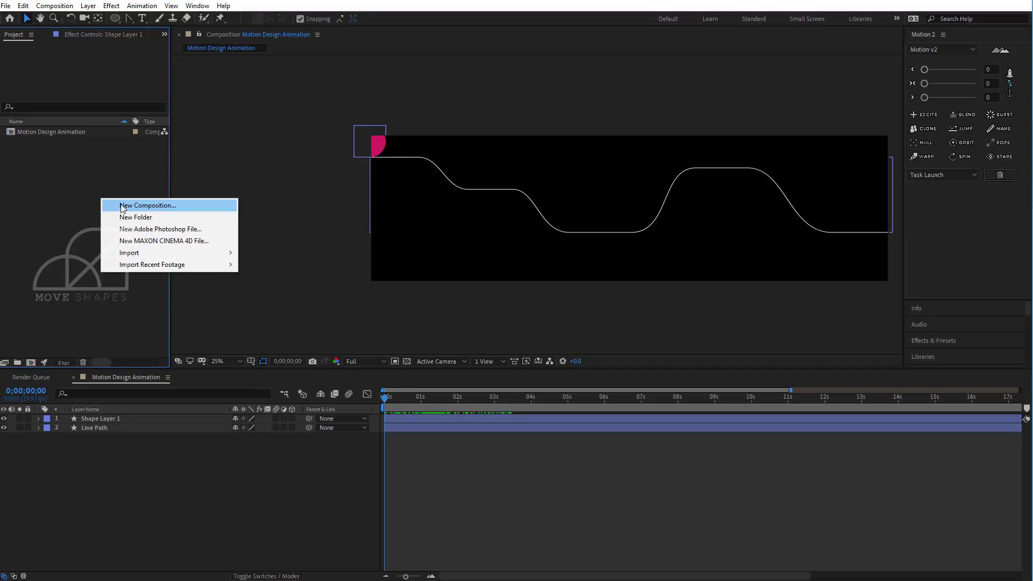
{"action": "left_click", "coordinate": [103, 452]}
Duplicate the Line Path layer
{"action": "left_click", "coordinate": [91, 428]}
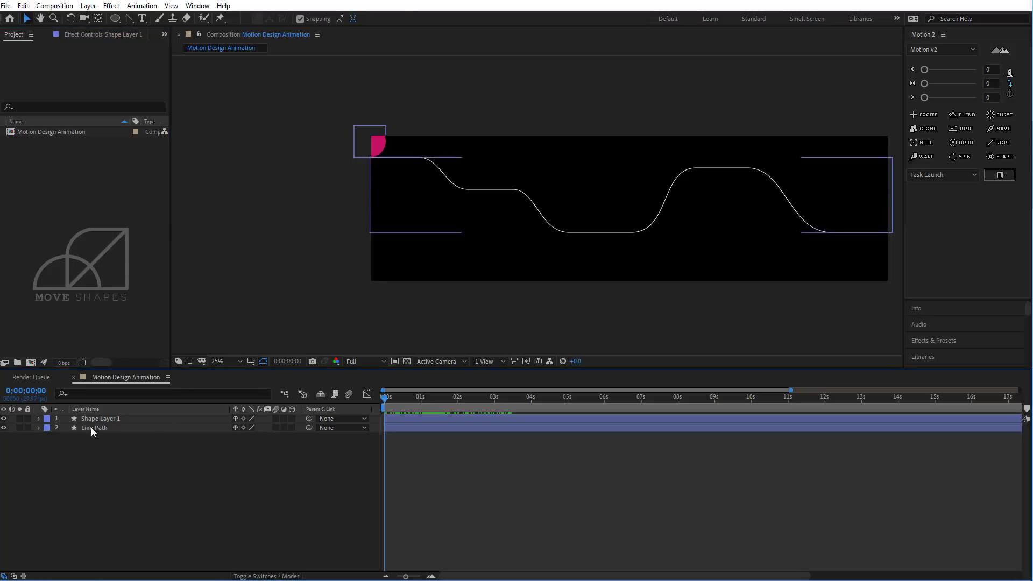
{"action": "left_click", "coordinate": [198, 469]}
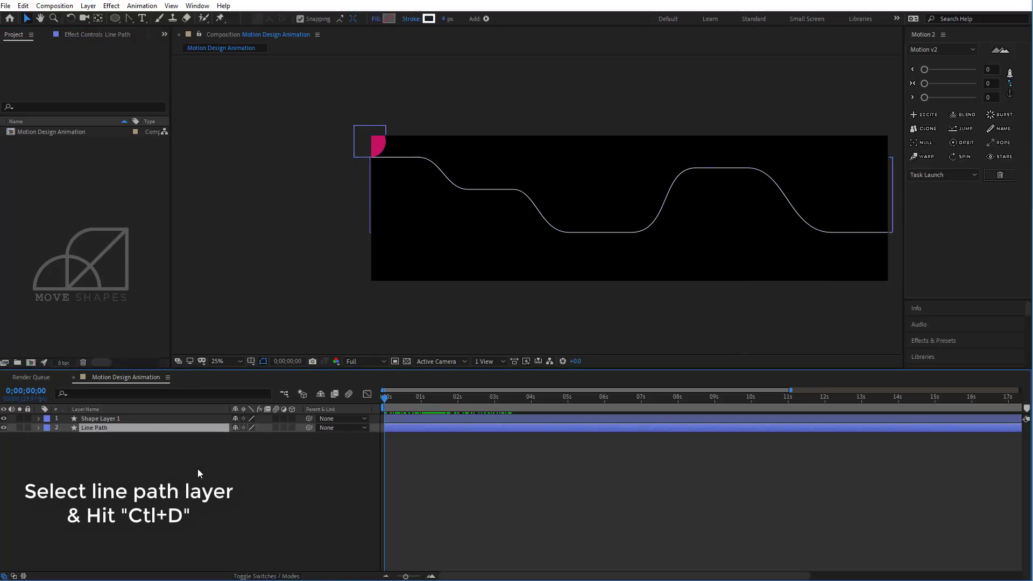
{"action": "left_click", "coordinate": [94, 429]}
{"action": "key", "text": "ctrl+d"}
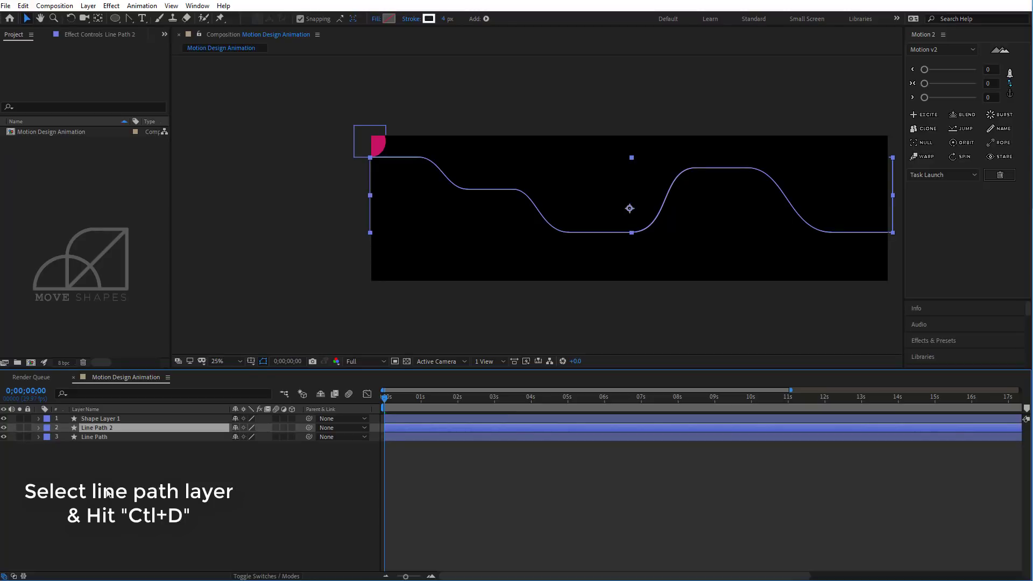
{"action": "left_click", "coordinate": [62, 465]}
Lock the circle layer and the duplicated line path layer, and hide the duplicate while keeping the original Line Path visible
{"action": "left_click_drag", "start_coordinate": [28, 420], "coordinate": [29, 429]}
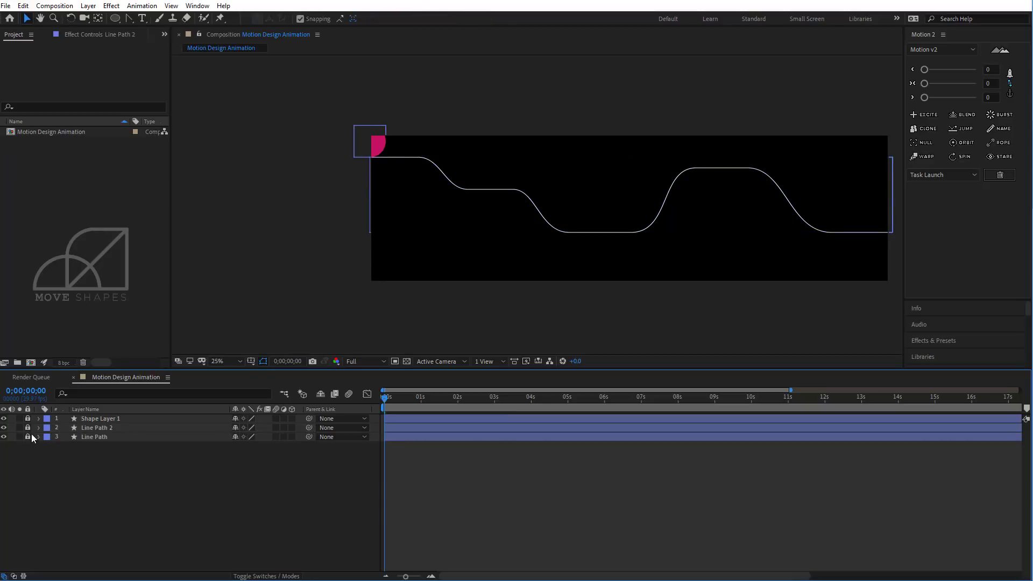
{"action": "left_click", "coordinate": [4, 435]}
{"action": "left_click", "coordinate": [4, 430]}
{"action": "left_click", "coordinate": [3, 430]}
{"action": "left_click", "coordinate": [4, 428]}
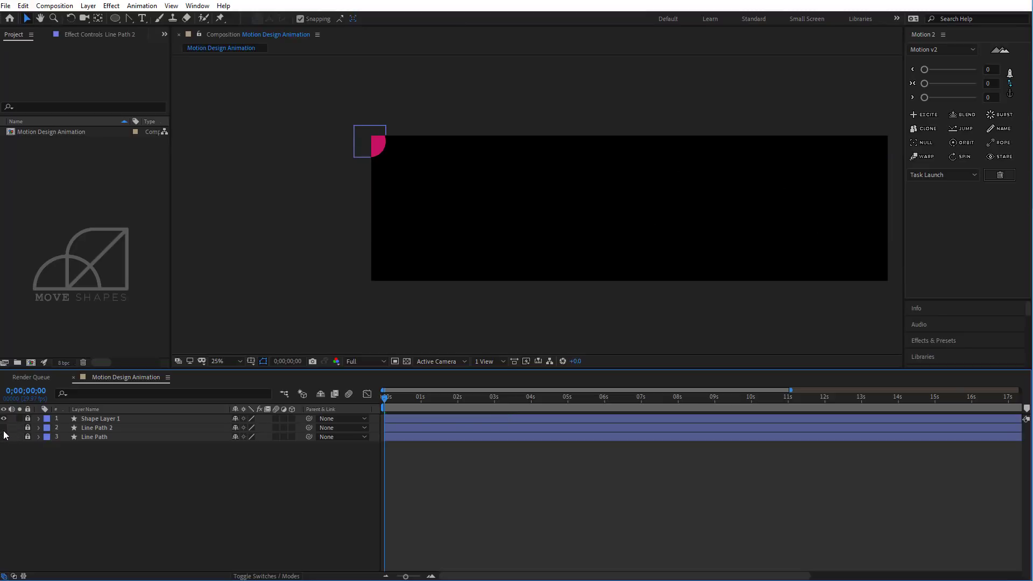
{"action": "left_click", "coordinate": [4, 437]}
Extend the Line Path with the Pen tool by adding two corner points below the composition and closing the path at its start point
{"action": "left_click", "coordinate": [84, 438]}
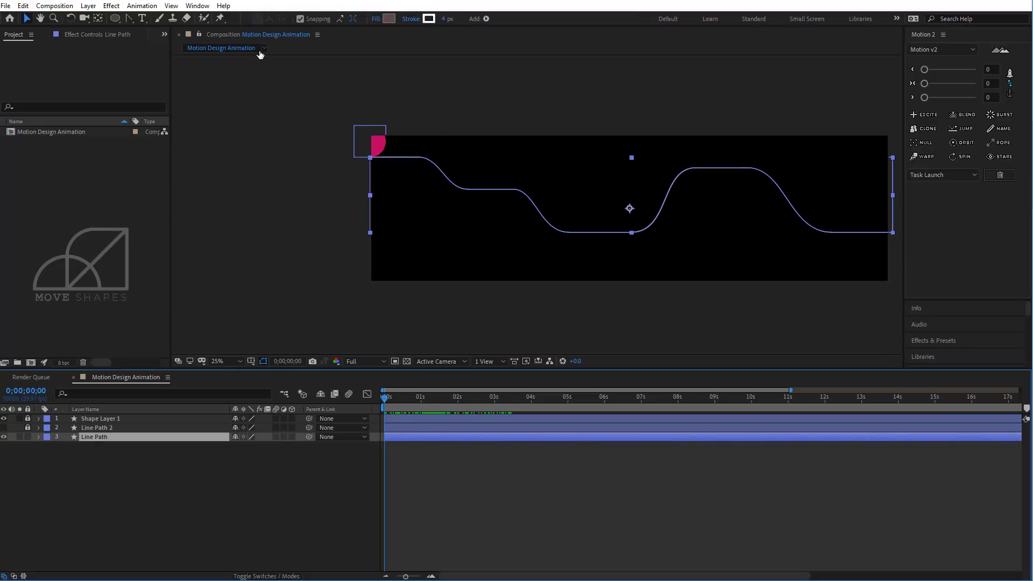
{"action": "left_click", "coordinate": [130, 19]}
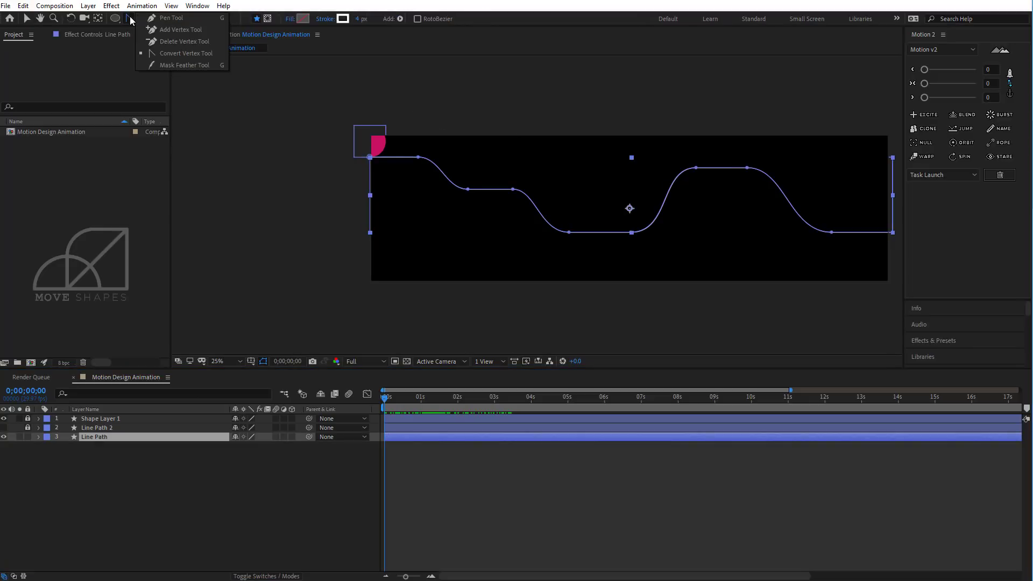
{"action": "left_click", "coordinate": [164, 19]}
{"action": "key", "text": "space"}
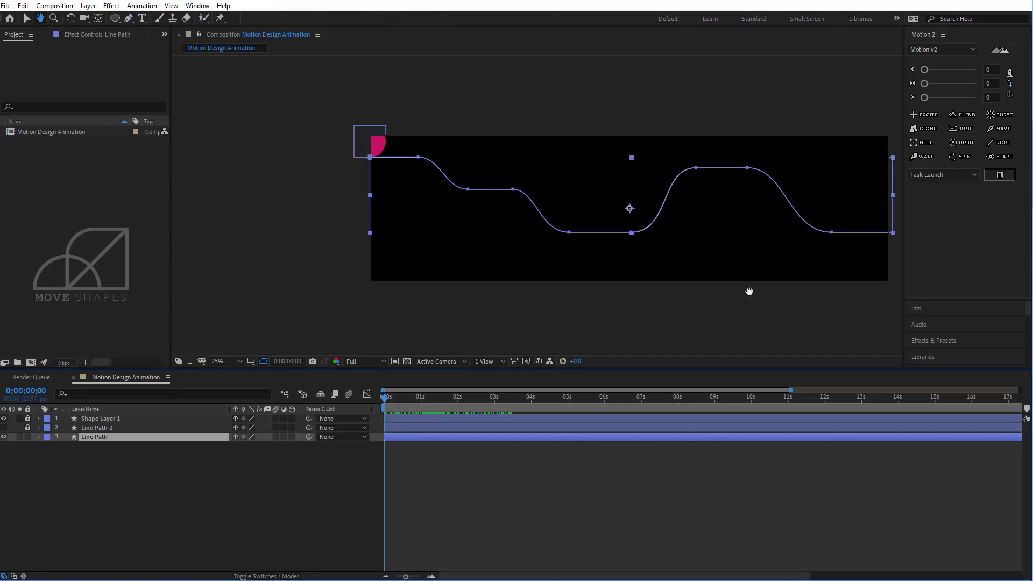
{"action": "left_click_drag", "start_coordinate": [727, 301], "coordinate": [581, 275]}
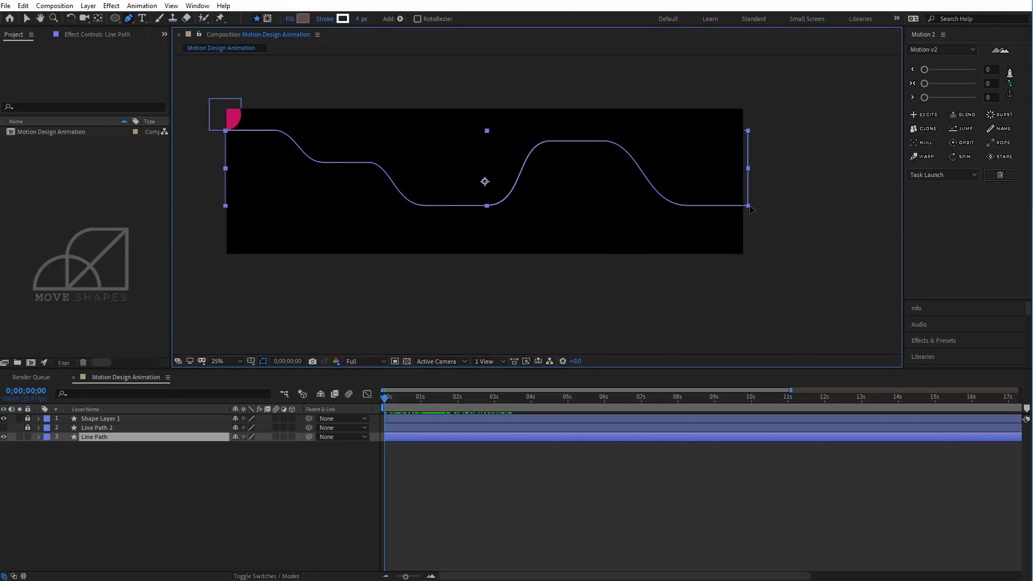
{"action": "left_click", "coordinate": [748, 206]}
{"action": "left_click", "coordinate": [756, 302]}
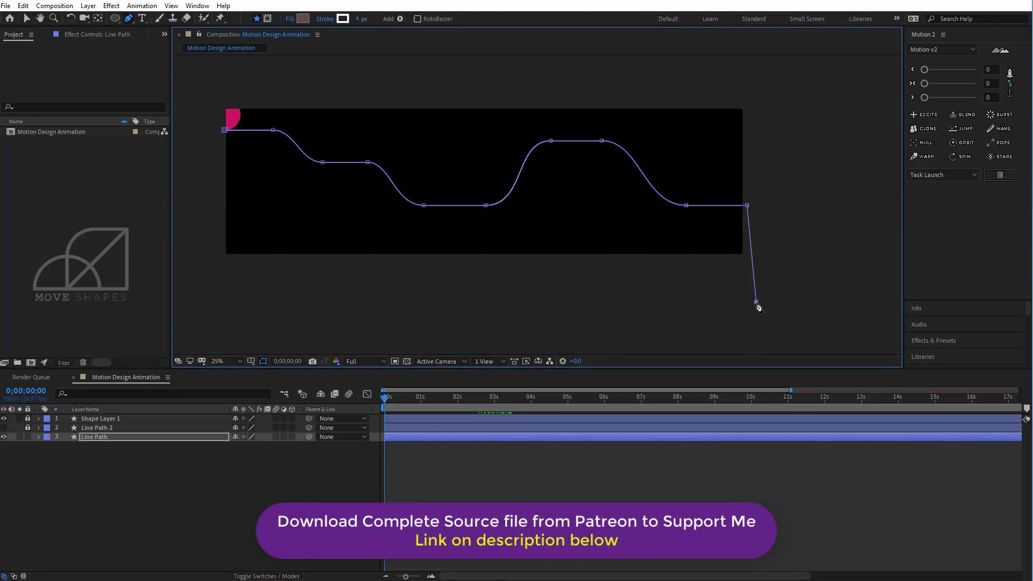
{"action": "left_click", "coordinate": [210, 313]}
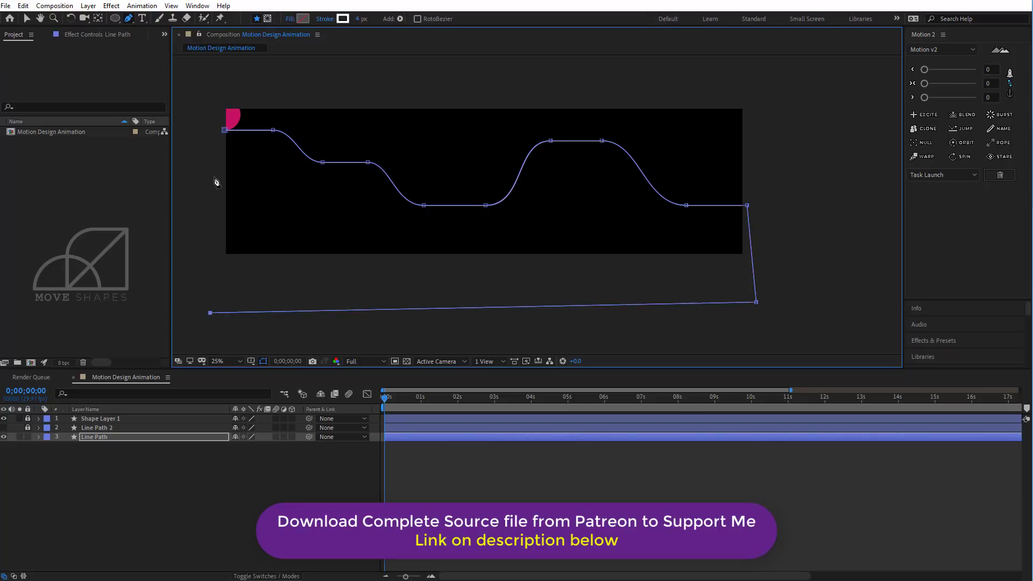
{"action": "left_click", "coordinate": [225, 131]}
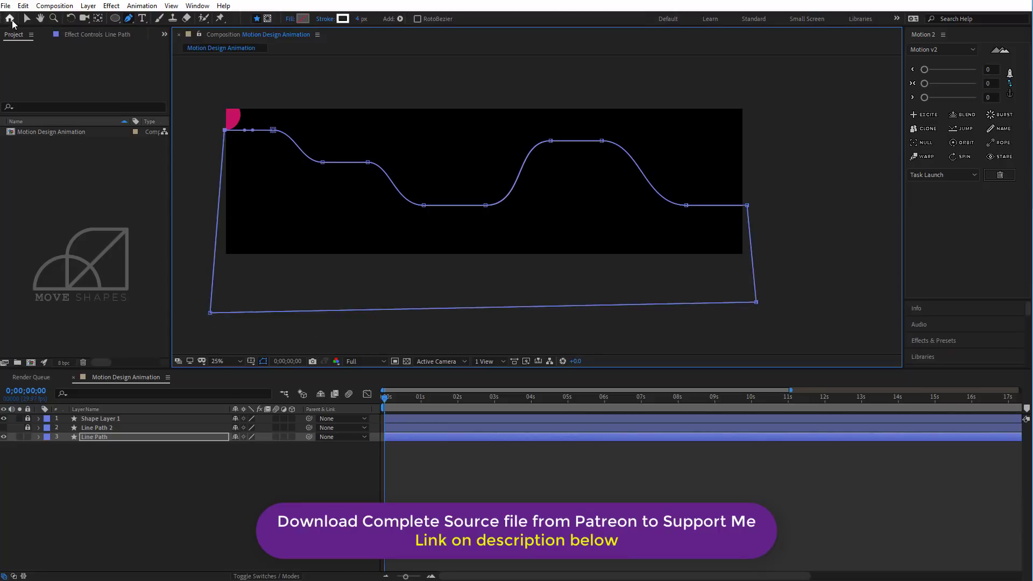
{"action": "left_click", "coordinate": [26, 18]}
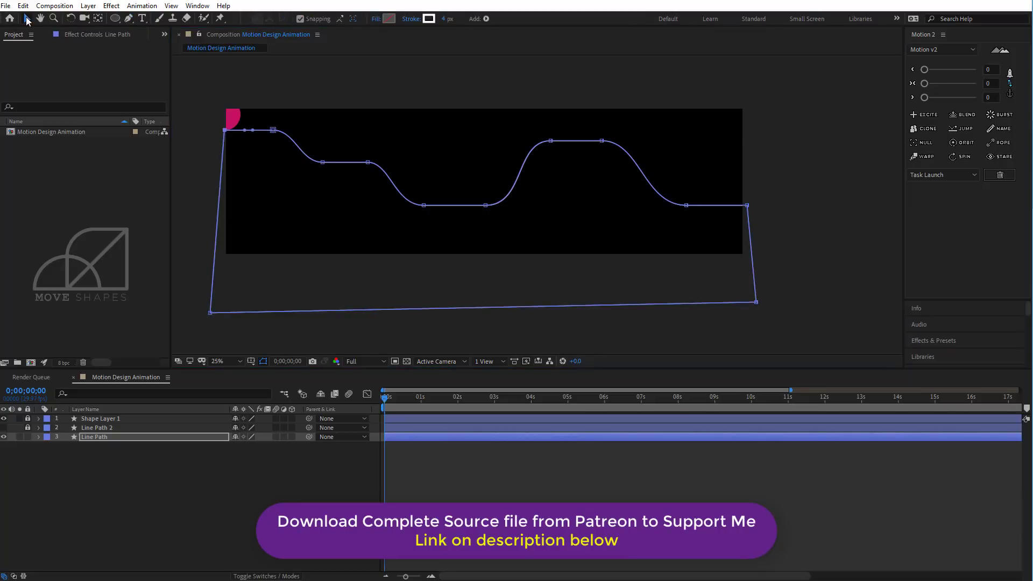
Give the closed Line Path shape a solid purple fill
{"action": "left_click", "coordinate": [377, 20]}
{"action": "left_click", "coordinate": [475, 253]}
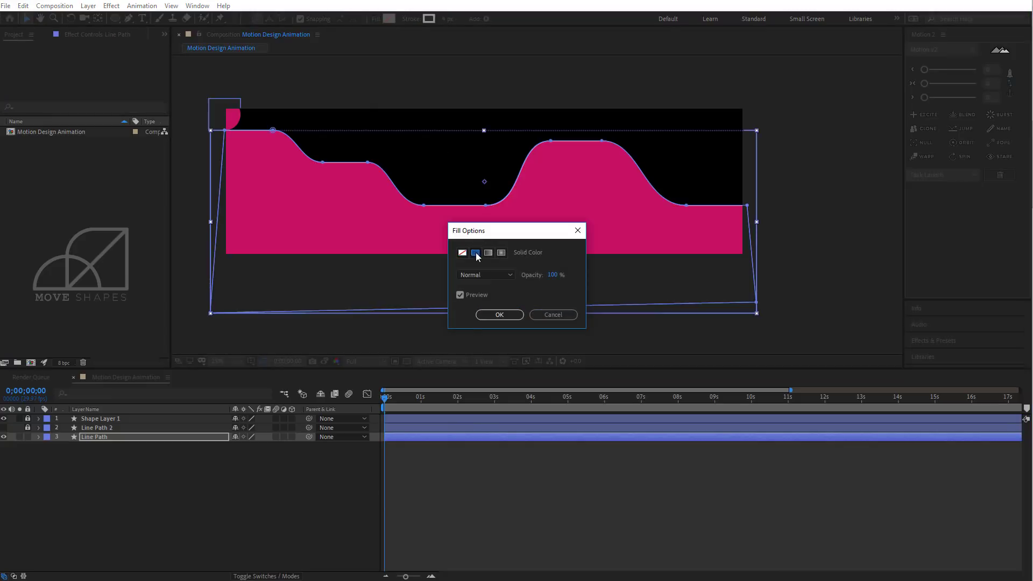
{"action": "left_click", "coordinate": [500, 315]}
{"action": "left_click", "coordinate": [389, 19]}
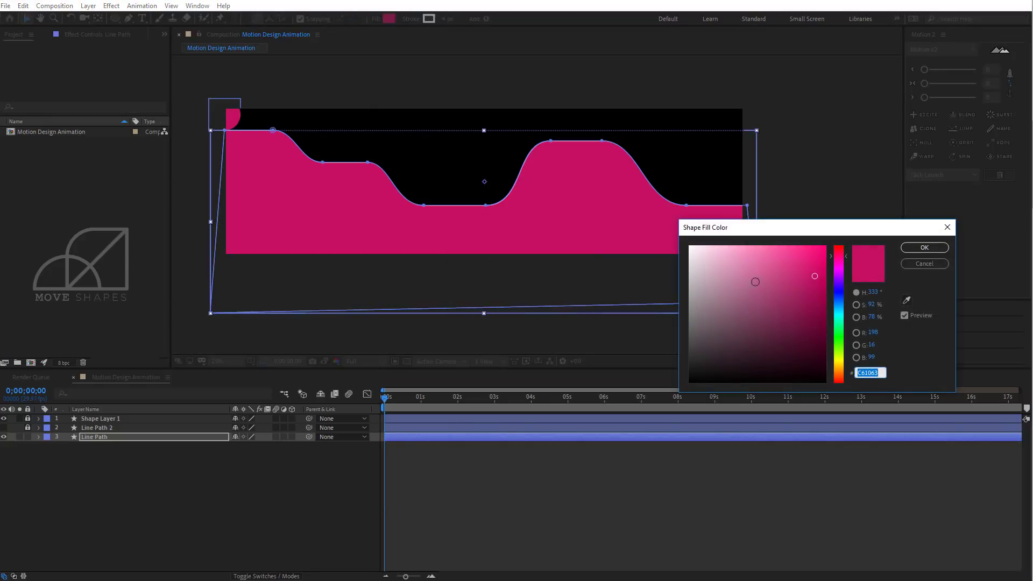
{"action": "left_click", "coordinate": [780, 275]}
{"action": "left_click_drag", "start_coordinate": [777, 342], "coordinate": [793, 345]}
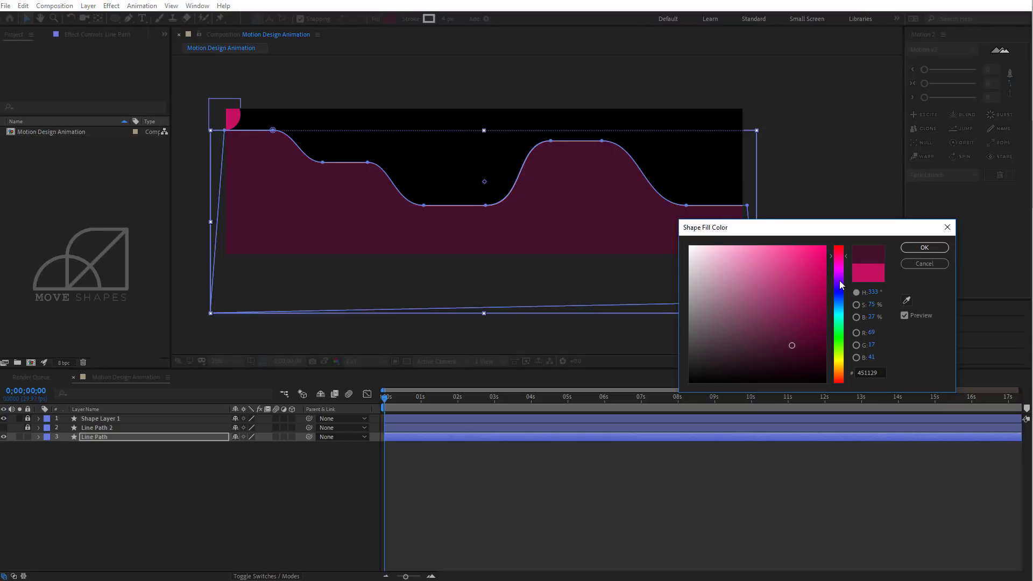
{"action": "left_click", "coordinate": [842, 286]}
{"action": "left_click", "coordinate": [780, 276]}
{"action": "left_click", "coordinate": [924, 248]}
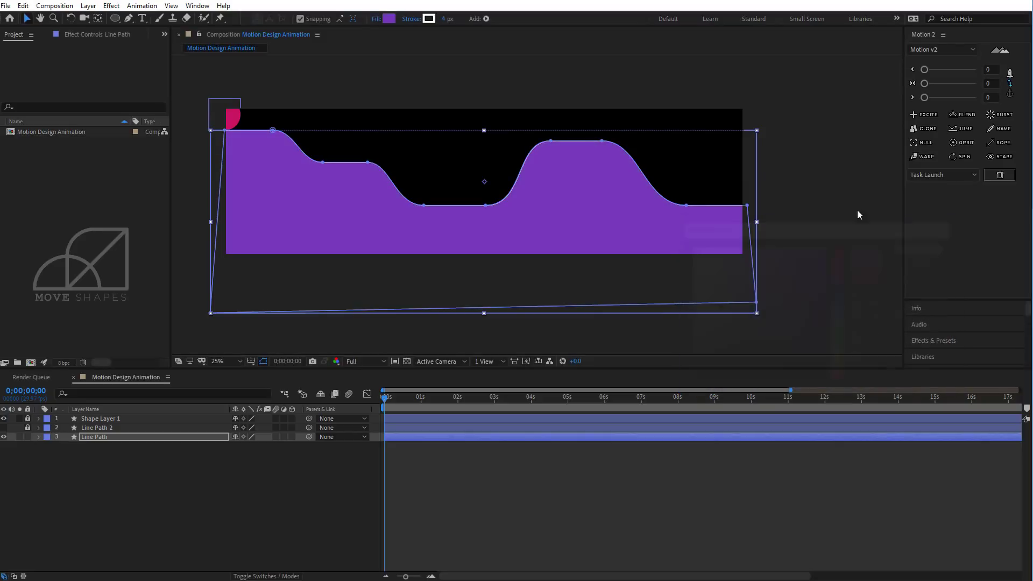
{"action": "left_click", "coordinate": [841, 195]}
Rename the filled Line Path layer as Mask
{"action": "left_click", "coordinate": [91, 436]}
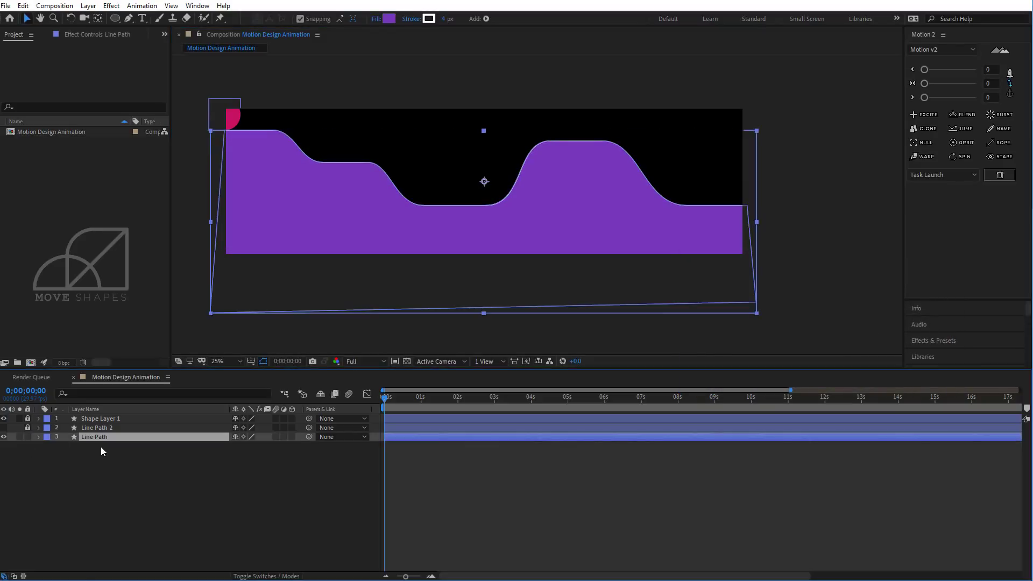
{"action": "key", "text": "Return"}
{"action": "type", "text": "Mask"}
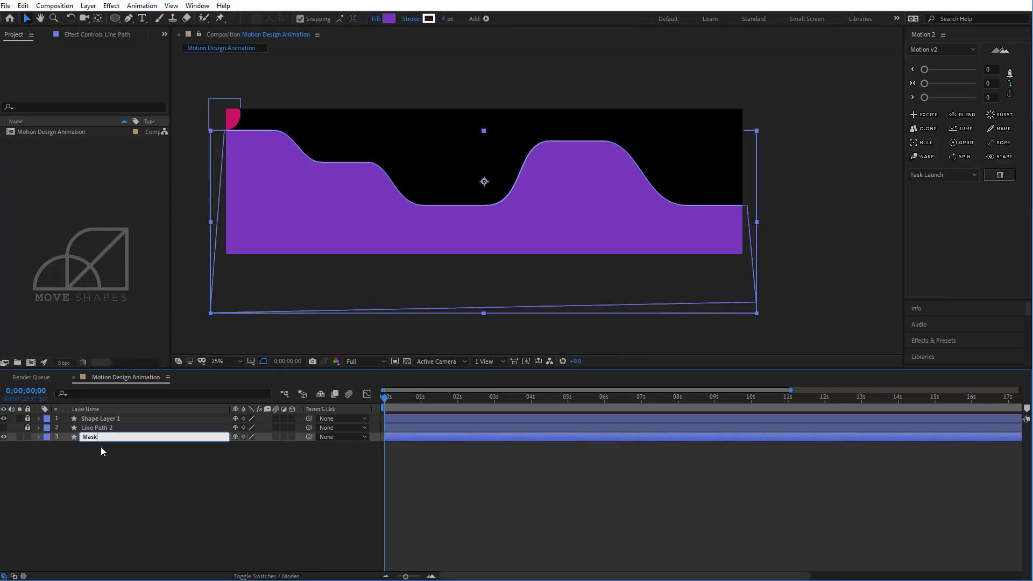
{"action": "key", "text": "Return"}
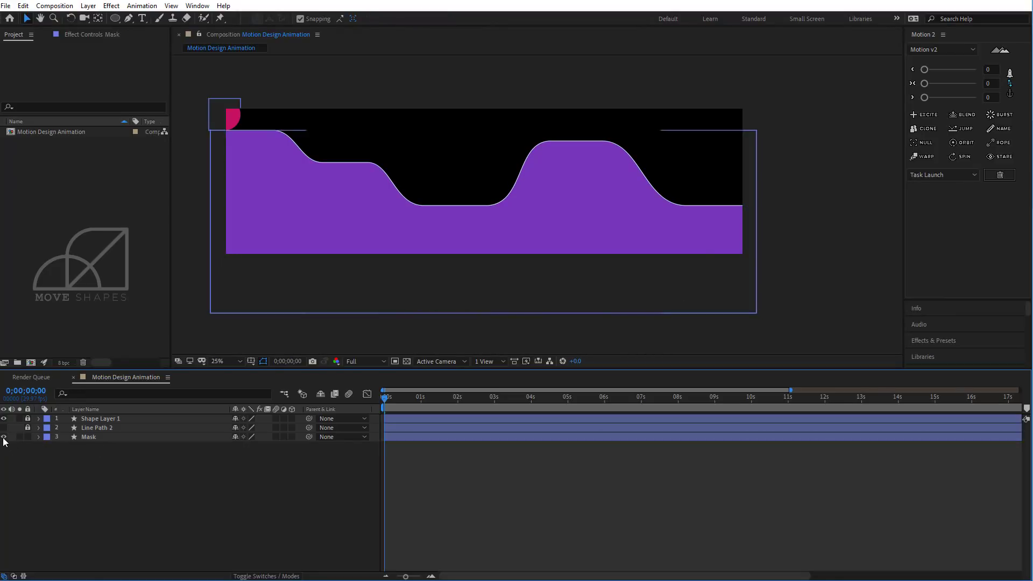
Hide the Mask layer, show Line Path 2 instead, and save the project
{"action": "left_click", "coordinate": [4, 437]}
{"action": "left_click", "coordinate": [4, 427]}
{"action": "left_click_drag", "start_coordinate": [389, 402], "coordinate": [367, 432]}
{"action": "key", "text": "ctrl+s"}
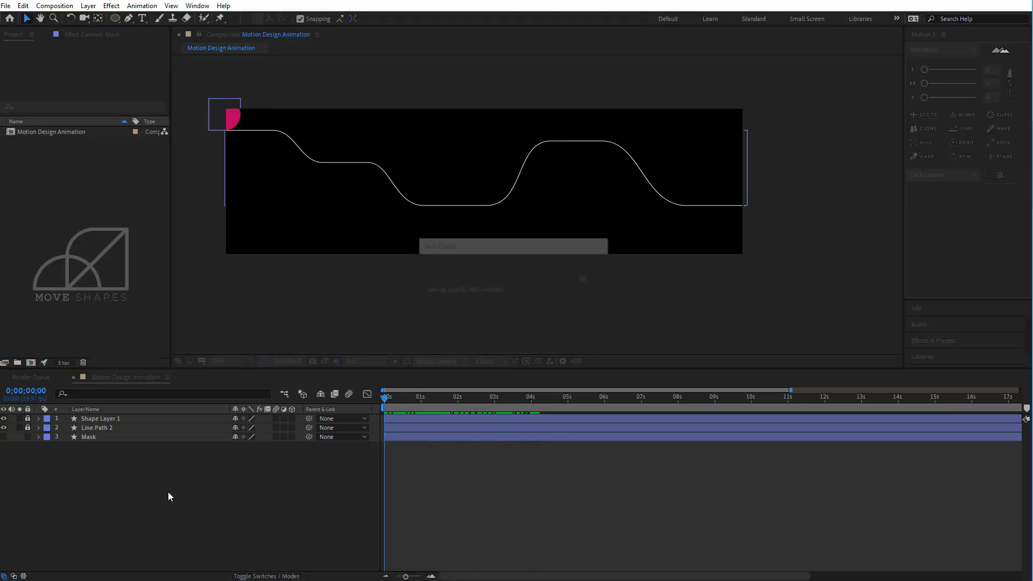
{"action": "left_click", "coordinate": [284, 395]}
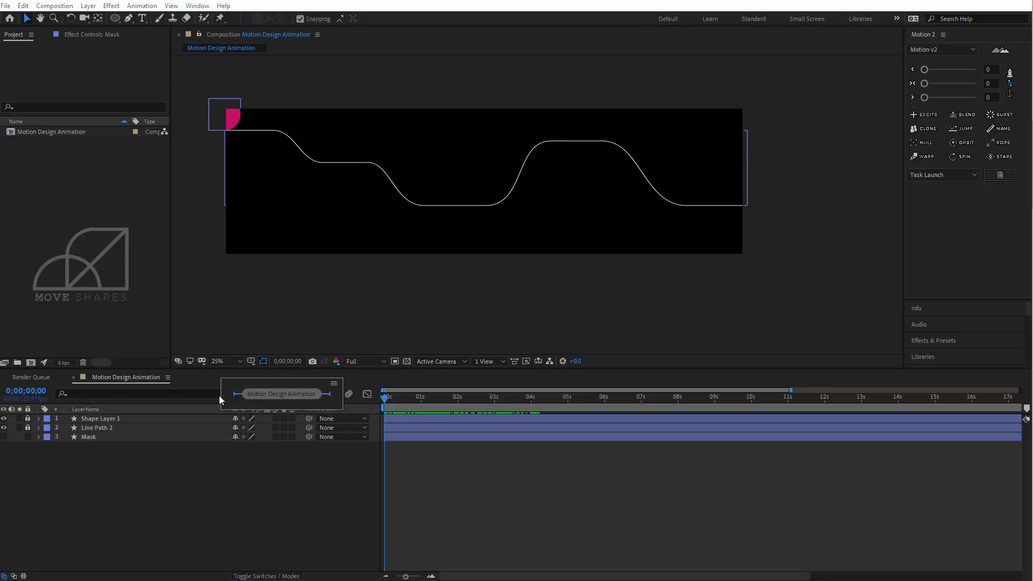
Create a new 800 x 600 px composition named motion Comp
{"action": "right_click", "coordinate": [80, 180]}
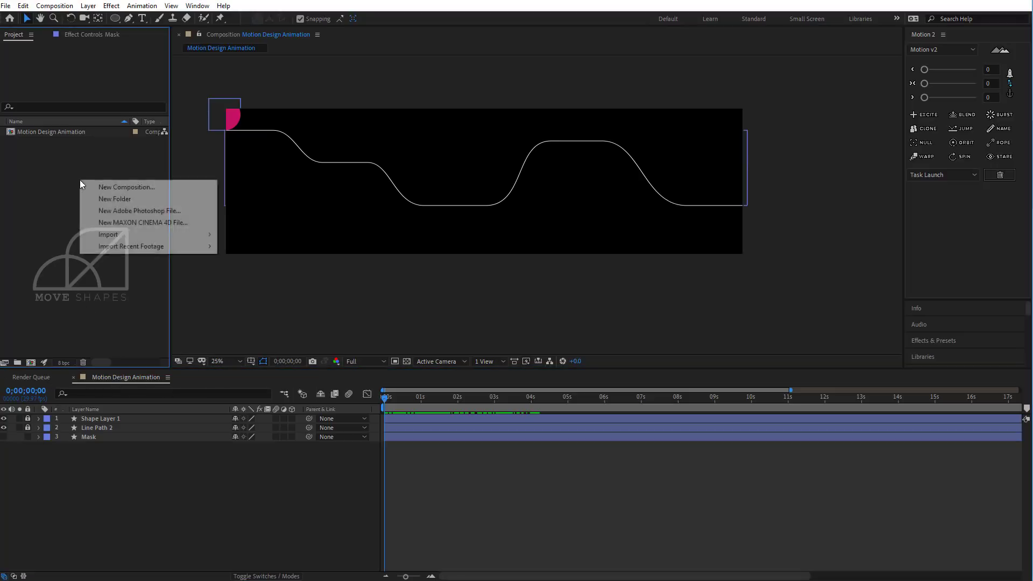
{"action": "left_click", "coordinate": [100, 188]}
{"action": "key", "text": "Tab"}
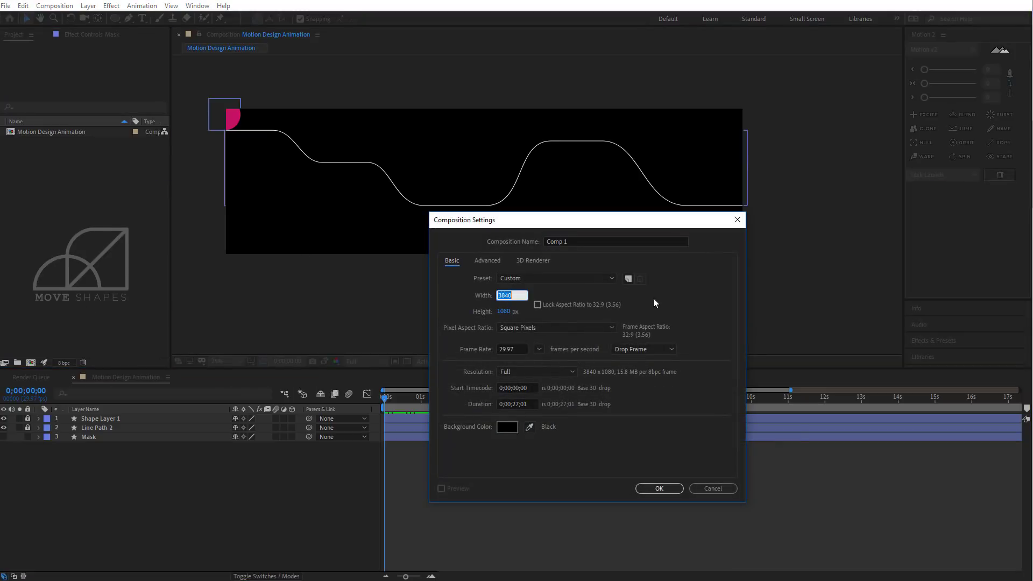
{"action": "type", "text": "800"}
{"action": "key", "text": "Tab"}
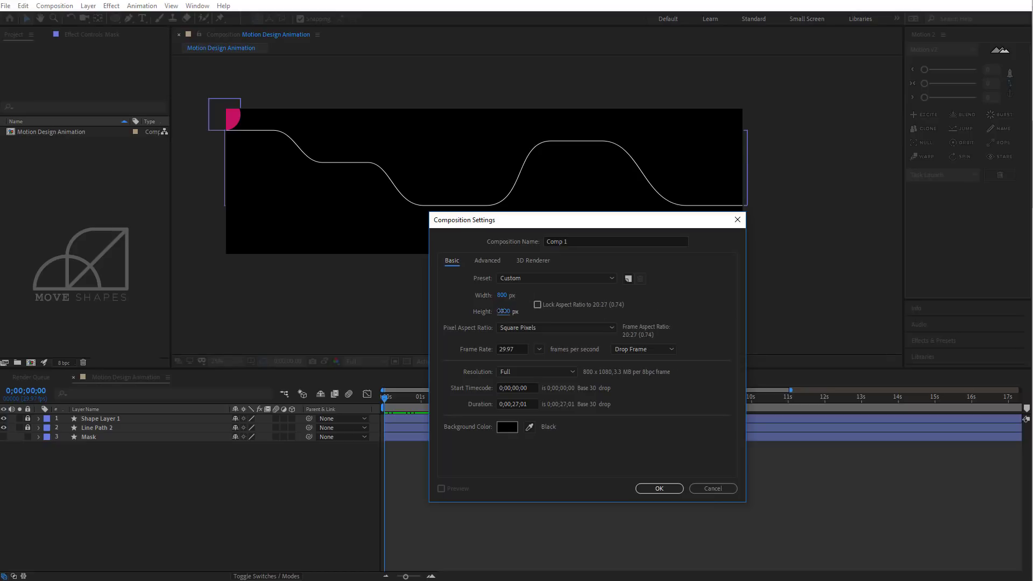
{"action": "type", "text": "600"}
{"action": "key", "text": "Tab"}
{"action": "type", "text": "moti"}
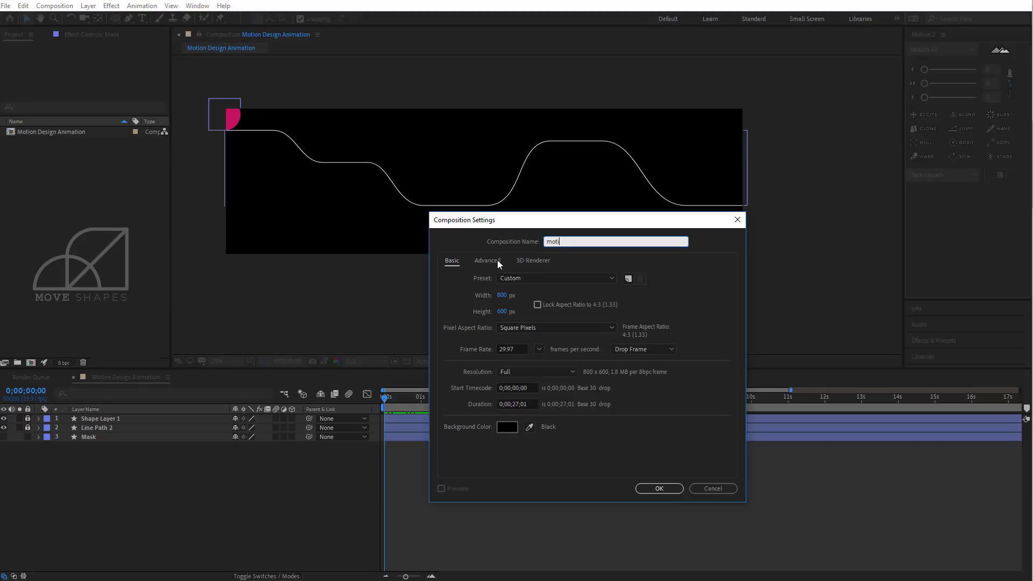
{"action": "type", "text": "on Comp"}
{"action": "key", "text": "Return"}
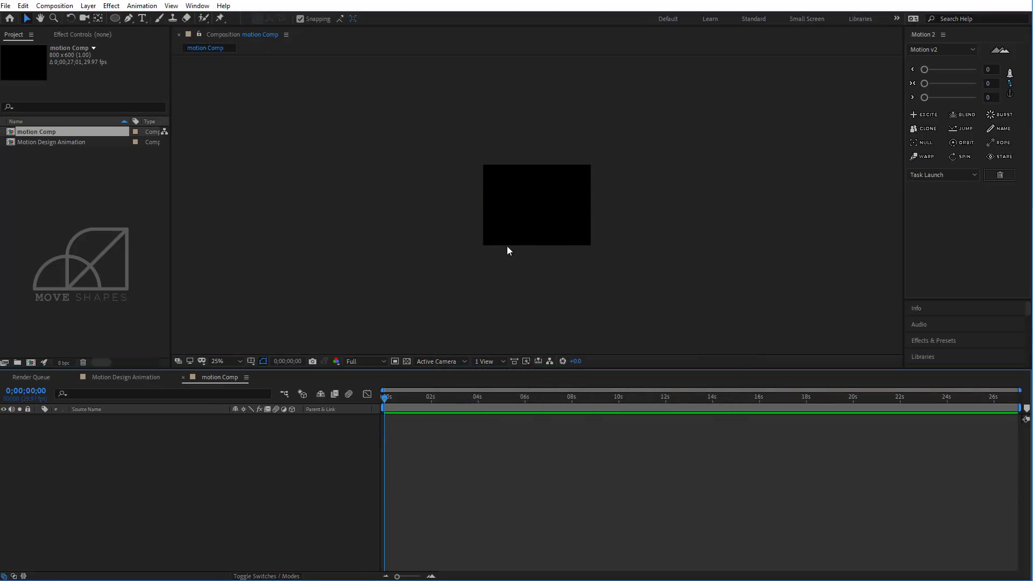
Nest the Motion Design Animation composition in motion Comp and align its upper-left corner with the frame's upper-left corner
{"action": "key", "text": "period"}
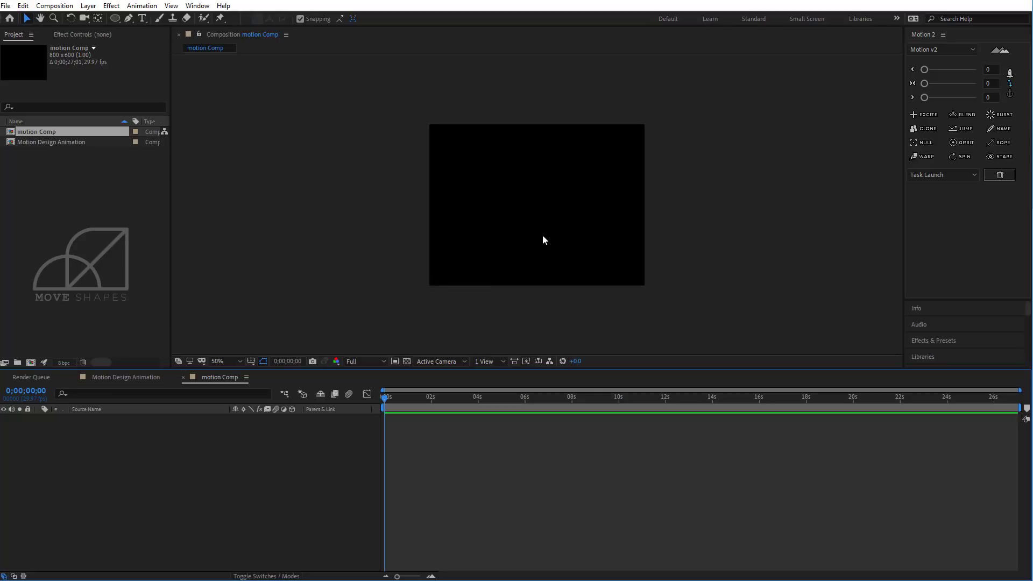
{"action": "left_click", "coordinate": [45, 143]}
{"action": "left_click_drag", "start_coordinate": [45, 145], "coordinate": [105, 423]}
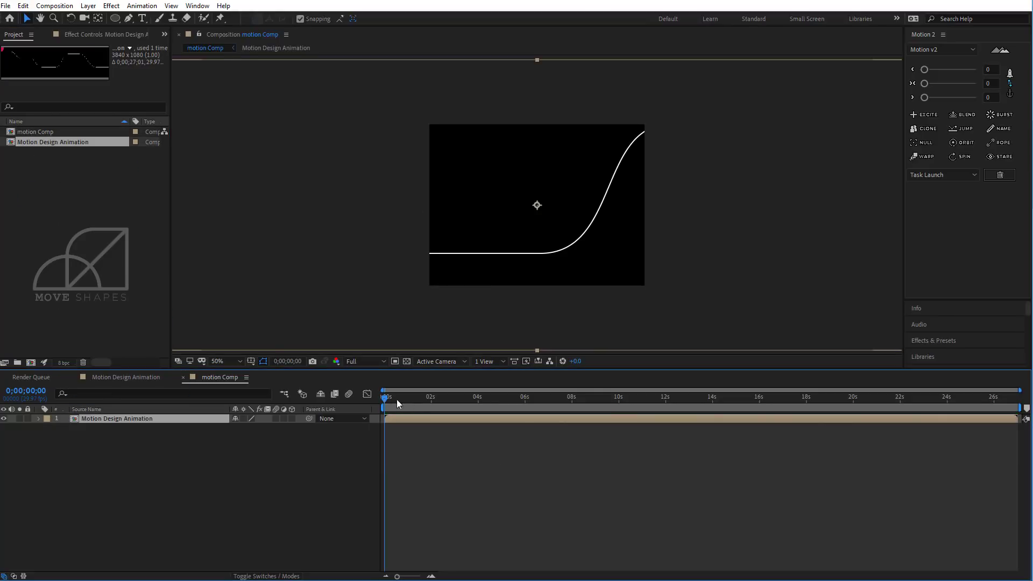
{"action": "key", "text": "space"}
{"action": "key", "text": "space"}
{"action": "key", "text": "comma"}
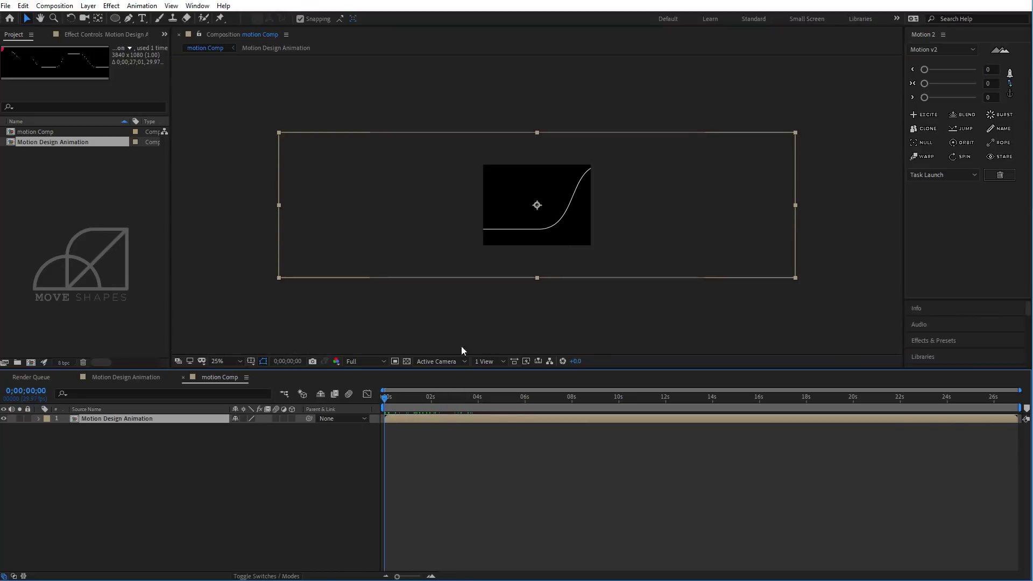
{"action": "left_click_drag", "start_coordinate": [566, 229], "coordinate": [746, 273]}
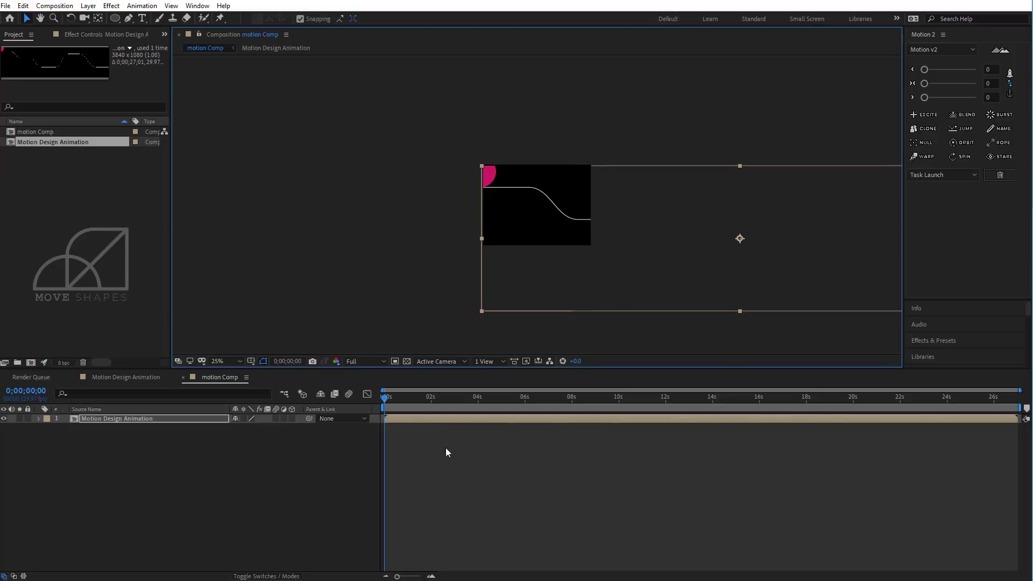
Open the nested Motion Design Animation composition and add a null object to it
{"action": "double_click", "coordinate": [417, 419]}
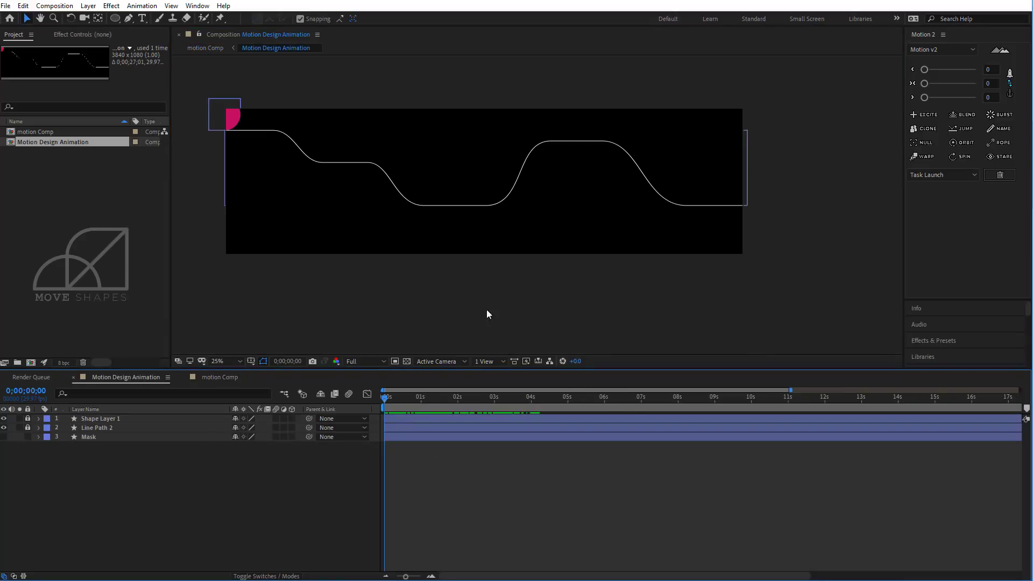
{"action": "right_click", "coordinate": [504, 304]}
{"action": "mouse_move", "coordinate": [525, 309]}
{"action": "left_click", "coordinate": [675, 373]}
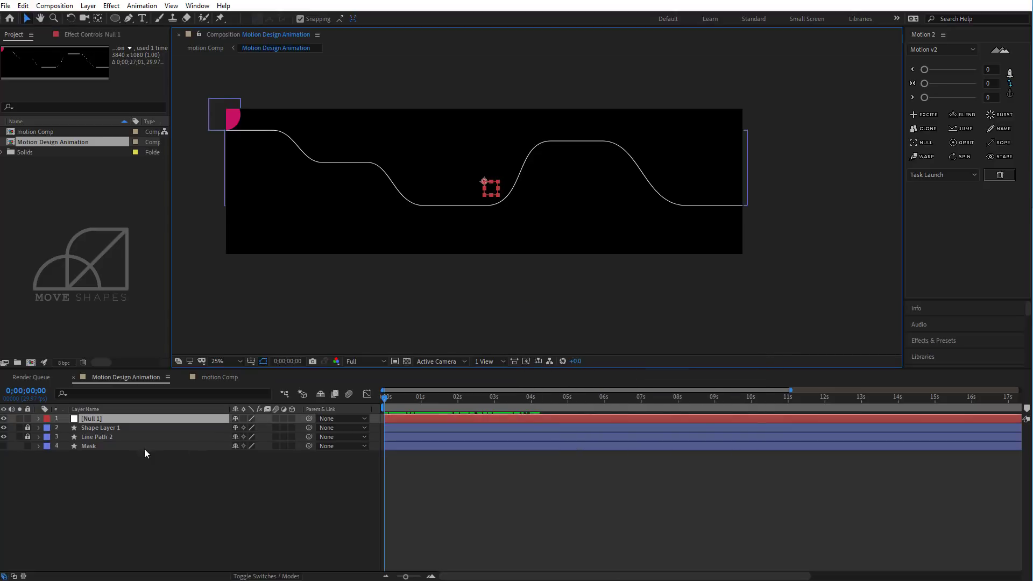
Unlock the circle and Line Path 2 layers and parent Shape Layer 1, Line Path 2 and Mask to Null 1
{"action": "left_click", "coordinate": [31, 431]}
{"action": "left_click", "coordinate": [97, 428]}
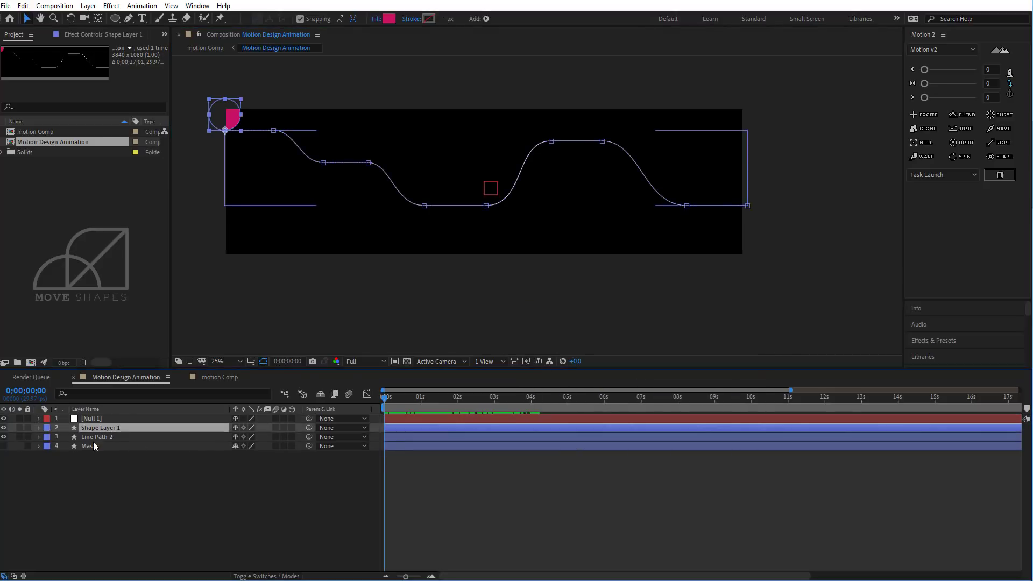
{"action": "left_click", "coordinate": [92, 446], "text": "shift"}
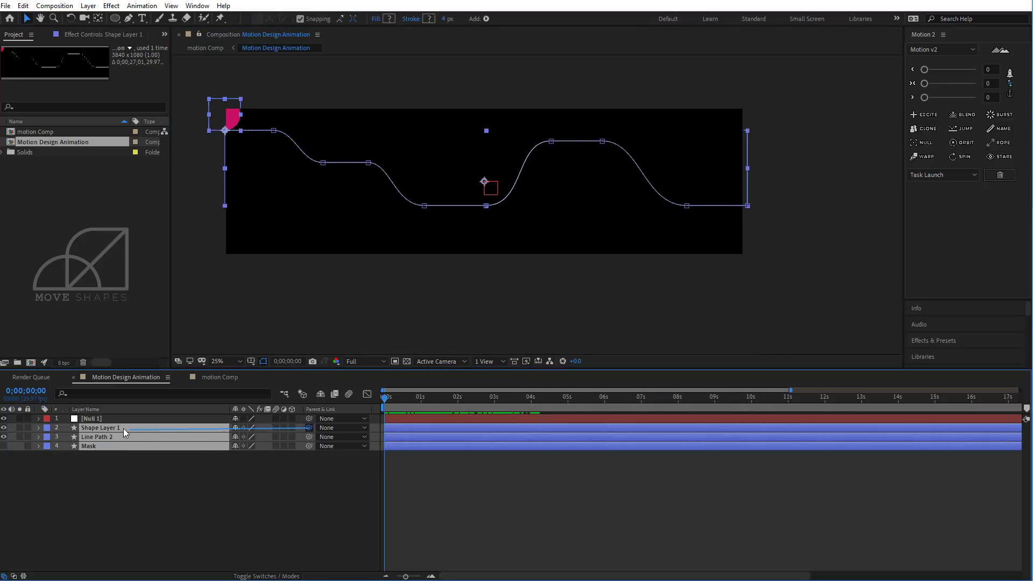
{"action": "left_click_drag", "start_coordinate": [124, 428], "coordinate": [98, 418]}
Move Null 1 straight down until the circle's top edge sits inside the composition frame
{"action": "left_click", "coordinate": [98, 418]}
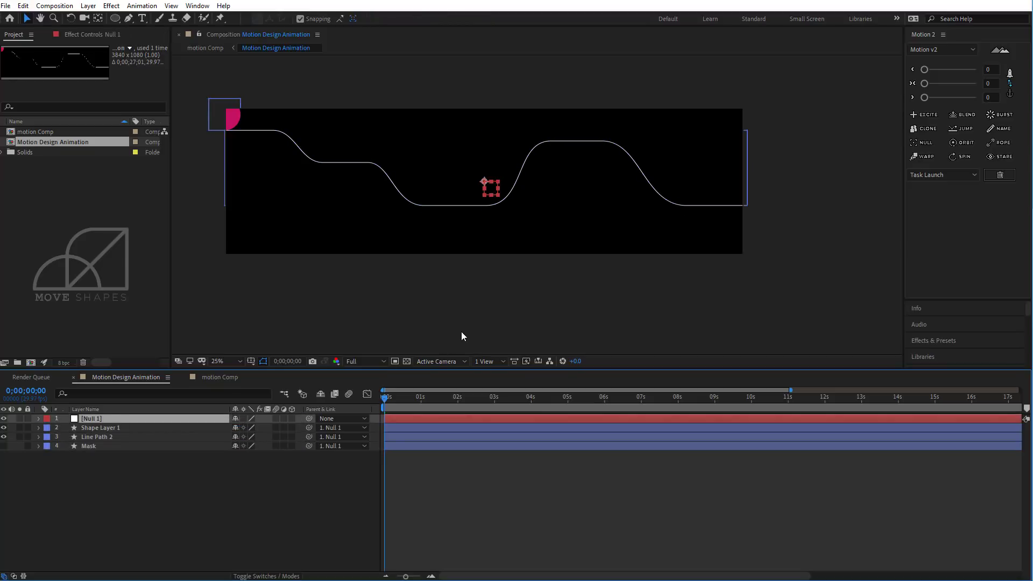
{"action": "key", "text": "shift+Down"}
{"action": "key", "text": "shift+Down"}
{"action": "key", "text": "shift+Down"}
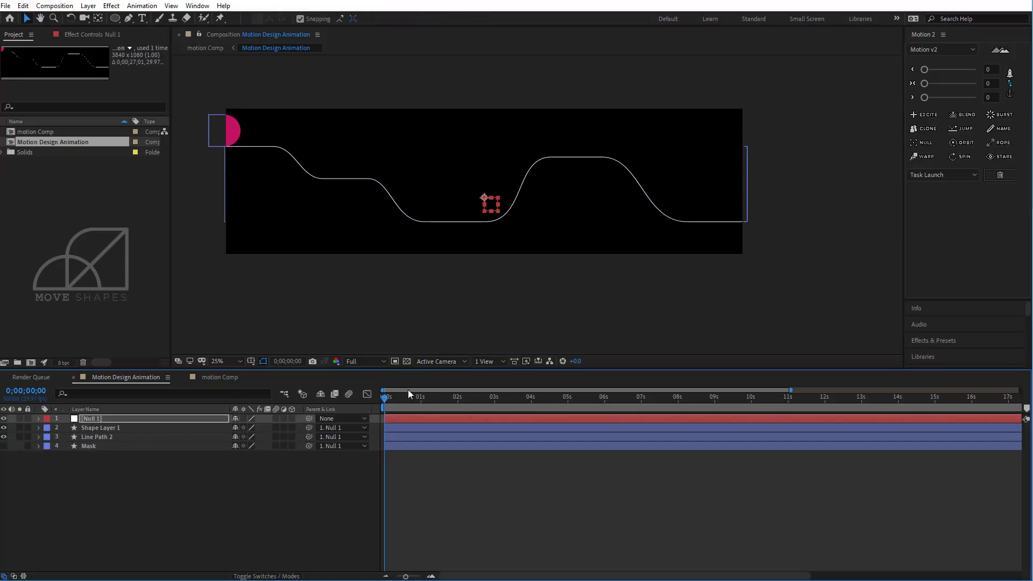
{"action": "left_click", "coordinate": [408, 483]}
Return to motion Comp and scrub the start of the circle's animation to 0;00;00;14
{"action": "left_click", "coordinate": [105, 428]}
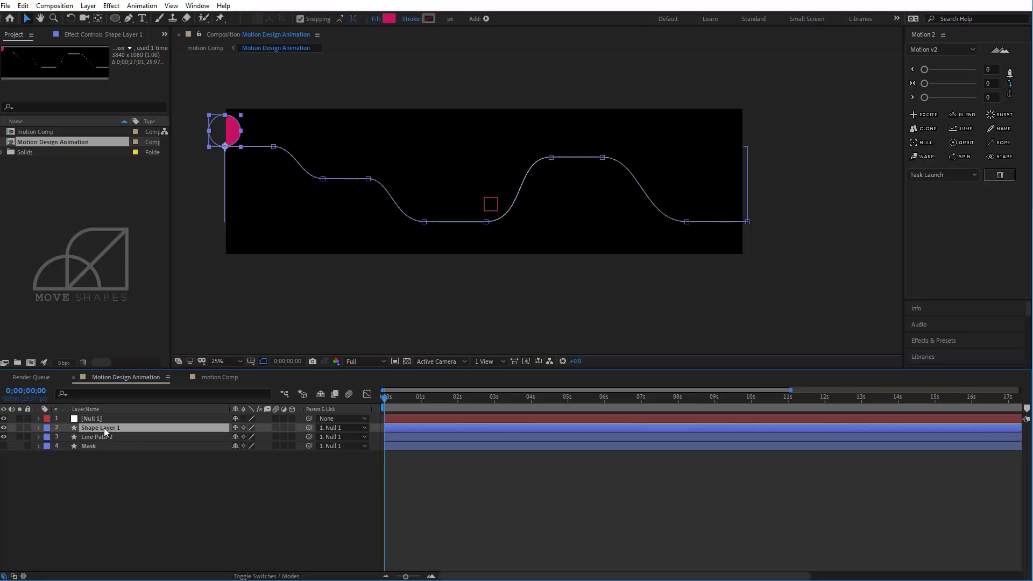
{"action": "left_click", "coordinate": [107, 461]}
{"action": "left_click", "coordinate": [218, 377]}
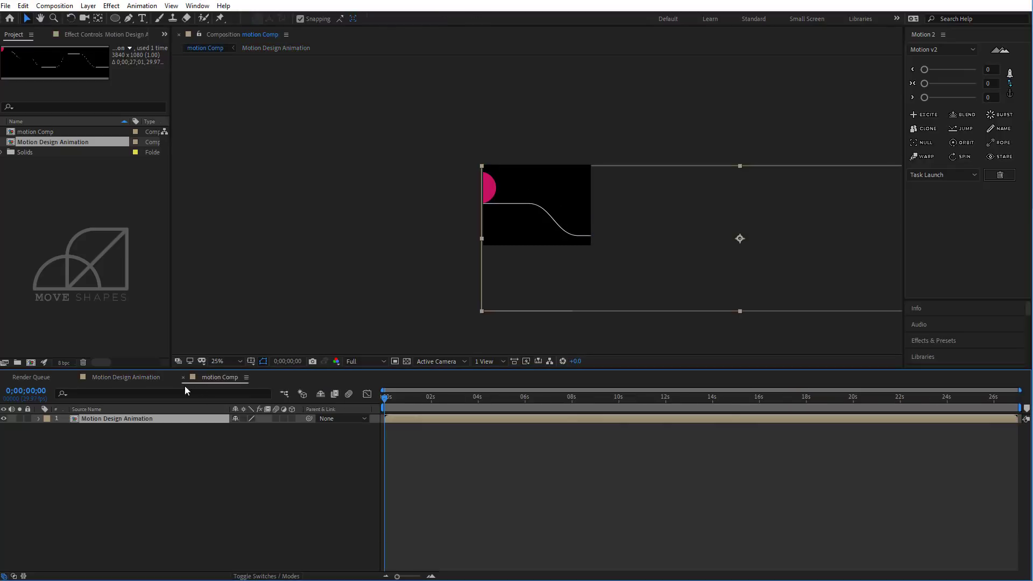
{"action": "mouse_move", "coordinate": [389, 399]}
{"action": "left_mouse_down"}
{"action": "mouse_move", "coordinate": [407, 402]}
{"action": "mouse_move", "coordinate": [382, 401]}
{"action": "mouse_move", "coordinate": [395, 406]}
{"action": "left_mouse_up"}
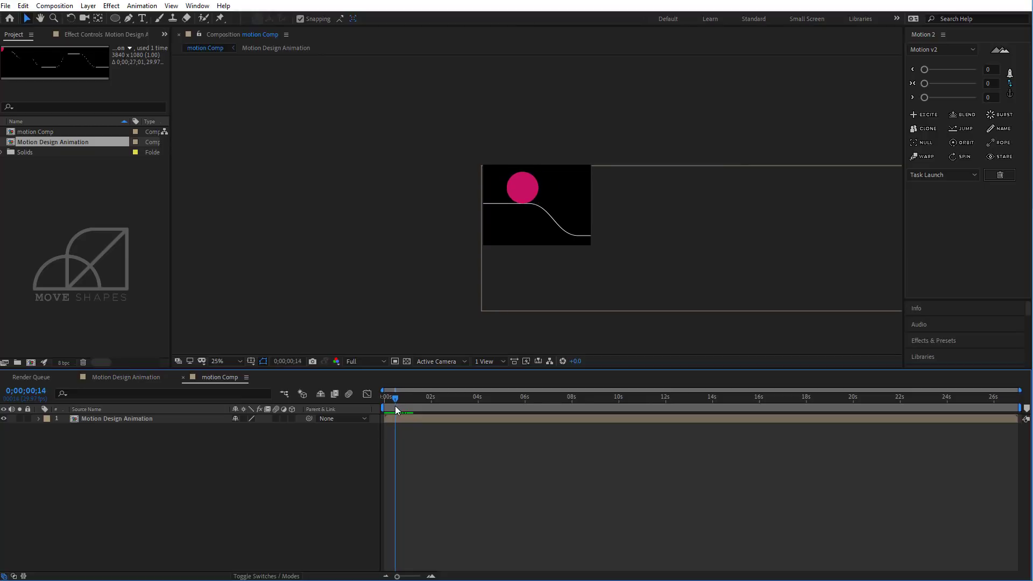
Set the scale of the Motion Design Animation layer to 90%
{"action": "left_click", "coordinate": [395, 415]}
{"action": "key", "text": "s"}
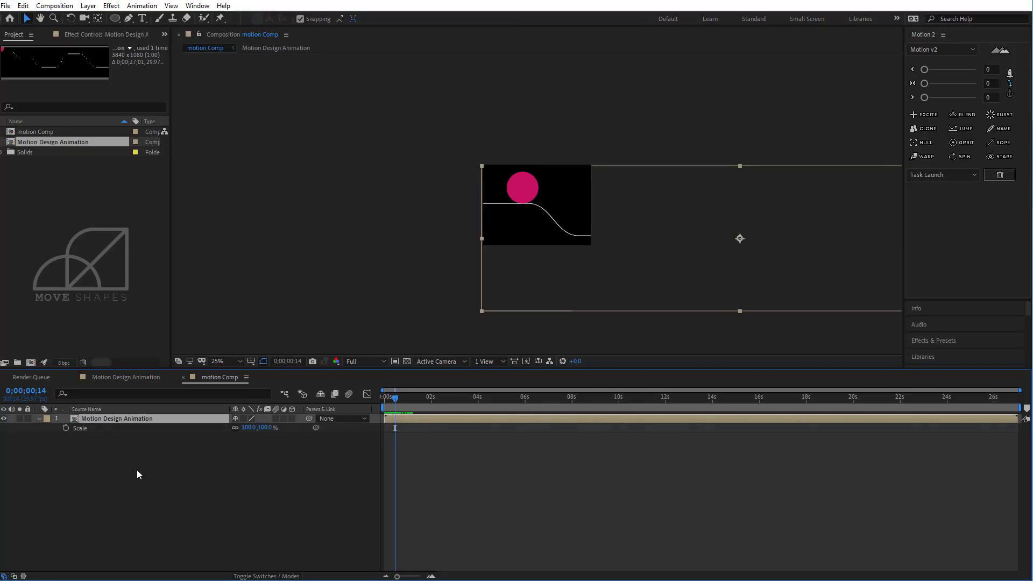
{"action": "left_click", "coordinate": [262, 428]}
{"action": "type", "text": "90"}
{"action": "key", "text": "Return"}
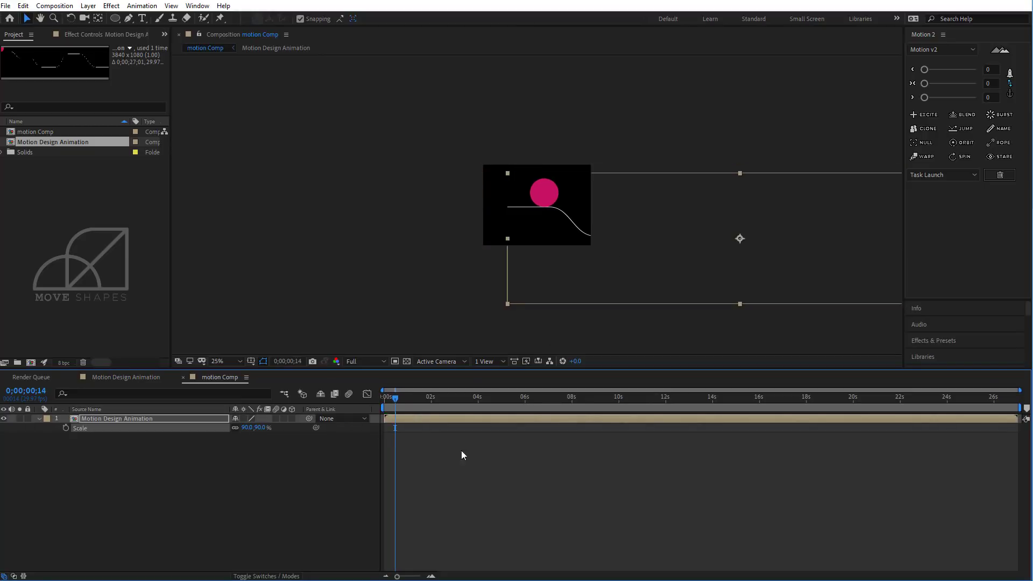
Move the Motion Design Animation layer left and slightly up towards the frame, and reduce its scale to 58%
{"action": "left_click_drag", "start_coordinate": [676, 245], "coordinate": [526, 214]}
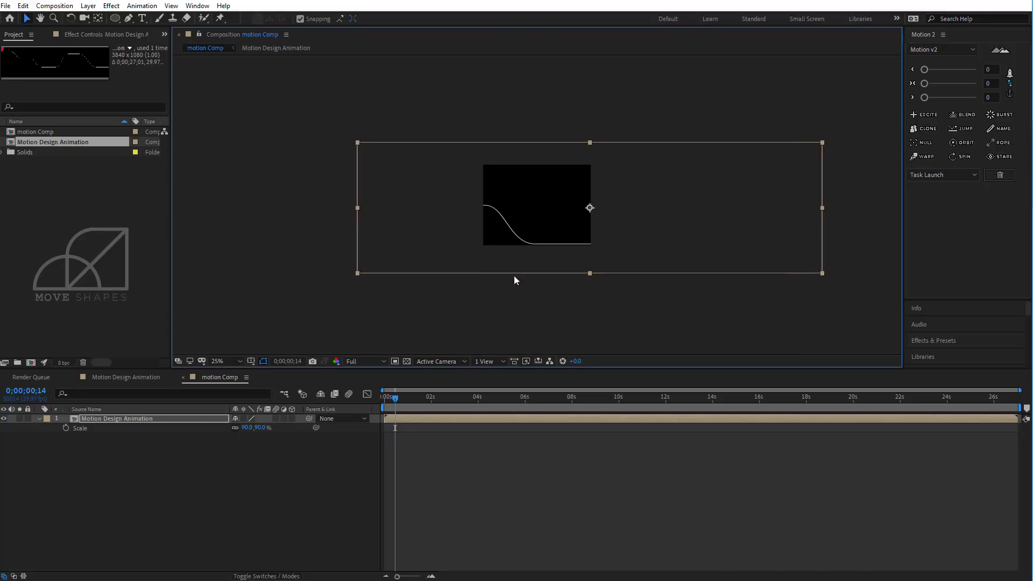
{"action": "left_click", "coordinate": [258, 428]}
{"action": "key", "text": "Down"}
{"action": "key", "text": "Down"}
{"action": "key", "text": "Down"}
{"action": "key", "text": "Down"}
{"action": "key", "text": "Down"}
{"action": "key", "text": "Down"}
{"action": "key", "text": "Down"}
{"action": "key", "text": "Down"}
{"action": "key", "text": "Down"}
{"action": "key", "text": "Down"}
{"action": "key", "text": "Down"}
{"action": "key", "text": "Down"}
{"action": "key", "text": "Down"}
{"action": "key", "text": "Down"}
{"action": "key", "text": "Down"}
{"action": "key", "text": "Down"}
{"action": "key", "text": "Down"}
{"action": "key", "text": "Down"}
{"action": "key", "text": "Down"}
{"action": "key", "text": "Down"}
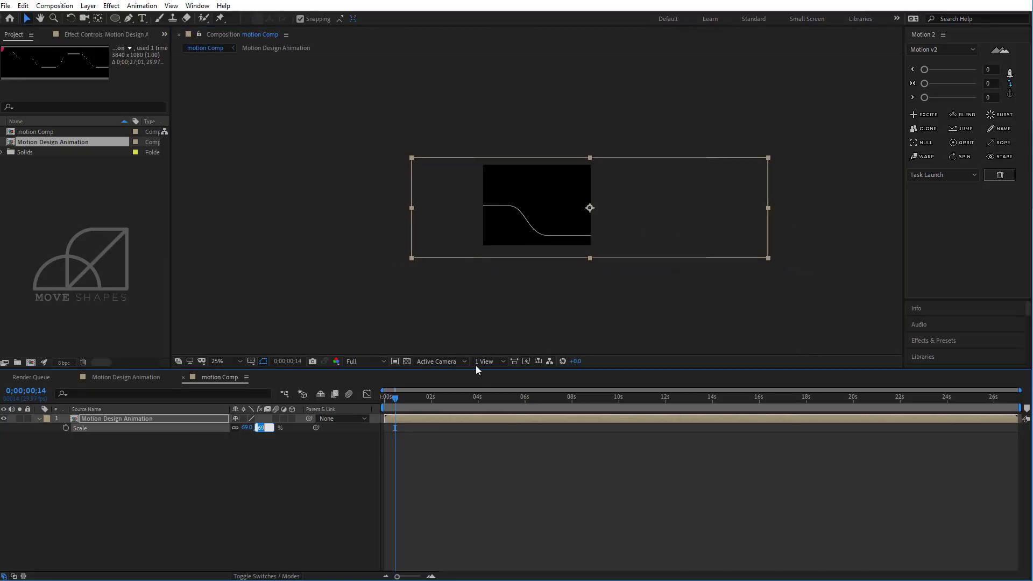
{"action": "key", "text": "Down"}
{"action": "key", "text": "Down"}
{"action": "key", "text": "Down"}
{"action": "scroll", "coordinate": [556, 302], "scroll_direction": "up", "scroll_amount": 1}
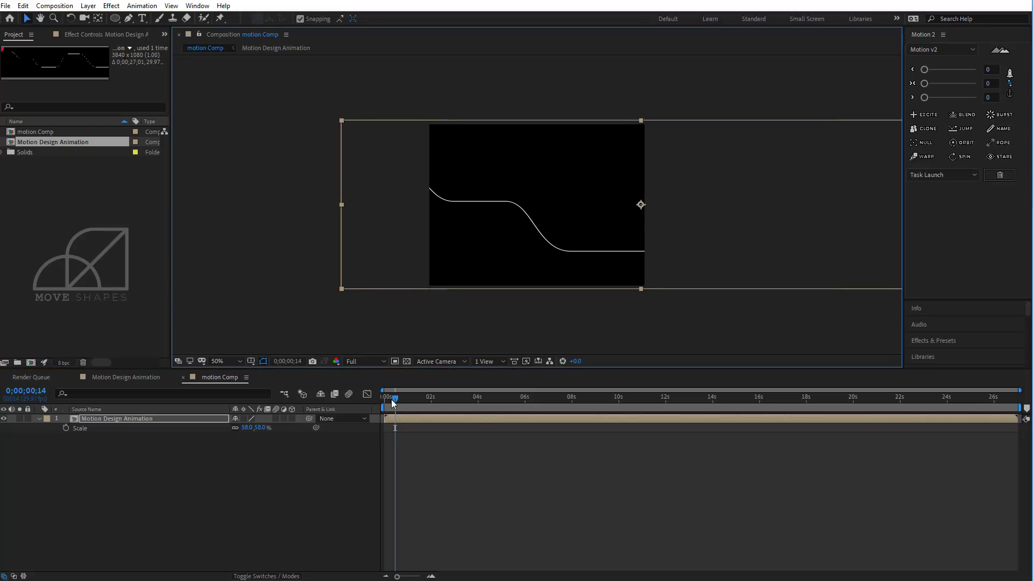
At 0;00;00;00, nudge the Motion Design Animation layer horizontally until the circle sits just outside the frame's left edge
{"action": "left_click_drag", "start_coordinate": [393, 401], "coordinate": [379, 404]}
{"action": "left_click", "coordinate": [400, 418]}
{"action": "key", "text": "shift+Right"}
{"action": "key", "text": "shift+Right"}
{"action": "key", "text": "shift+Right"}
{"action": "key", "text": "shift+Right"}
{"action": "key", "text": "shift+Right"}
{"action": "key", "text": "shift+Right"}
{"action": "key", "text": "shift+Right"}
{"action": "key", "text": "shift+Right"}
{"action": "key", "text": "shift+Right"}
{"action": "key", "text": "shift+Right"}
{"action": "key", "text": "shift+Right"}
{"action": "key", "text": "shift+Right"}
{"action": "key", "text": "shift+Right"}
{"action": "key", "text": "shift+Right"}
{"action": "key", "text": "shift+Right"}
{"action": "key", "text": "shift+Right"}
{"action": "key", "text": "shift+Right"}
{"action": "key", "text": "shift+Right"}
{"action": "key", "text": "shift+Right"}
{"action": "key", "text": "shift+Right"}
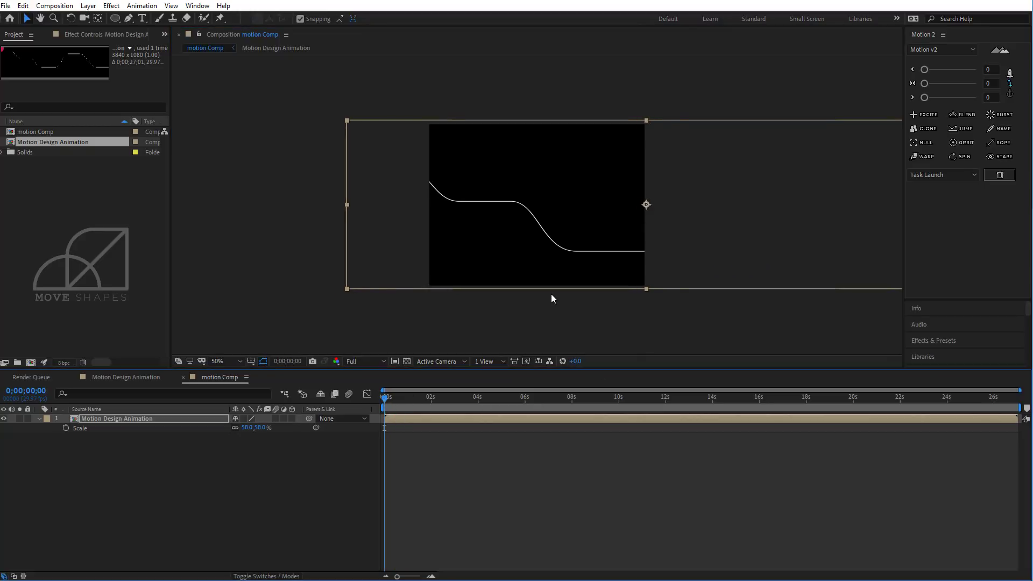
{"action": "key", "text": "shift+Left"}
{"action": "key", "text": "shift+Left"}
{"action": "key", "text": "shift+Left"}
{"action": "key", "text": "shift+Left"}
{"action": "key", "text": "shift+Left"}
{"action": "key", "text": "shift+Left"}
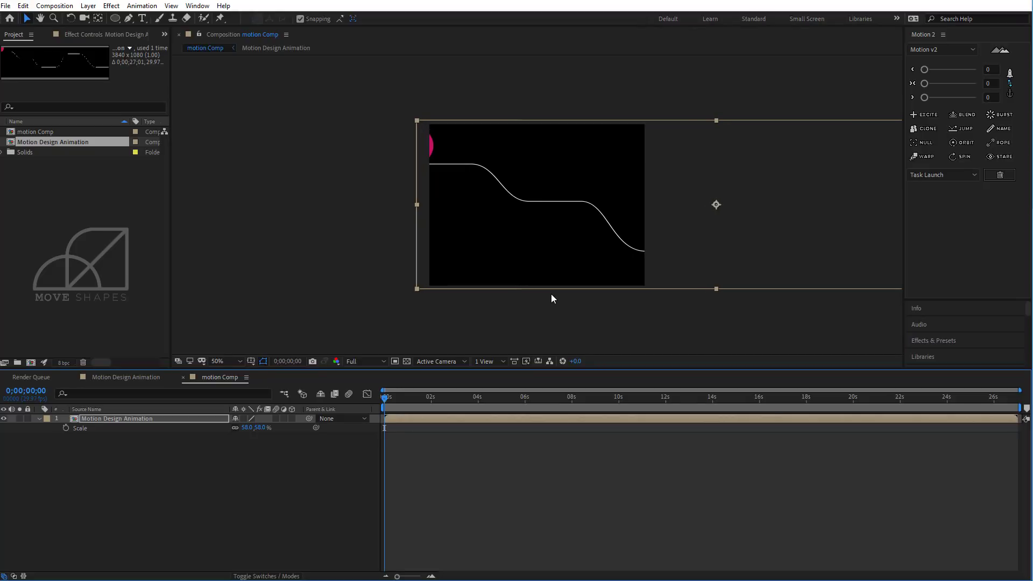
{"action": "left_click", "coordinate": [483, 476]}
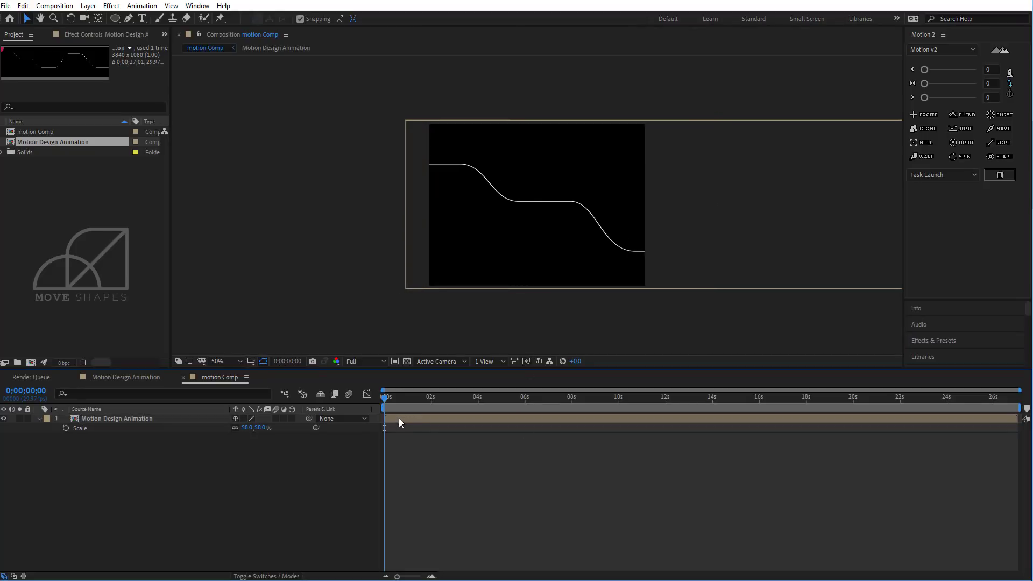
Keyframe the layer's position at 0;00;00;00, and set its X position to -95 at 0;00;04;01
{"action": "left_click", "coordinate": [399, 418]}
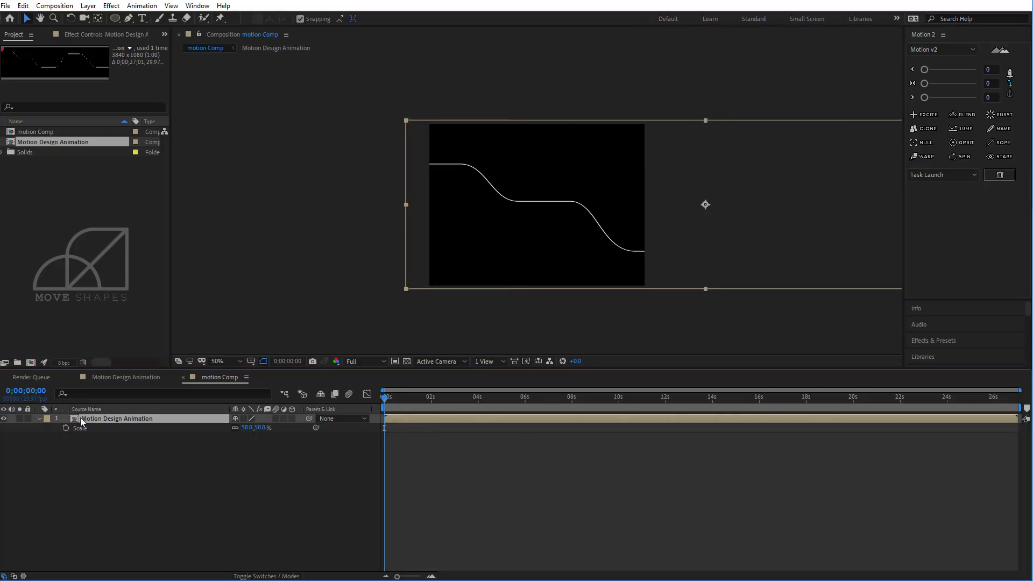
{"action": "key", "text": "p"}
{"action": "left_click", "coordinate": [65, 428]}
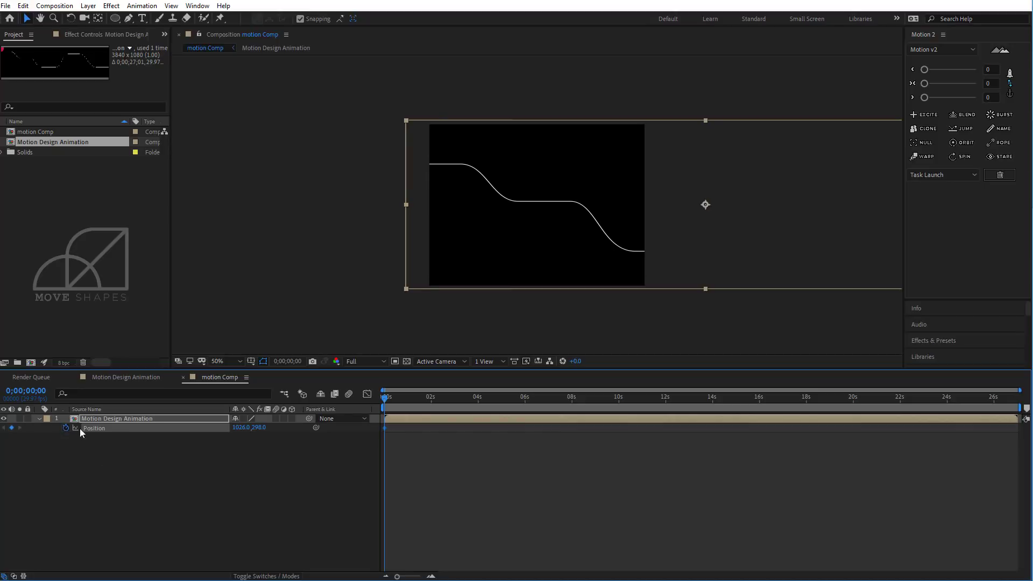
{"action": "left_click_drag", "start_coordinate": [385, 399], "coordinate": [480, 403]}
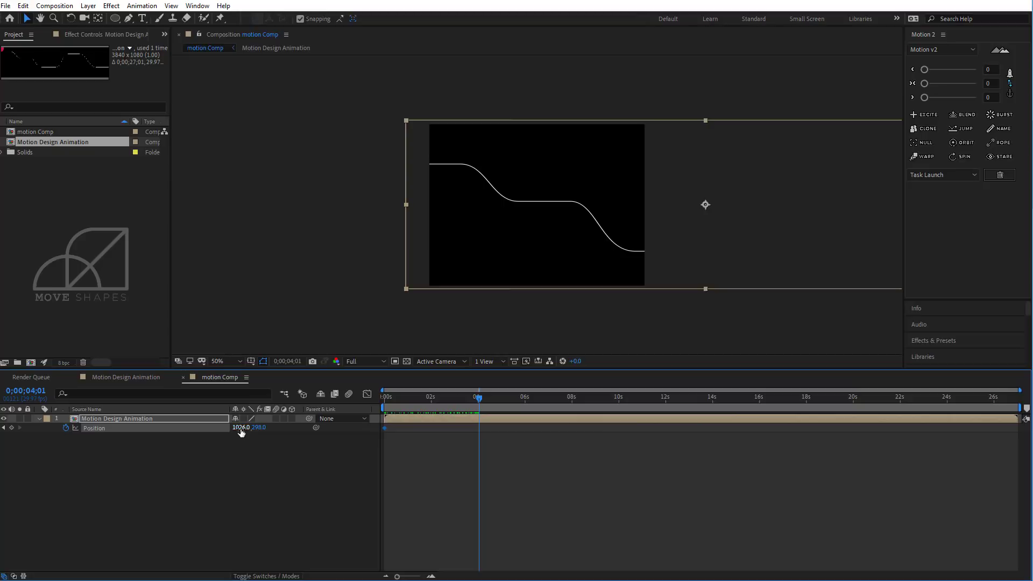
{"action": "left_click_drag", "start_coordinate": [241, 428], "coordinate": [13, 464]}
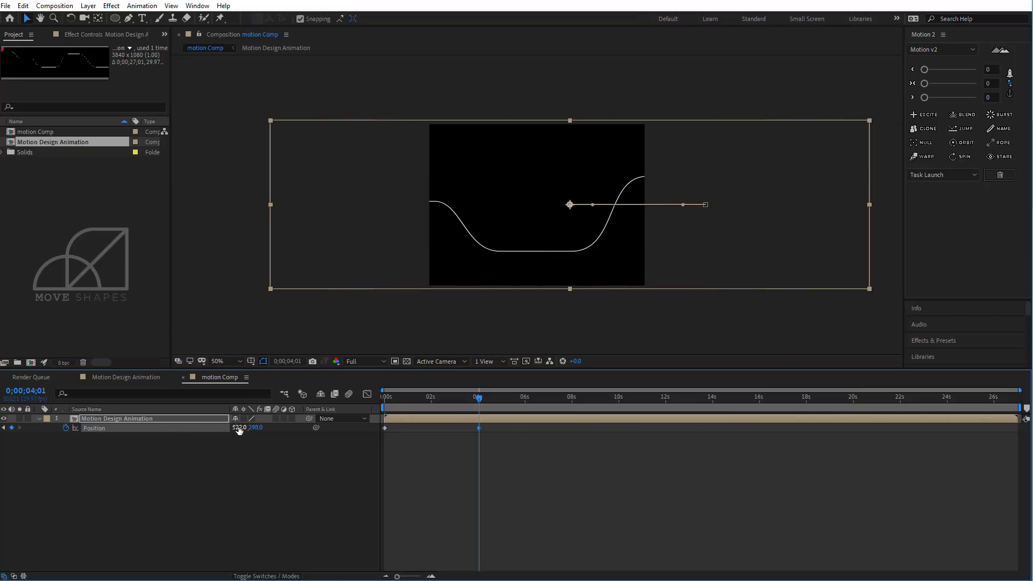
{"action": "left_click_drag", "start_coordinate": [239, 428], "coordinate": [2, 457]}
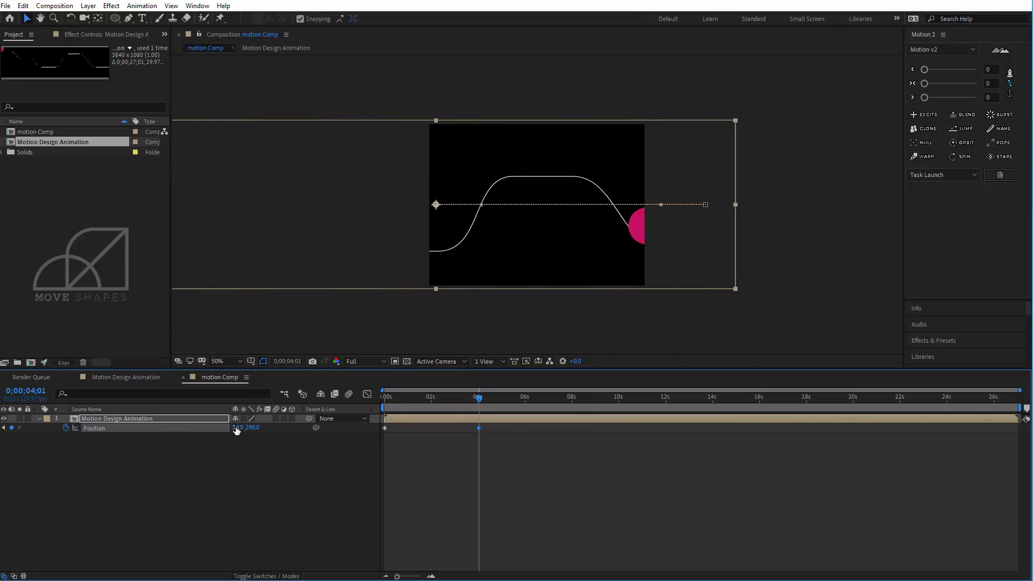
{"action": "left_click_drag", "start_coordinate": [237, 428], "coordinate": [200, 457]}
{"action": "left_click", "coordinate": [478, 458]}
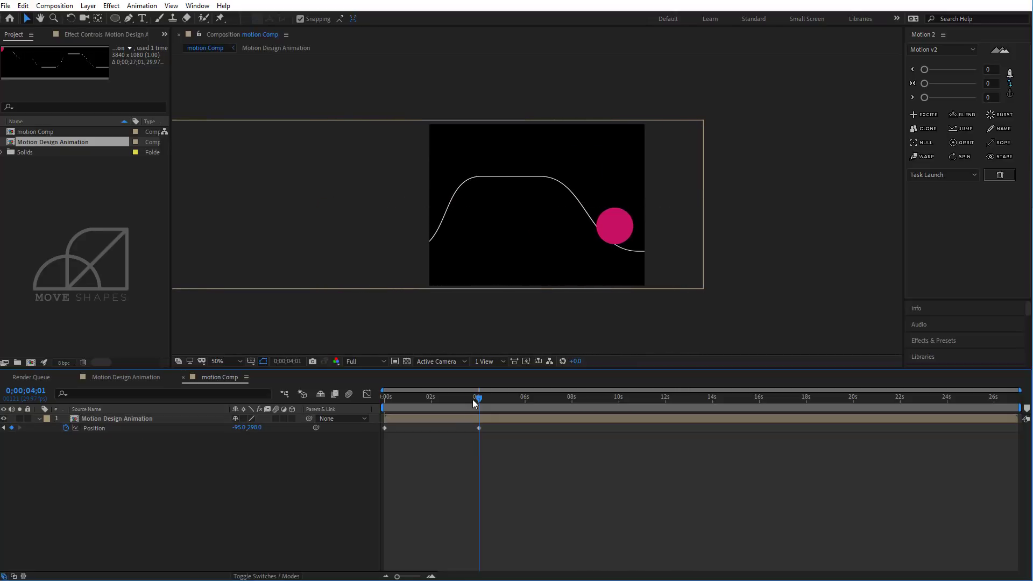
Shift the second position keyframe to about four and a half seconds and preview the movement from the start
{"action": "left_click_drag", "start_coordinate": [472, 399], "coordinate": [373, 408]}
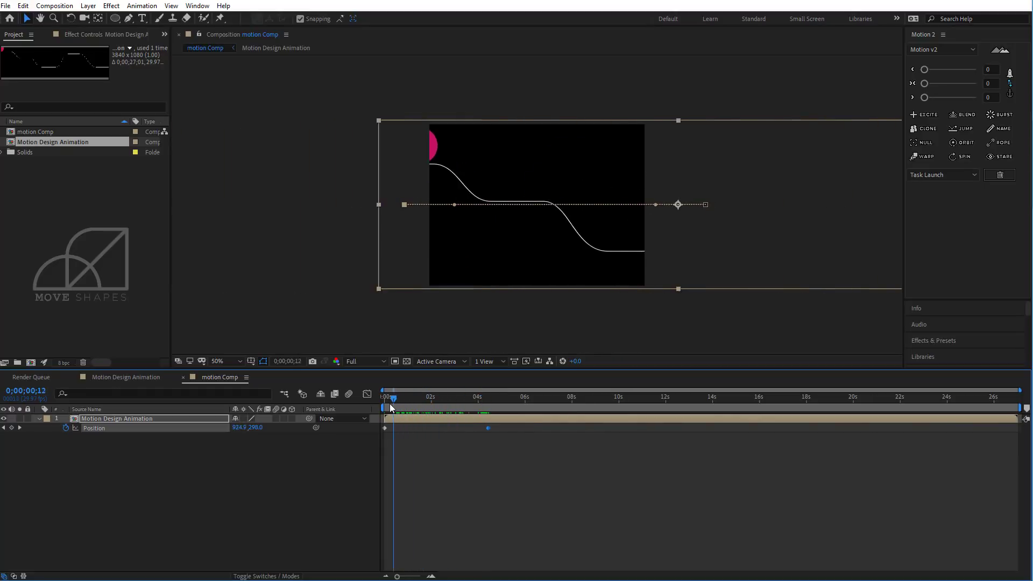
{"action": "left_click", "coordinate": [397, 461]}
{"action": "key", "text": "space"}
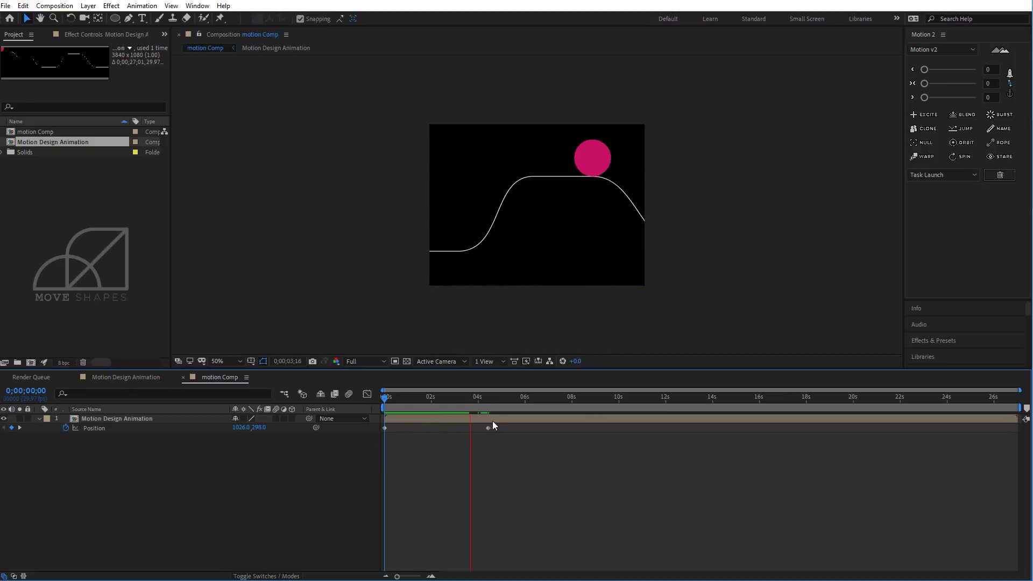
{"action": "left_click", "coordinate": [477, 398]}
Apply Easy Ease to both position keyframes of the Motion Design Animation layer and preview the eased movement
{"action": "left_click_drag", "start_coordinate": [499, 425], "coordinate": [383, 428]}
{"action": "right_click", "coordinate": [385, 428]}
{"action": "mouse_move", "coordinate": [450, 565]}
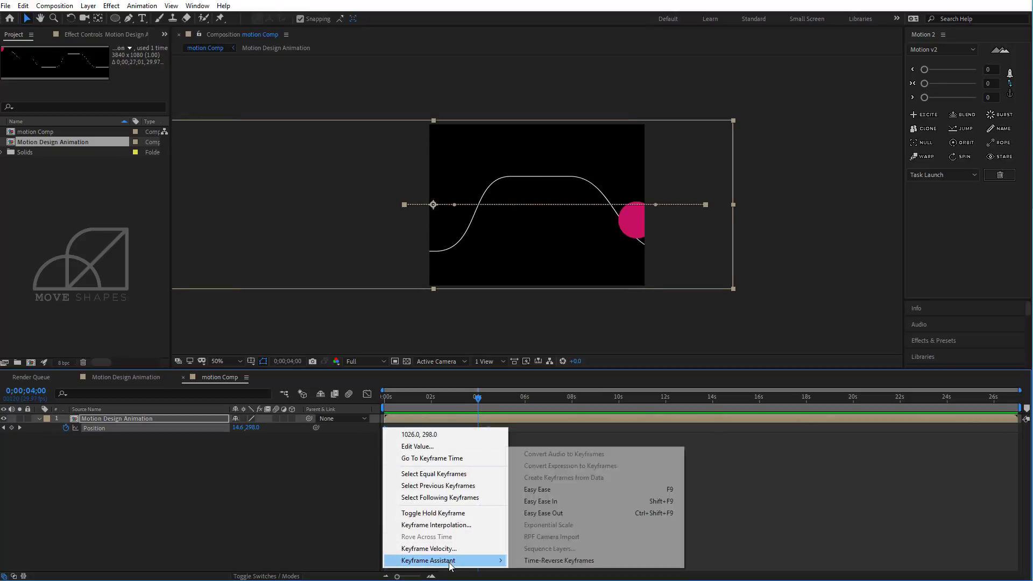
{"action": "left_click", "coordinate": [643, 490]}
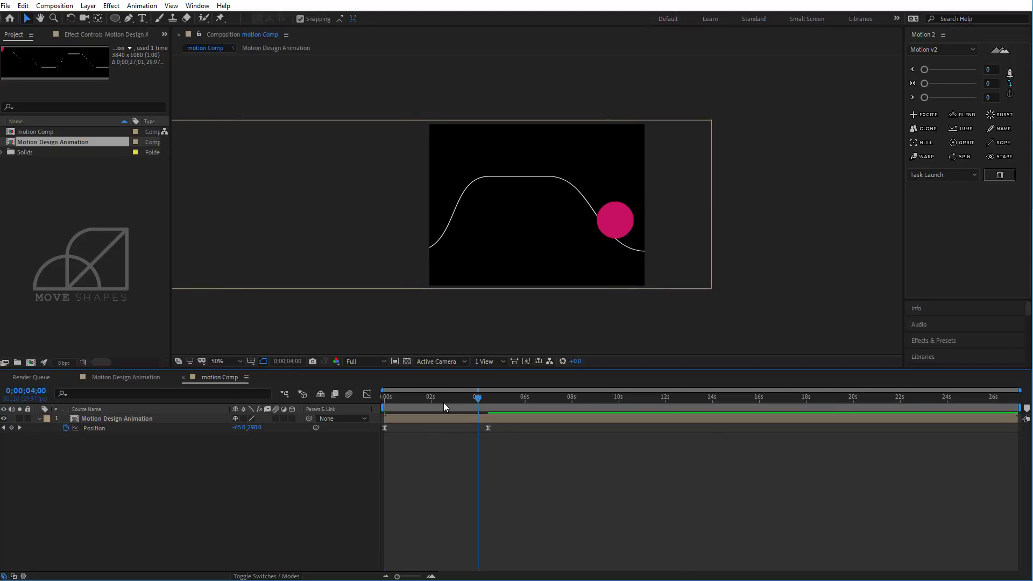
{"action": "left_click", "coordinate": [385, 406]}
{"action": "key", "text": "space"}
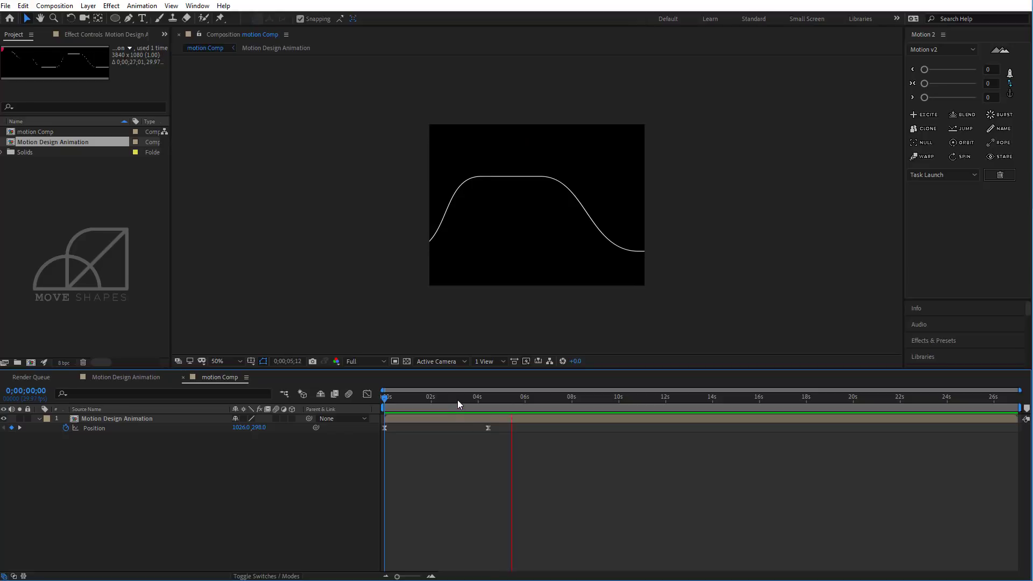
{"action": "left_click_drag", "start_coordinate": [457, 404], "coordinate": [374, 430]}
{"action": "key", "text": "space"}
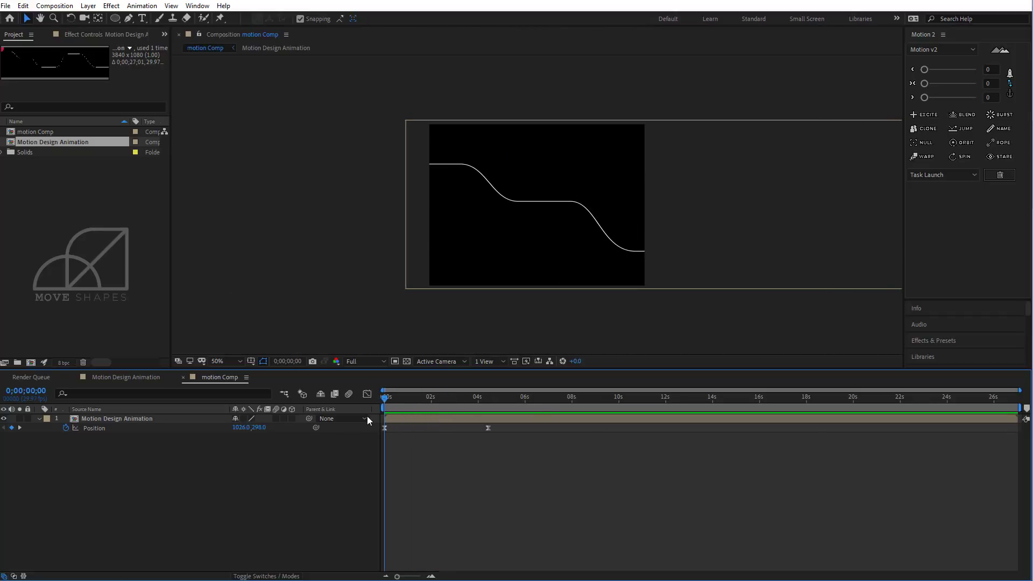
{"action": "left_click", "coordinate": [409, 414]}
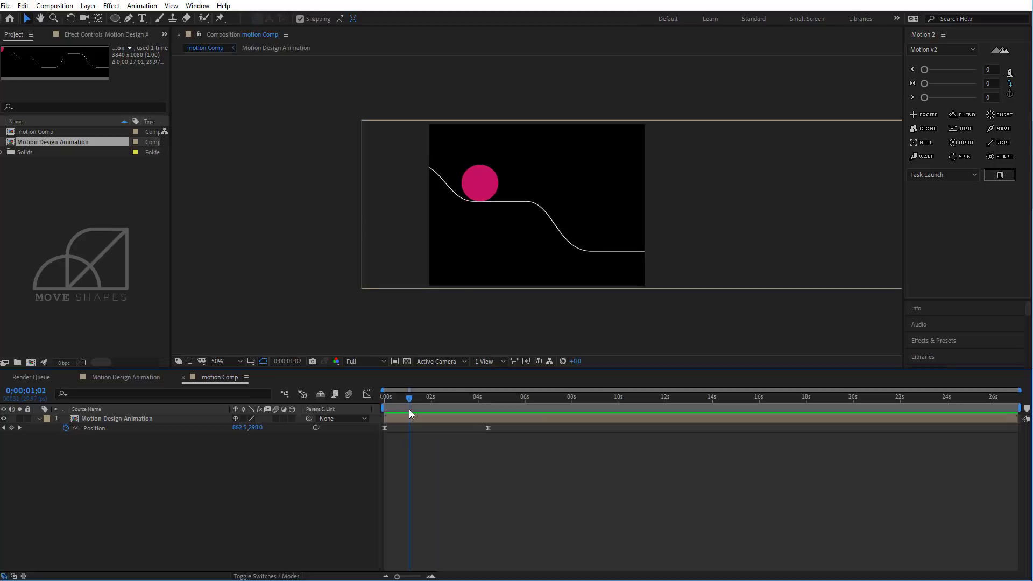
Collapse the Motion Design Animation layer's properties and add an 800 x 600 px magenta solid named Grid to motion Comp
{"action": "left_click", "coordinate": [38, 419]}
{"action": "left_click", "coordinate": [112, 421]}
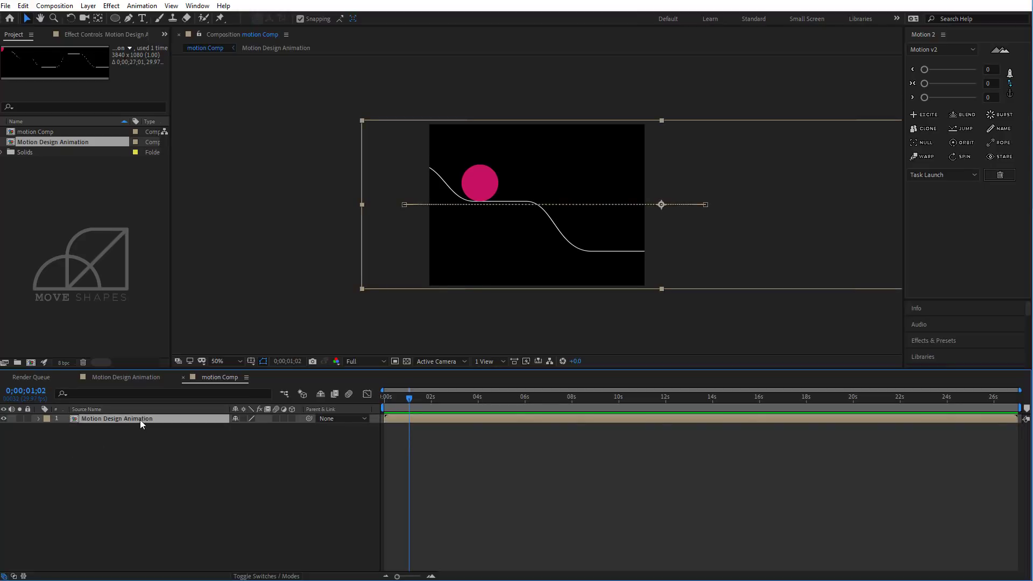
{"action": "left_click", "coordinate": [146, 480]}
{"action": "right_click", "coordinate": [625, 340]}
{"action": "mouse_move", "coordinate": [649, 345]}
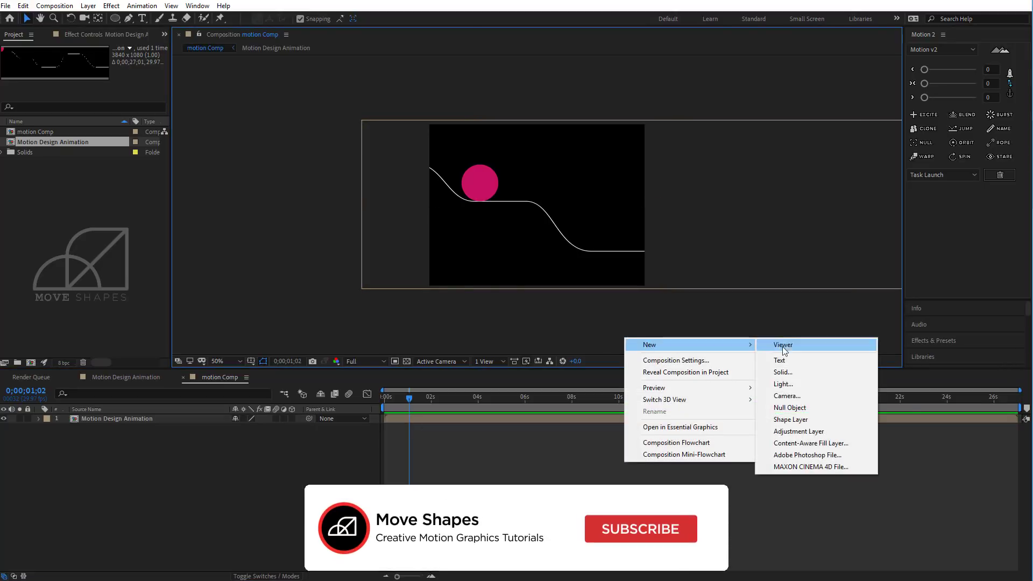
{"action": "left_click", "coordinate": [803, 370]}
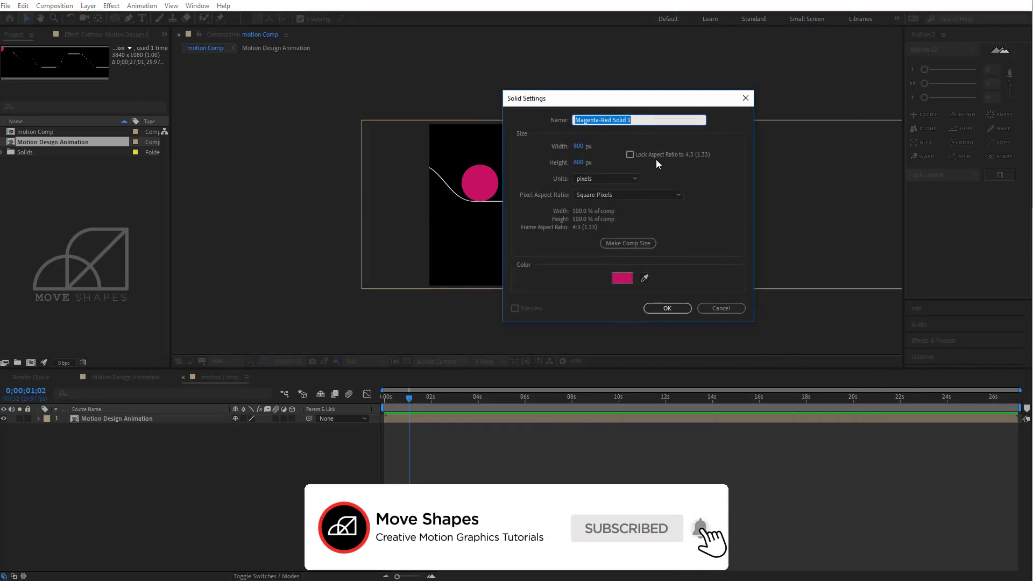
{"action": "type", "text": "Grid"}
{"action": "key", "text": "Return"}
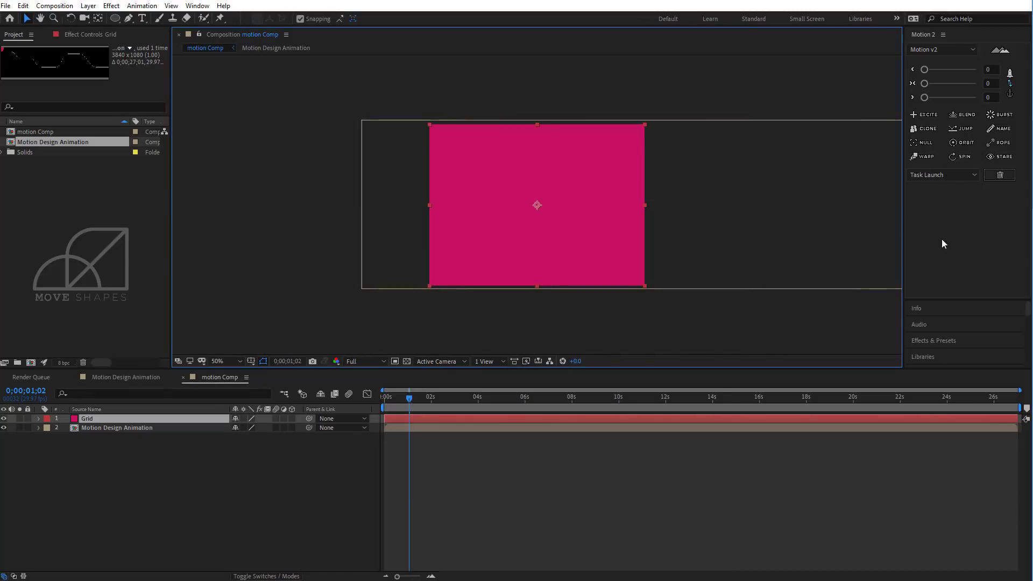
Find the Grid effect under Generate and apply it to the Grid solid
{"action": "left_click_drag", "start_coordinate": [932, 300], "coordinate": [931, 191]}
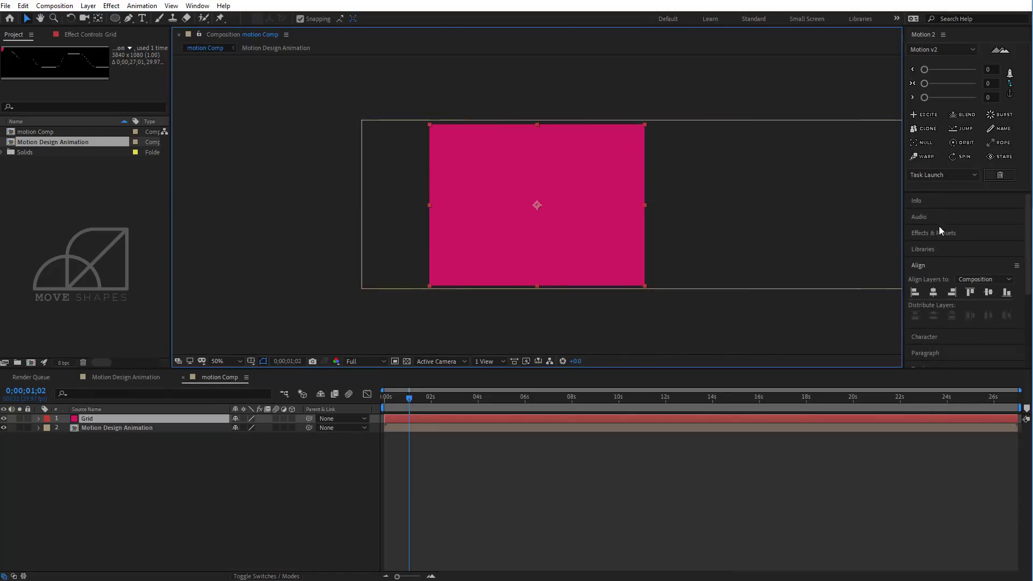
{"action": "left_click", "coordinate": [939, 232]}
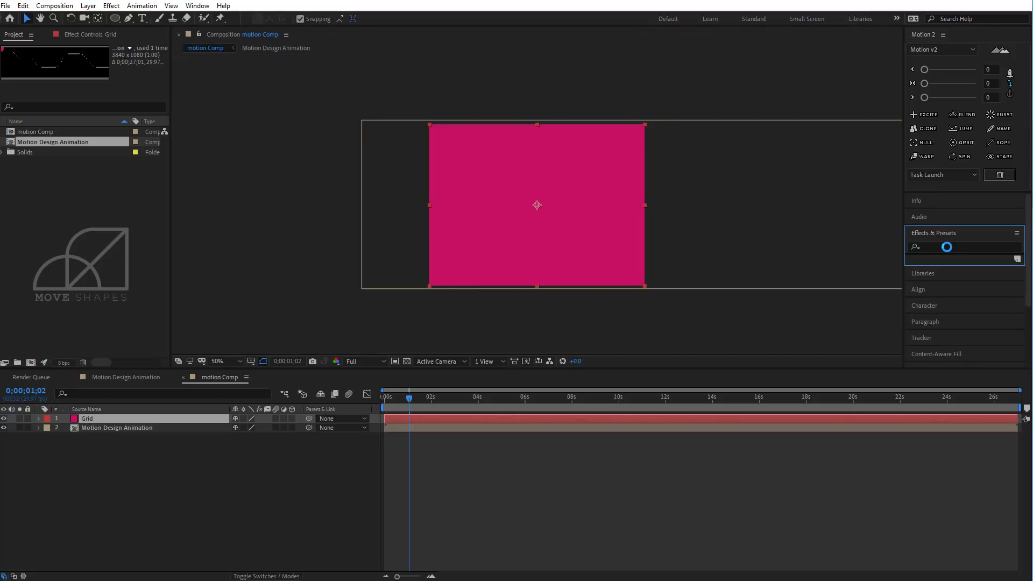
{"action": "left_click", "coordinate": [947, 247]}
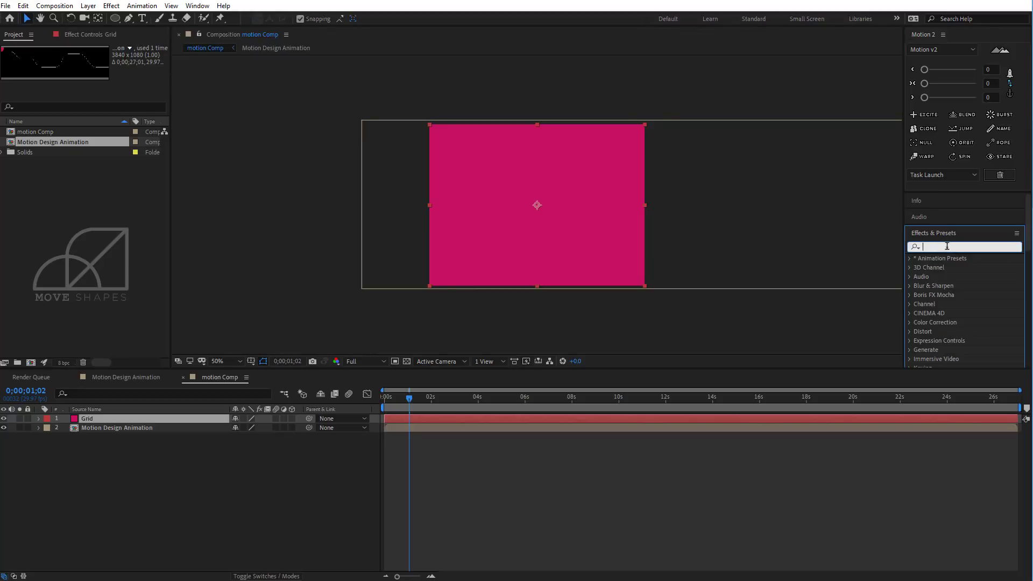
{"action": "type", "text": "grid"}
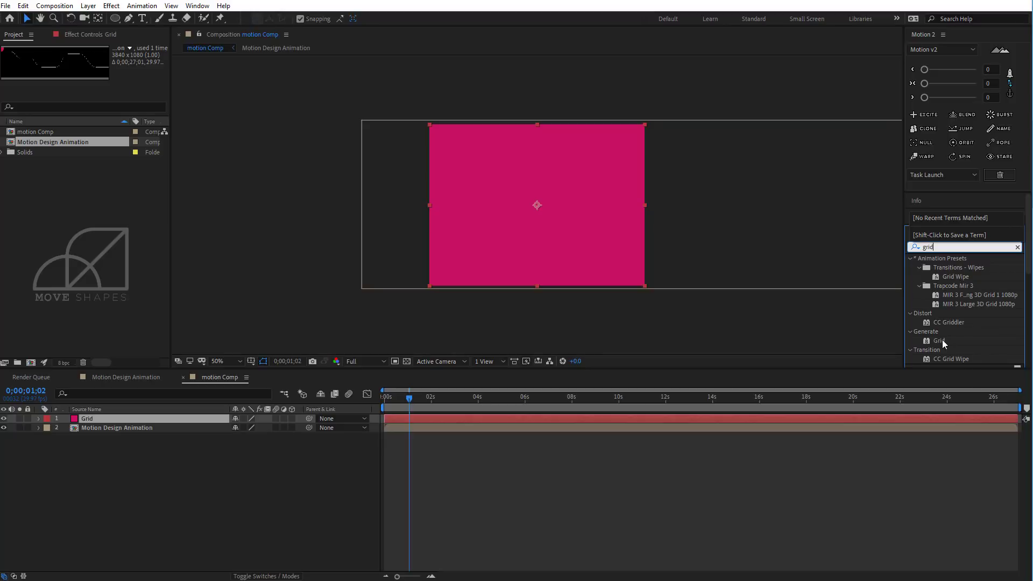
{"action": "left_click_drag", "start_coordinate": [942, 340], "coordinate": [461, 424]}
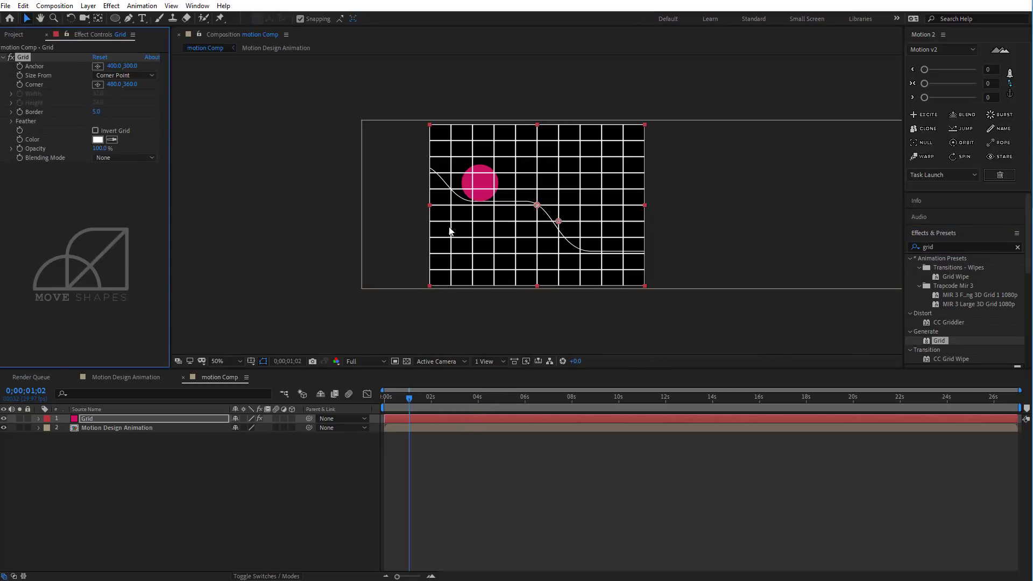
Set the Grid effect's Border to 4
{"action": "key", "text": "slash"}
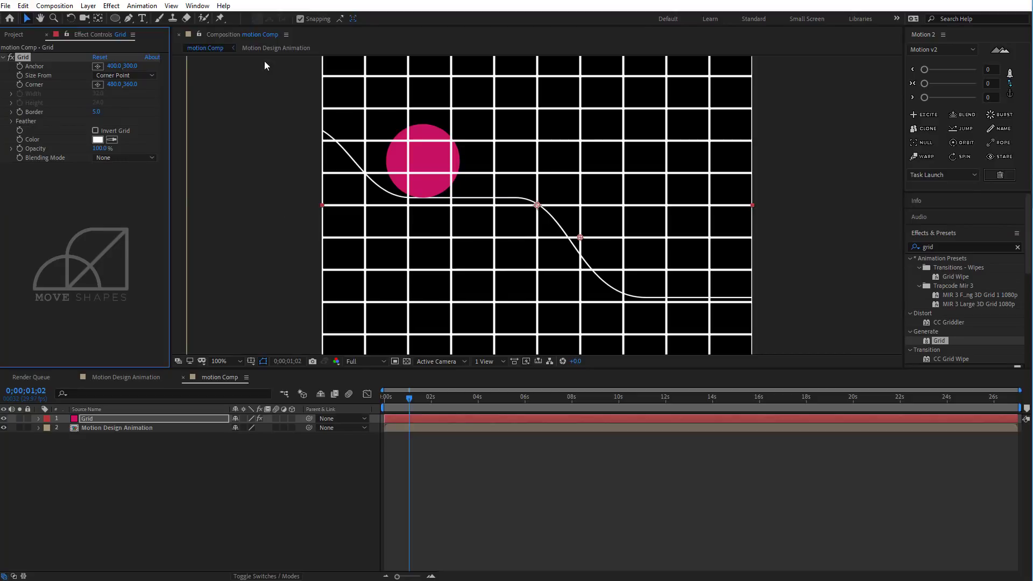
{"action": "left_click", "coordinate": [97, 112]}
{"action": "type", "text": "4"}
{"action": "left_click", "coordinate": [484, 494]}
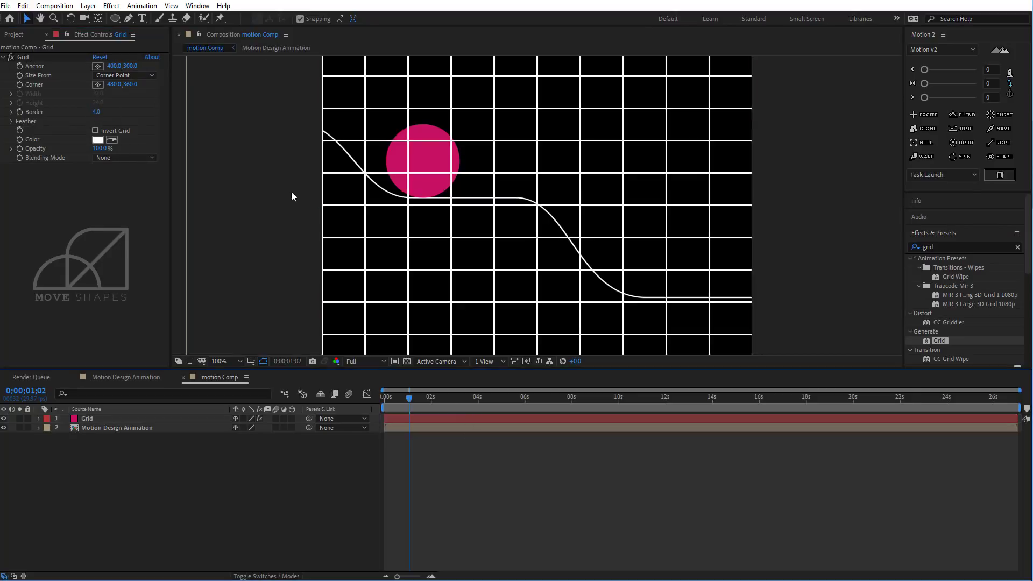
Set the Grid effect's Border to 2
{"action": "left_click", "coordinate": [96, 112]}
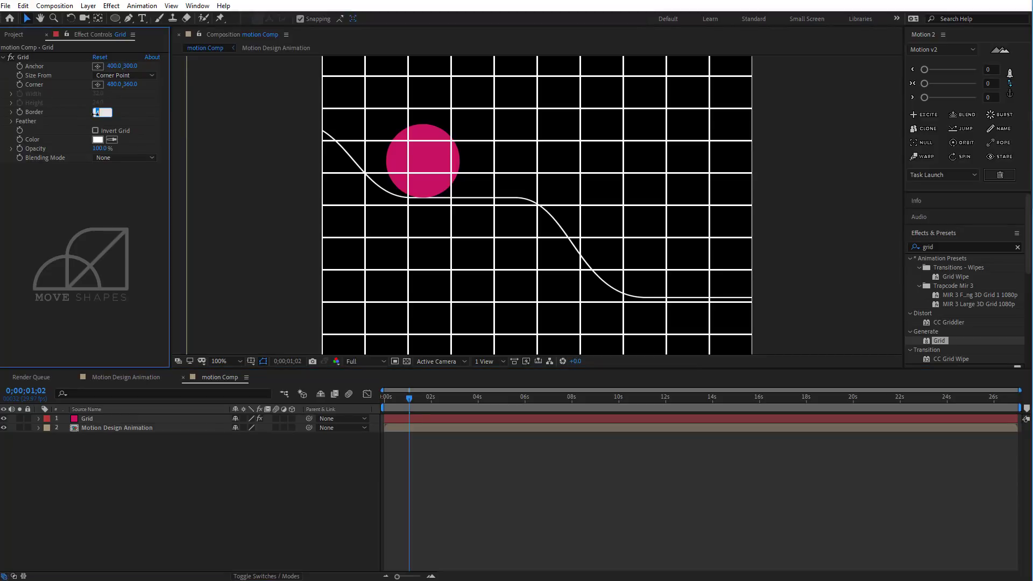
{"action": "type", "text": "2"}
{"action": "left_click", "coordinate": [561, 535]}
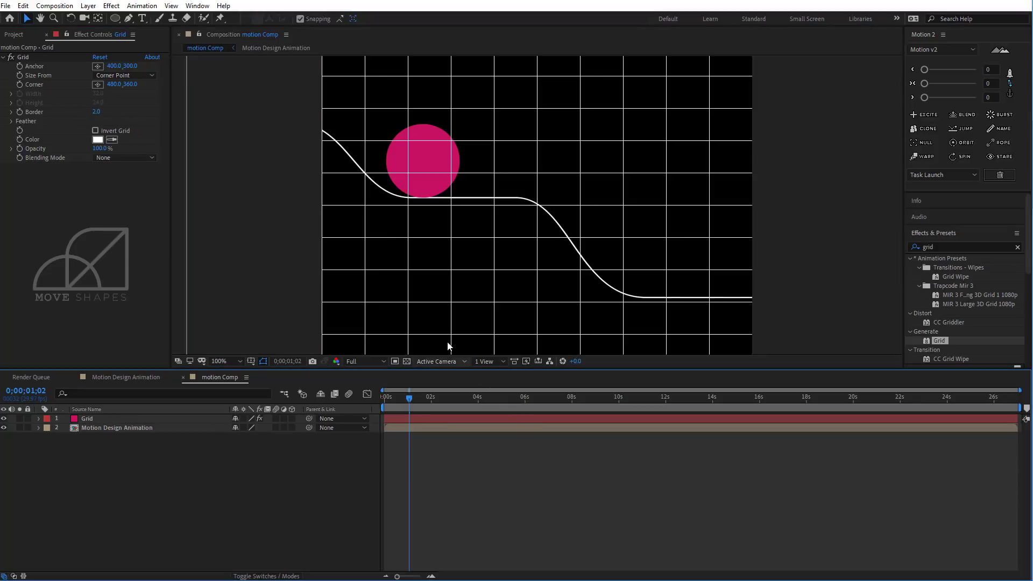
{"action": "left_click", "coordinate": [286, 222]}
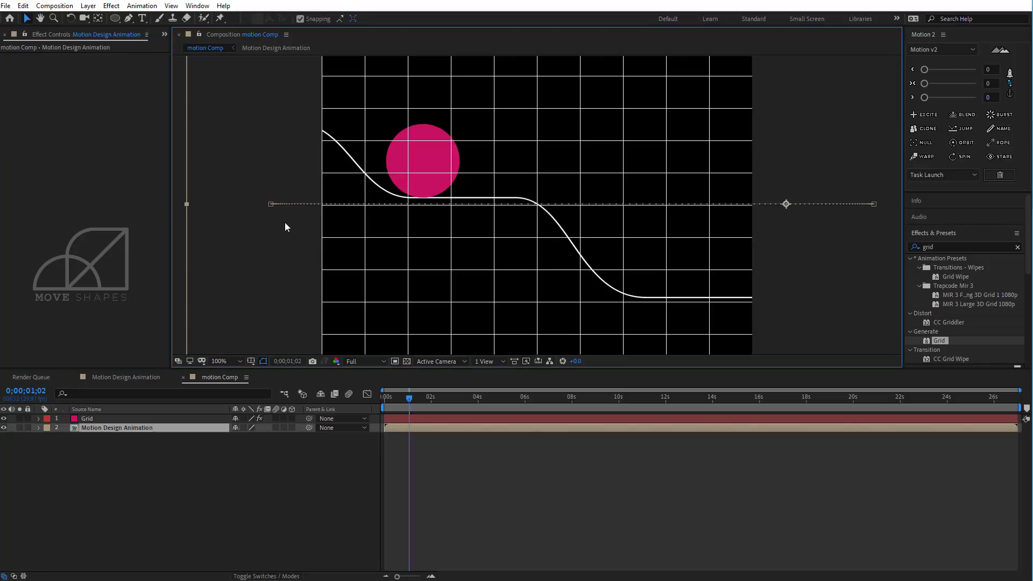
Select the Grid layer and set its Grid effect's Corner to 460, 360
{"action": "left_click", "coordinate": [404, 441]}
{"action": "left_click", "coordinate": [412, 420]}
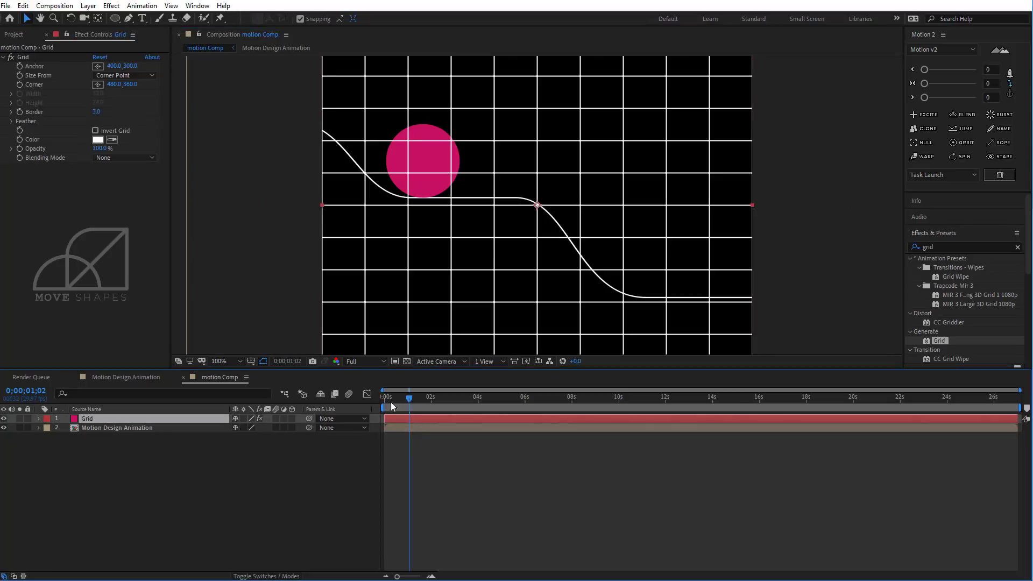
{"action": "left_click_drag", "start_coordinate": [111, 84], "coordinate": [102, 85]}
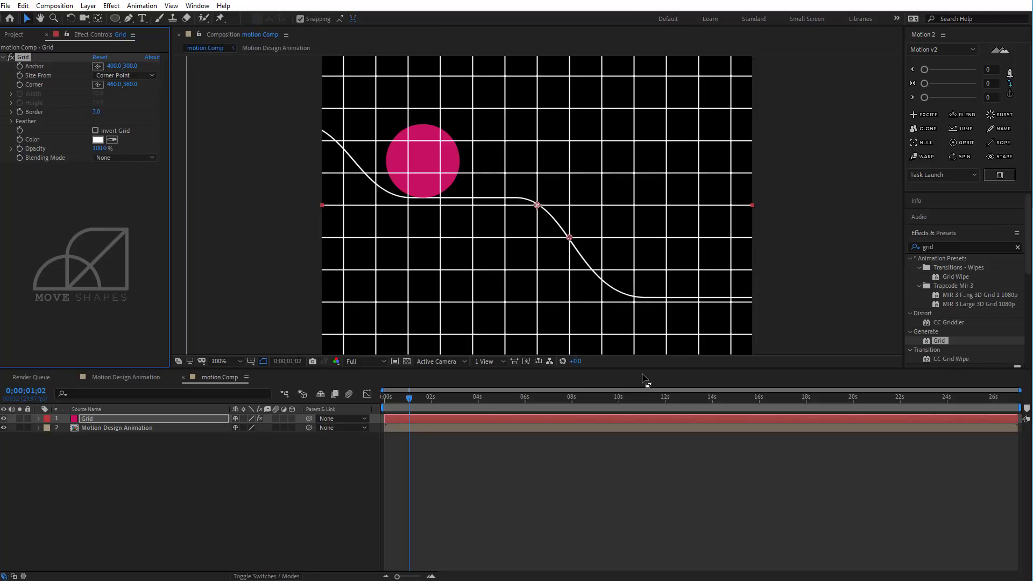
Move the Grid layer beneath the Motion Design Animation layer in motion Comp
{"action": "left_click", "coordinate": [476, 515]}
{"action": "left_click_drag", "start_coordinate": [86, 420], "coordinate": [89, 434]}
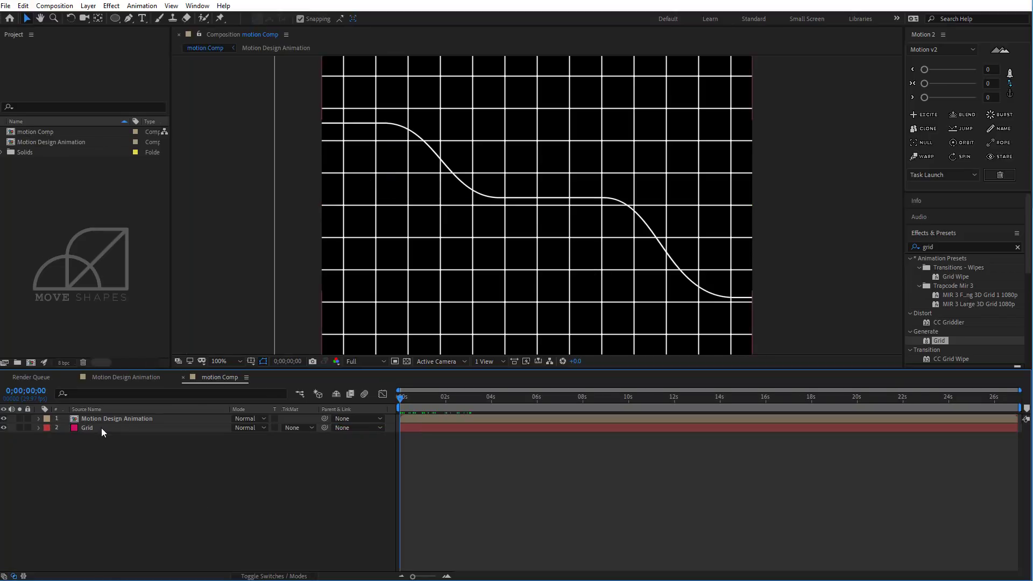
{"action": "left_click", "coordinate": [102, 428]}
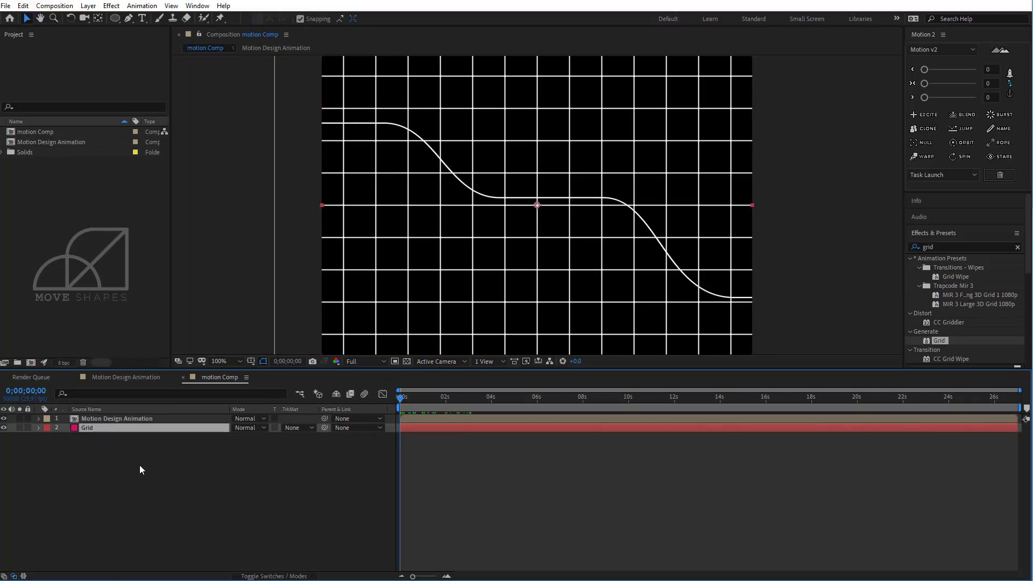
{"action": "left_click", "coordinate": [140, 465]}
Duplicate the Motion Design Animation layer in motion Comp and rename the lower copy Mask
{"action": "left_click", "coordinate": [112, 419]}
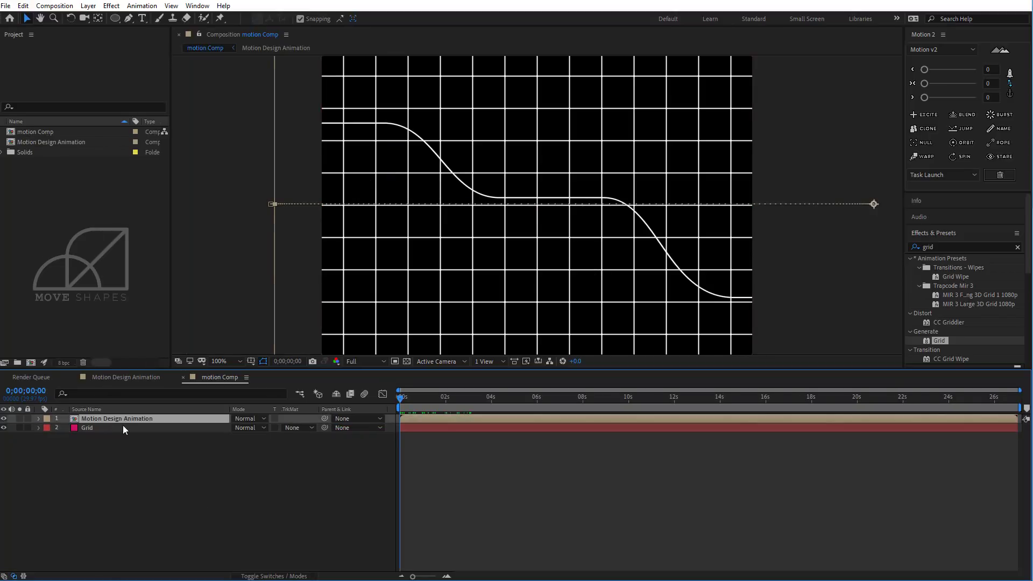
{"action": "key", "text": "ctrl+d"}
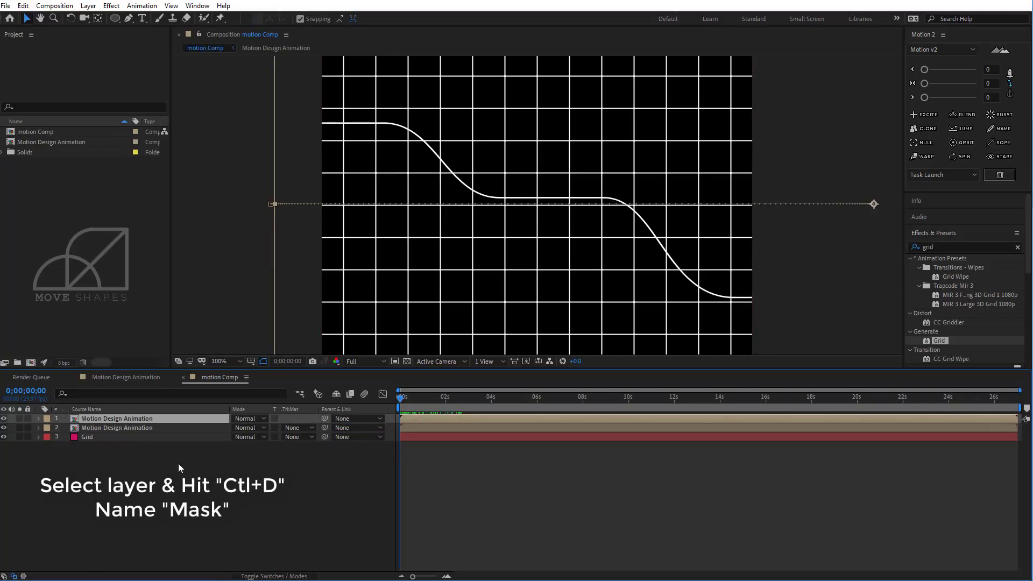
{"action": "left_click", "coordinate": [142, 428]}
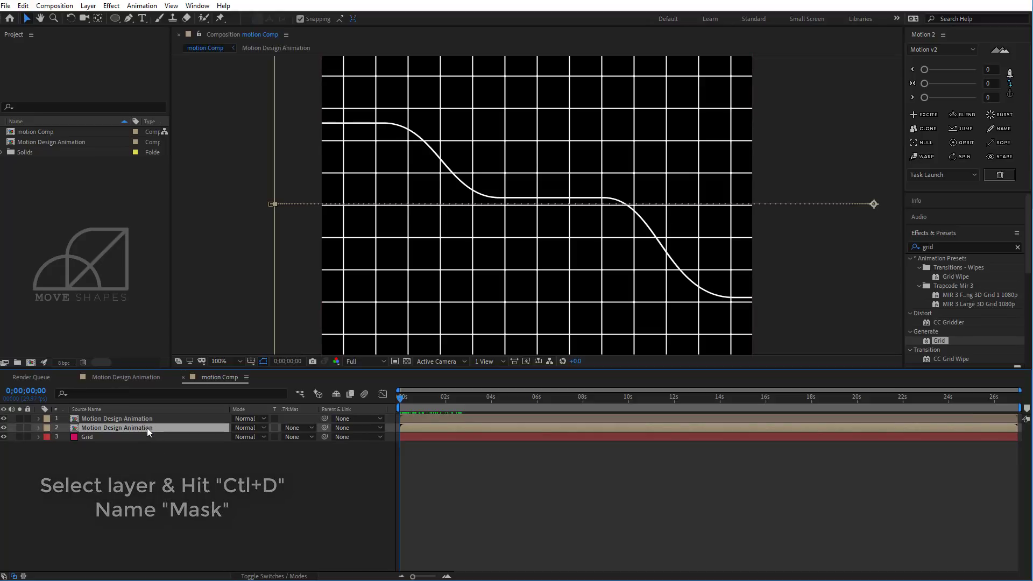
{"action": "key", "text": "Return"}
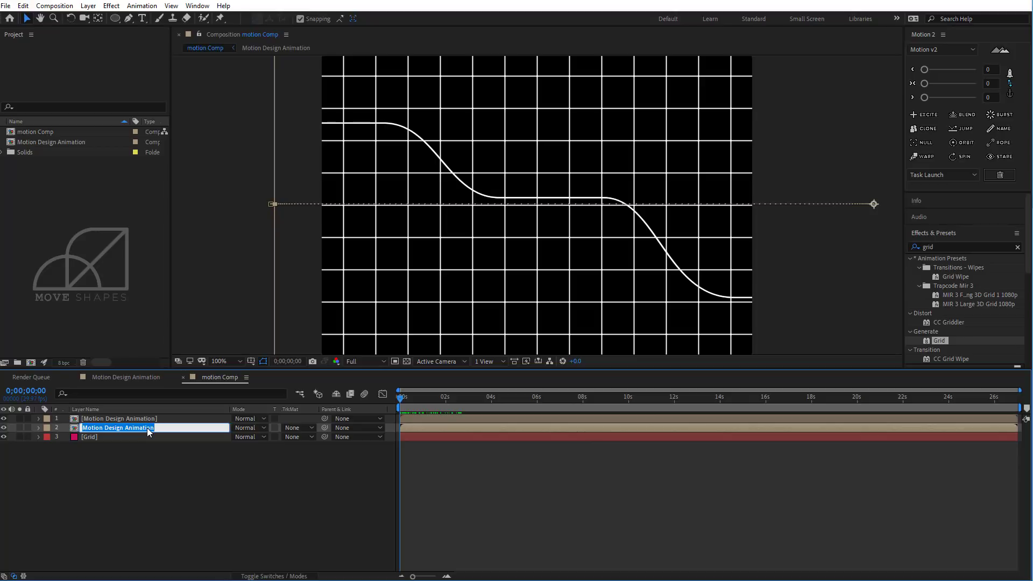
{"action": "type", "text": "Mask"}
{"action": "key", "text": "Return"}
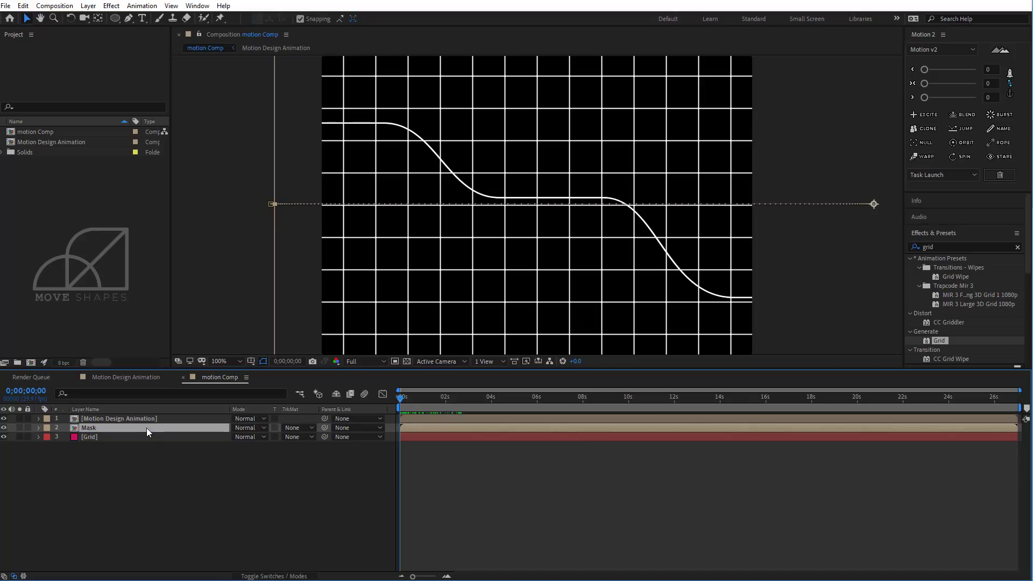
Duplicate the Motion Design Animation composition in the project and replace the Mask layer's source with Motion Design Animation 2
{"action": "left_click", "coordinate": [67, 143]}
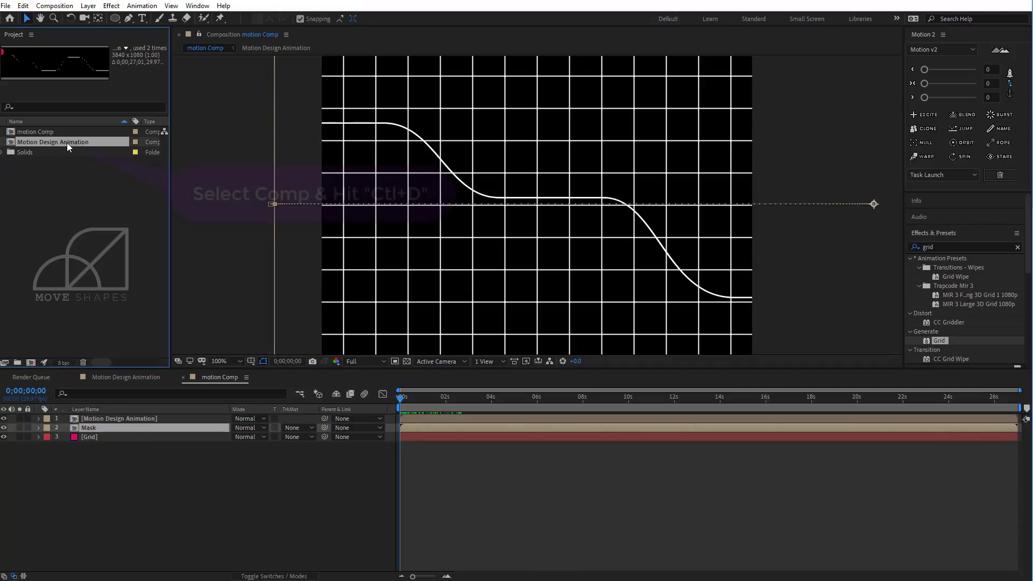
{"action": "key", "text": "ctrl+d"}
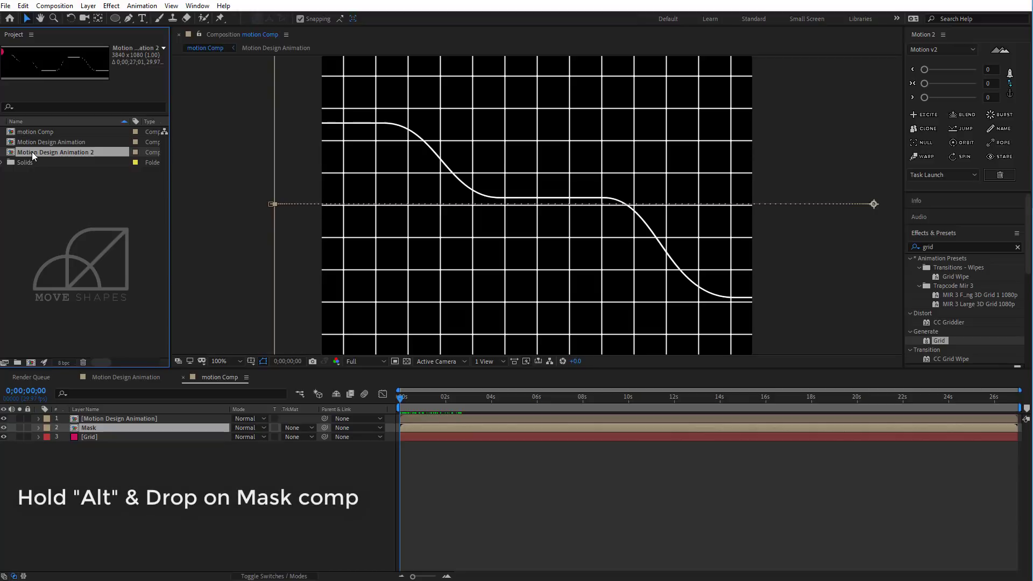
{"action": "left_click_drag", "start_coordinate": [31, 151], "coordinate": [99, 428]}
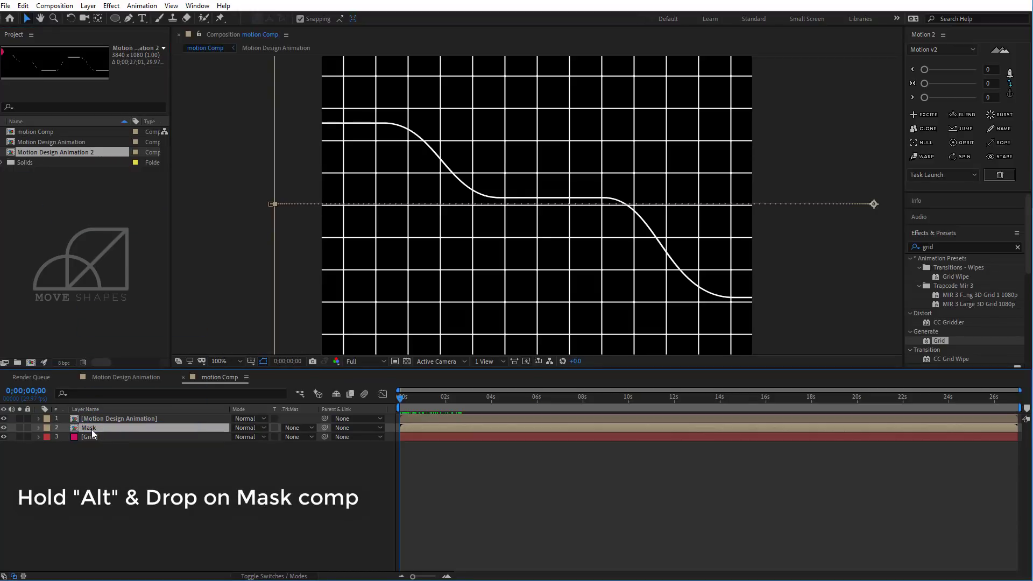
Inside Motion Design Animation 2, show the Mask shape, hide Shape Layer 1 and Line Path 2, and return to motion Comp
{"action": "double_click", "coordinate": [89, 428]}
{"action": "left_click", "coordinate": [4, 446], "text": "alt"}
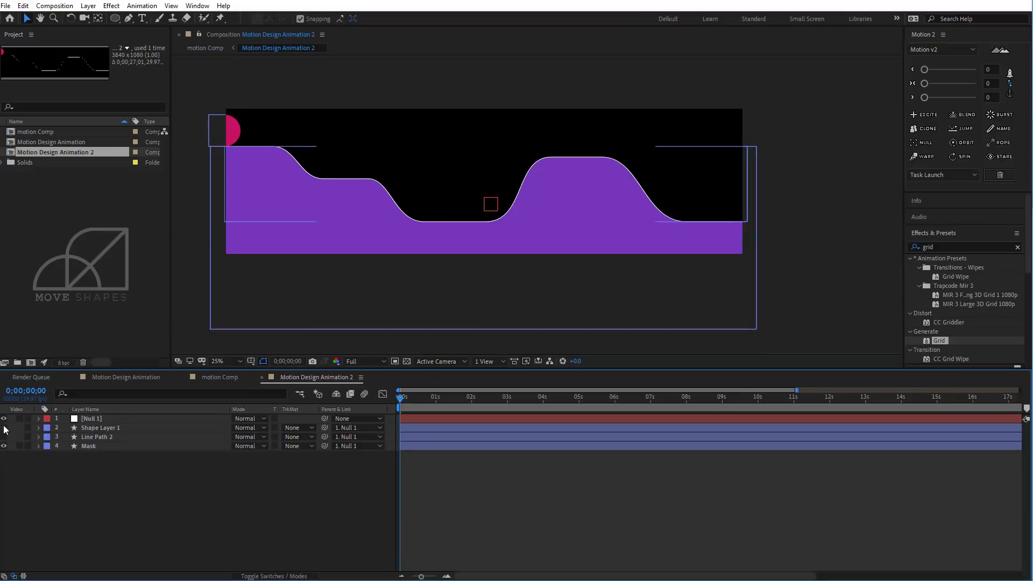
{"action": "key", "text": "Tab"}
{"action": "left_click", "coordinate": [233, 393]}
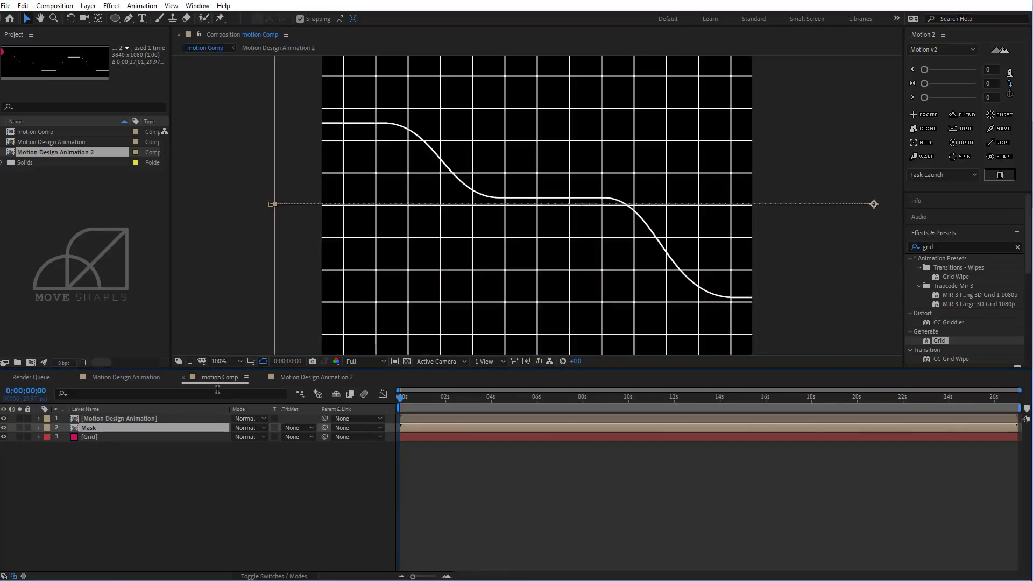
Set the Grid layer's track matte to Alpha, using the Mask layer above it
{"action": "left_click_drag", "start_coordinate": [403, 397], "coordinate": [513, 428]}
{"action": "left_click", "coordinate": [114, 437]}
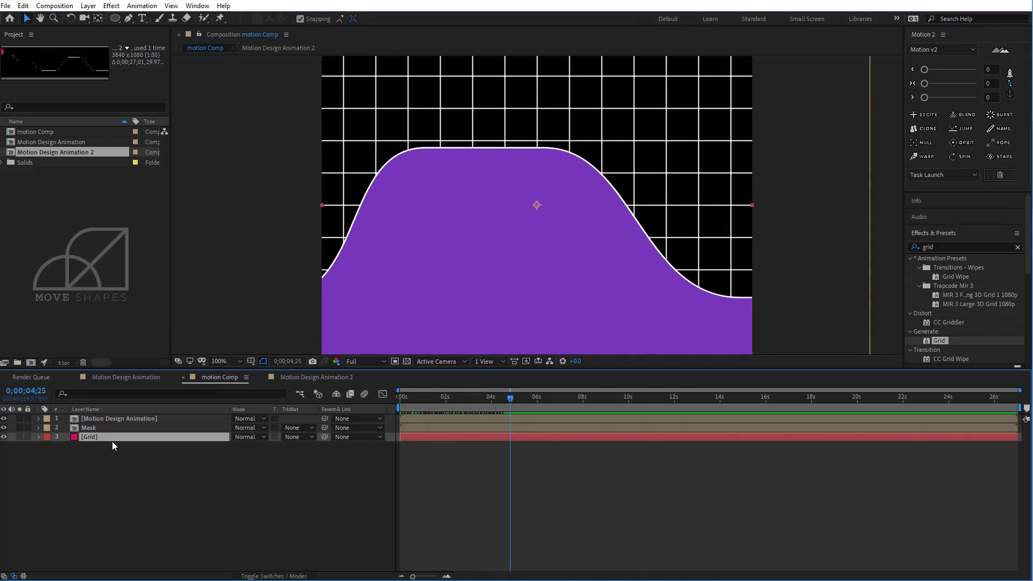
{"action": "left_click", "coordinate": [303, 439]}
{"action": "left_click", "coordinate": [334, 466]}
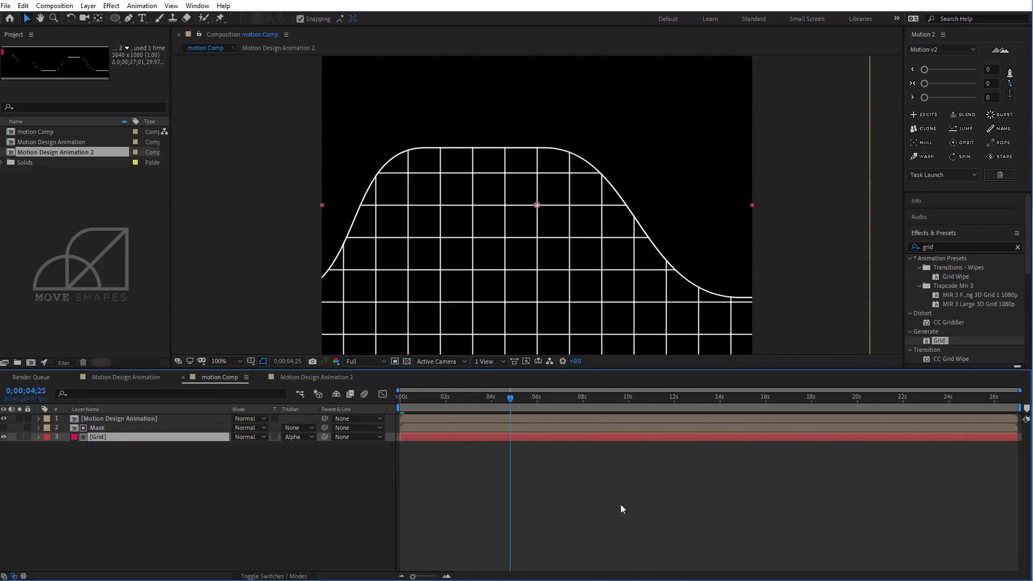
End motion Comp's work area at 0;00;04;02 and preview the circle moving over the masked grid
{"action": "left_click_drag", "start_coordinate": [474, 398], "coordinate": [494, 402]}
{"action": "key", "text": "n"}
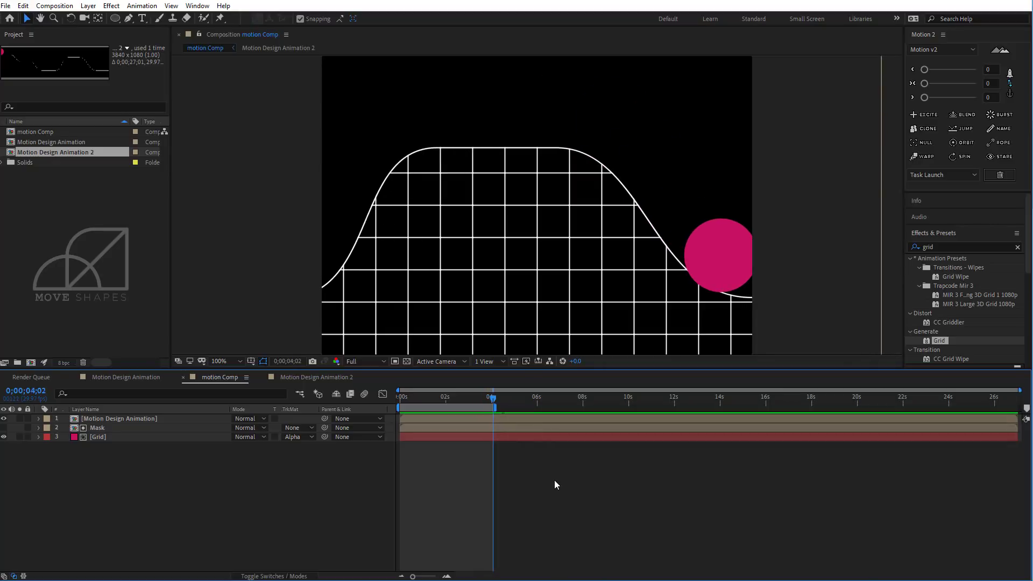
{"action": "key", "text": "space"}
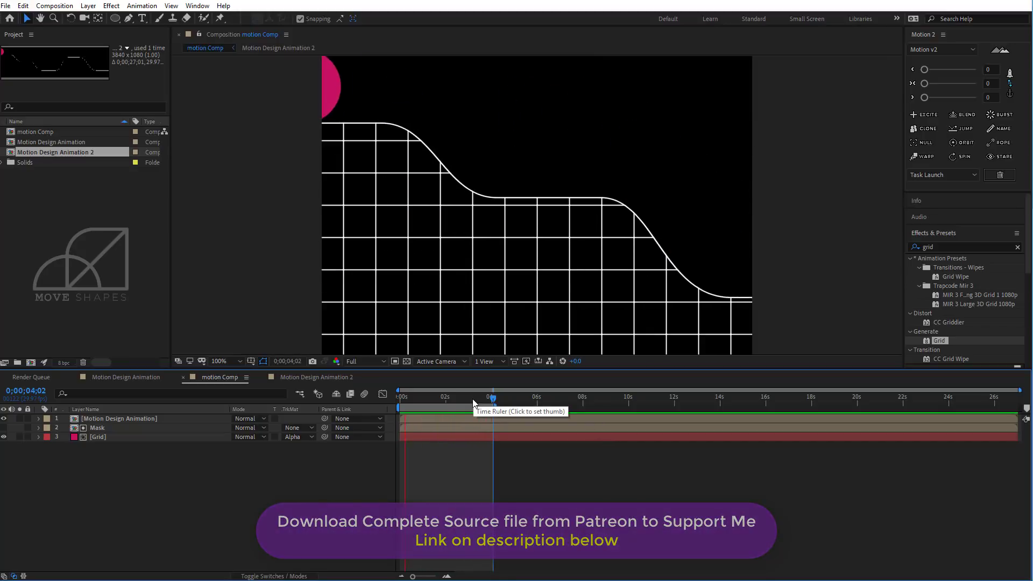
{"action": "left_click_drag", "start_coordinate": [452, 402], "coordinate": [460, 408]}
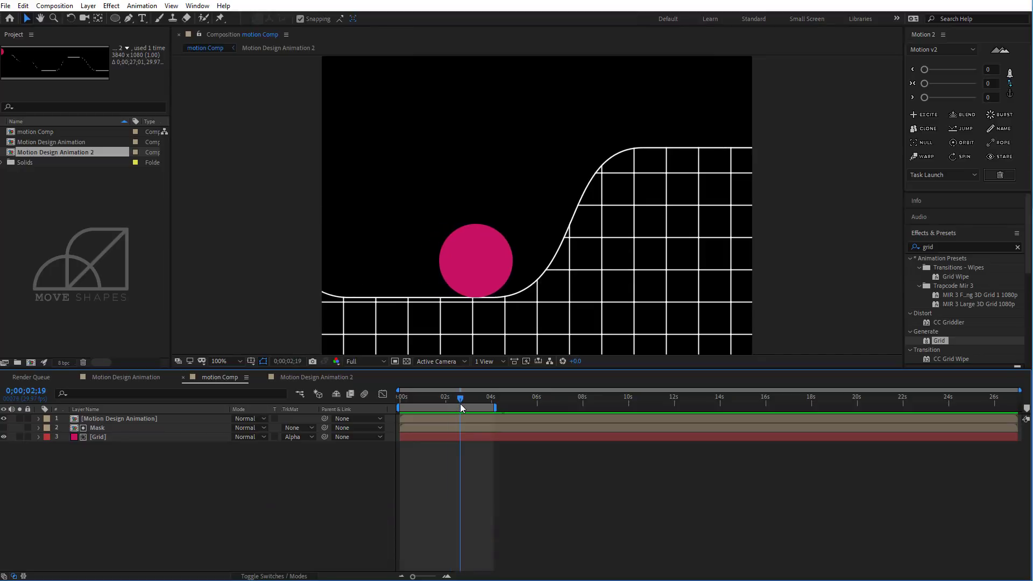
Open the Motion Design Animation composition and set Shape Layer 1's auto-orientation to Orient Along Path, scrubbing the timeline to check it
{"action": "double_click", "coordinate": [101, 419]}
{"action": "left_click", "coordinate": [98, 429]}
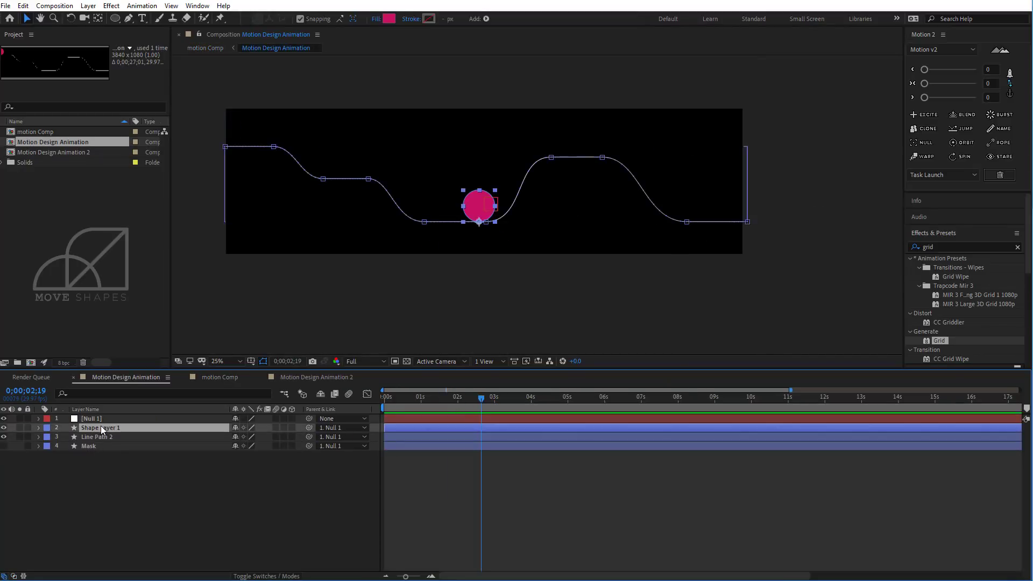
{"action": "right_click", "coordinate": [100, 428]}
{"action": "mouse_move", "coordinate": [134, 181]}
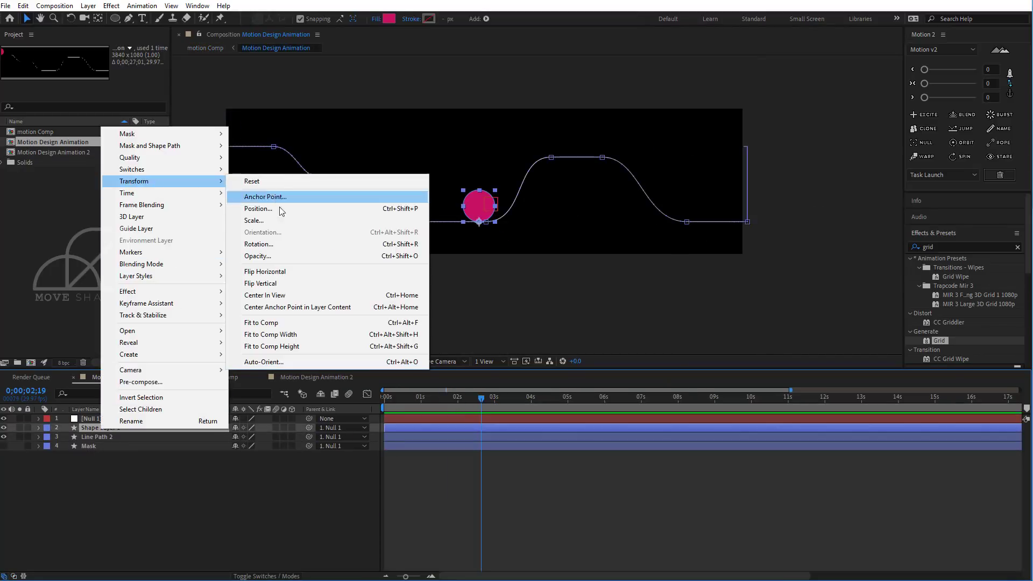
{"action": "left_click", "coordinate": [271, 362]}
{"action": "left_click", "coordinate": [443, 270]}
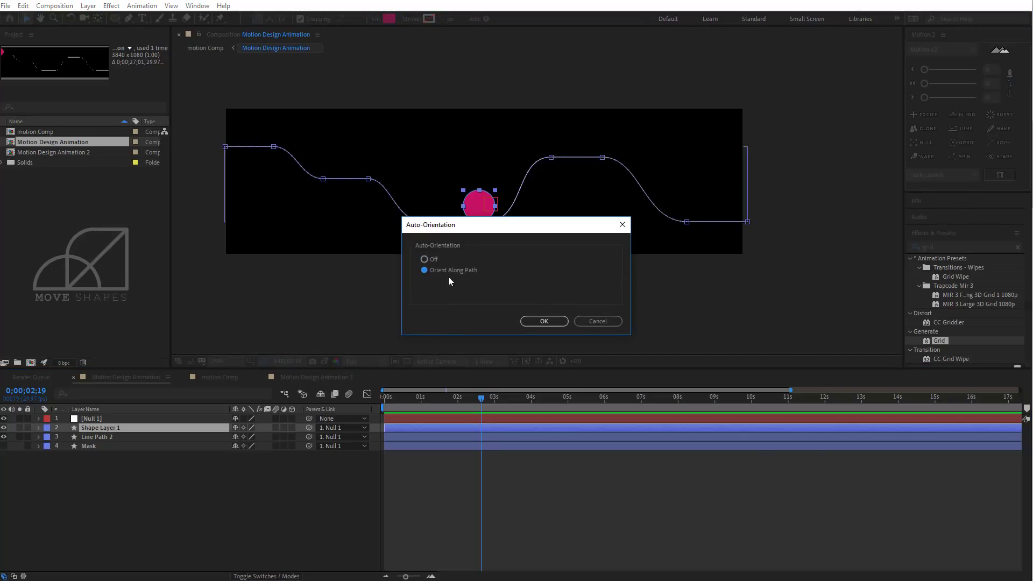
{"action": "left_click", "coordinate": [541, 322]}
{"action": "left_click", "coordinate": [513, 516]}
{"action": "left_click_drag", "start_coordinate": [480, 396], "coordinate": [374, 388]}
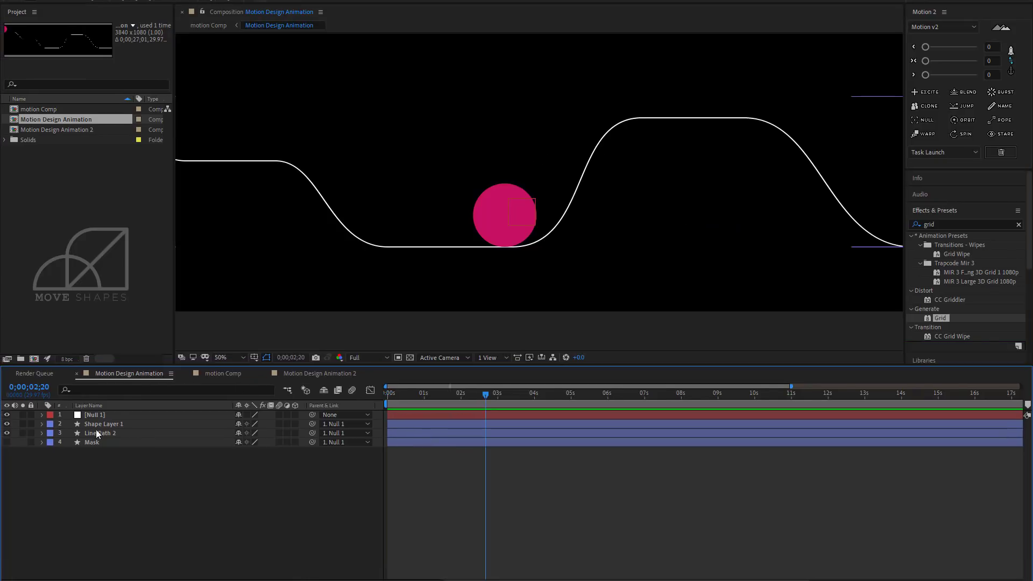
Rename Shape Layer 1 to Circle 1 and lock the Null 1, Line Path 2 and Mask layers
{"action": "left_click", "coordinate": [92, 428]}
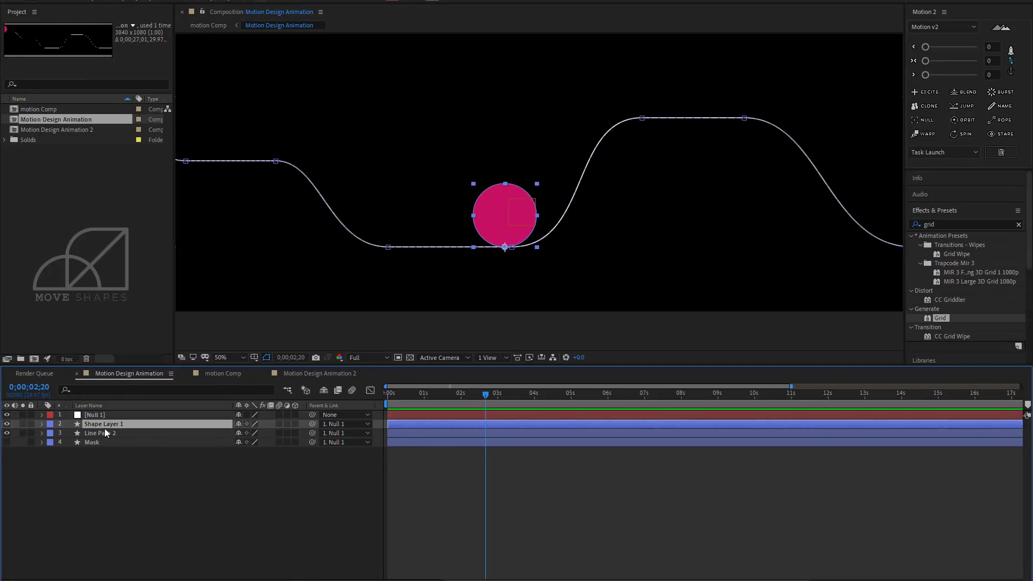
{"action": "key", "text": "Return"}
{"action": "type", "text": "Circle 1"}
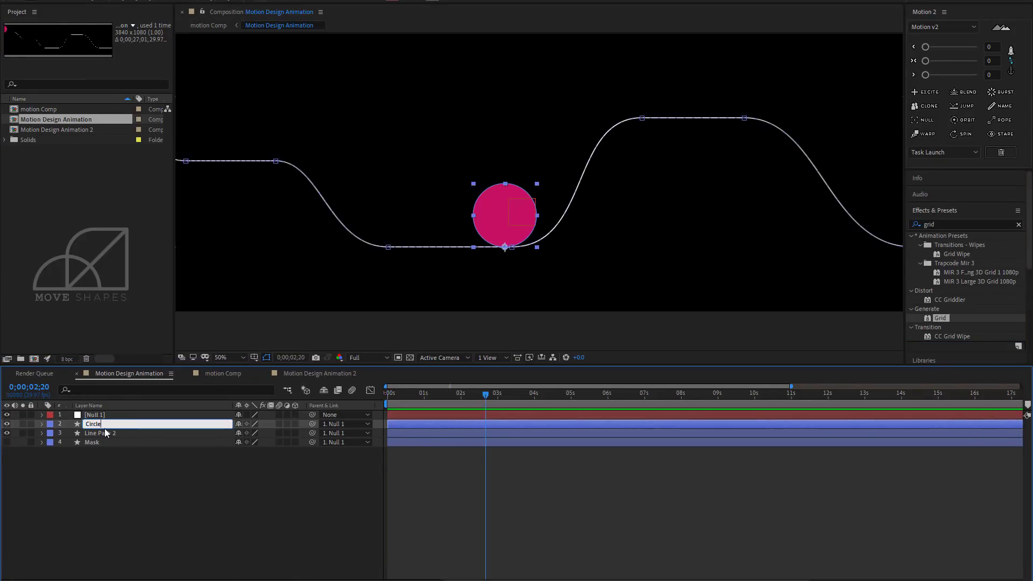
{"action": "key", "text": "Return"}
{"action": "left_click_drag", "start_coordinate": [31, 415], "coordinate": [28, 450]}
{"action": "left_click", "coordinate": [30, 424]}
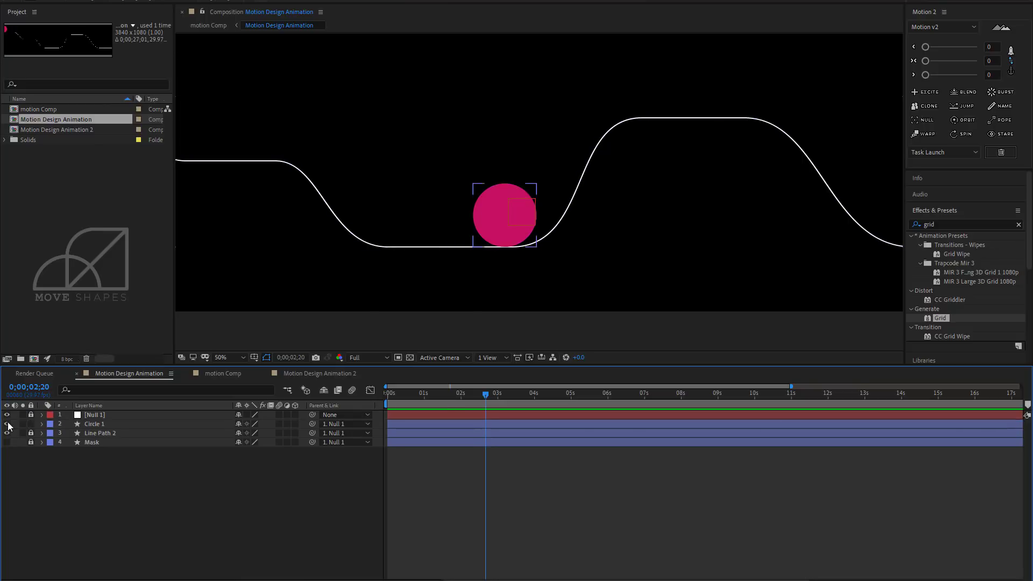
Duplicate Circle 1 and place the copy, Circle 2, directly beneath it in the layer stack
{"action": "left_click", "coordinate": [123, 425]}
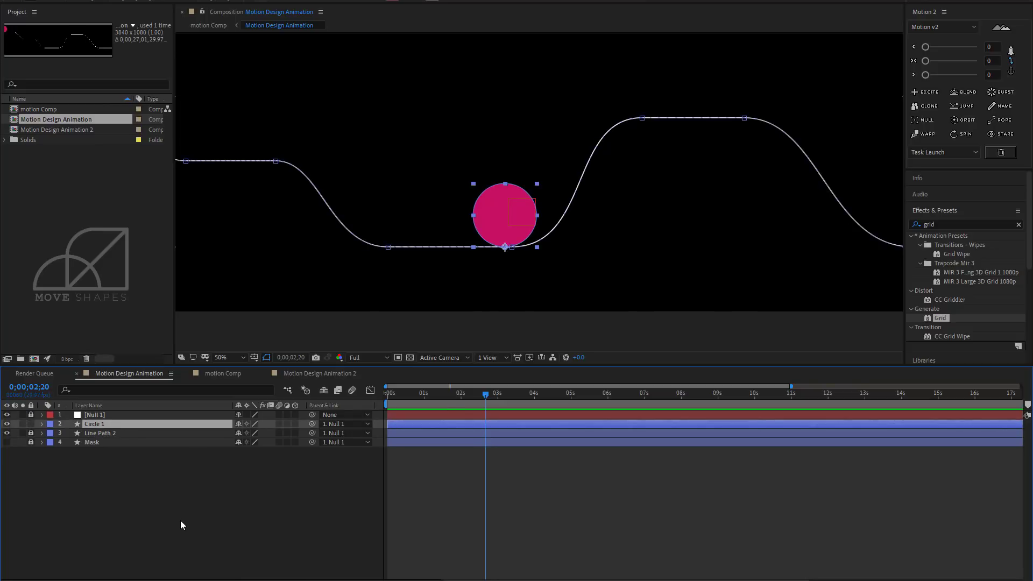
{"action": "key", "text": "ctrl+d"}
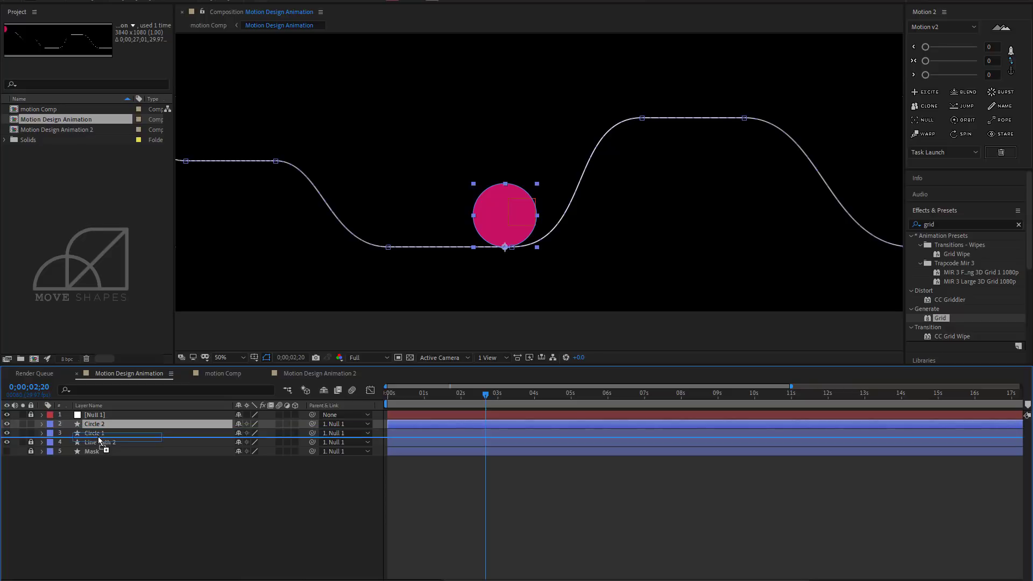
{"action": "key", "text": "ctrl+bracketleft"}
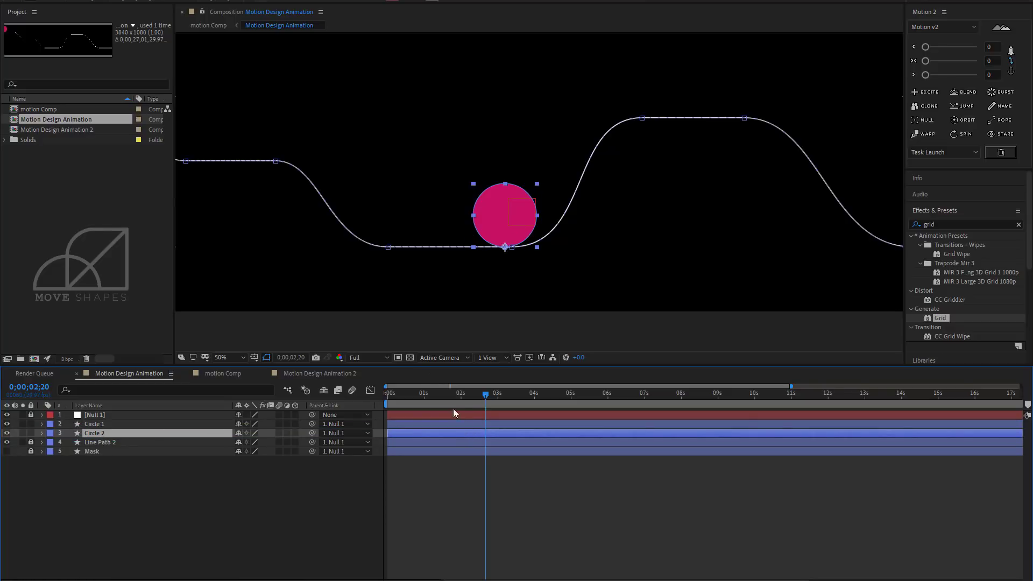
Remove all Position keyframes from Circle 2 and parent it to Circle 1
{"action": "left_click", "coordinate": [42, 433]}
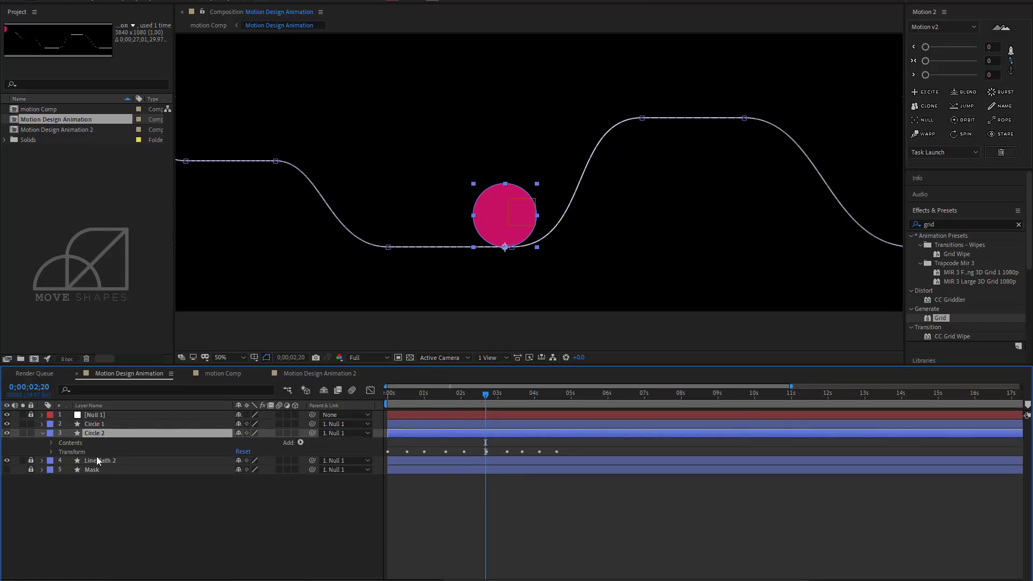
{"action": "key", "text": "p"}
{"action": "left_click", "coordinate": [473, 480]}
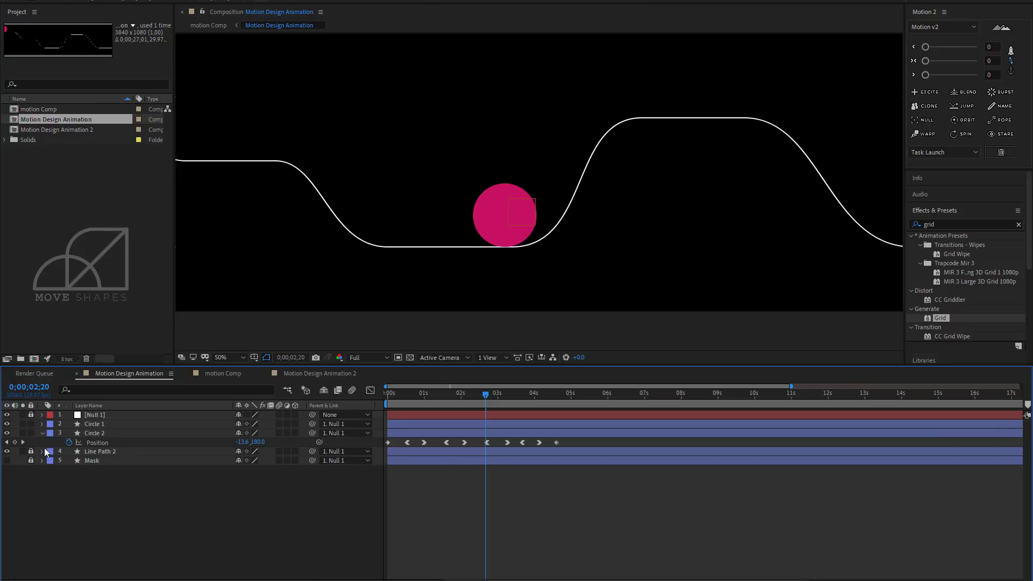
{"action": "left_click", "coordinate": [69, 442]}
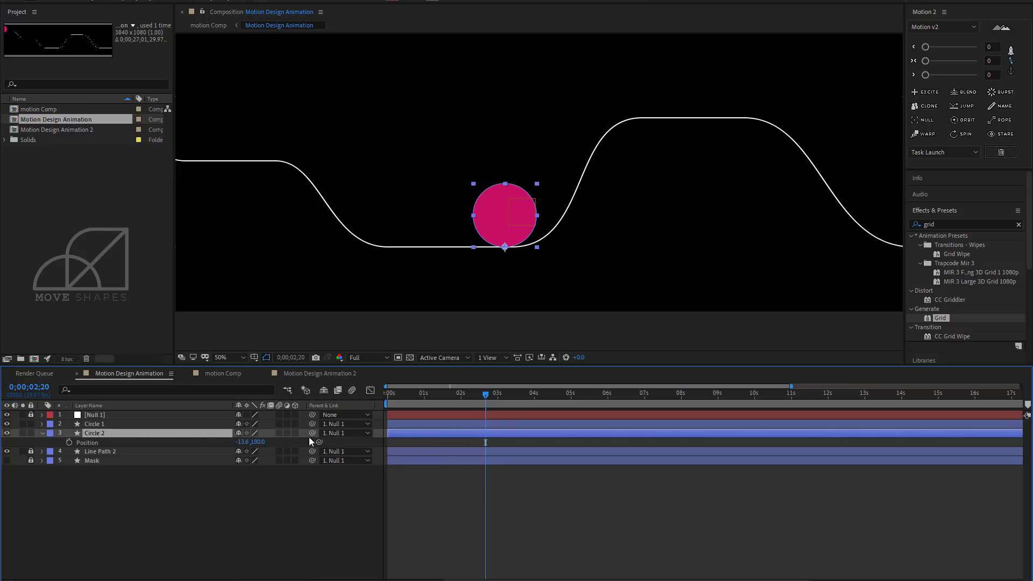
{"action": "left_click_drag", "start_coordinate": [312, 434], "coordinate": [122, 424]}
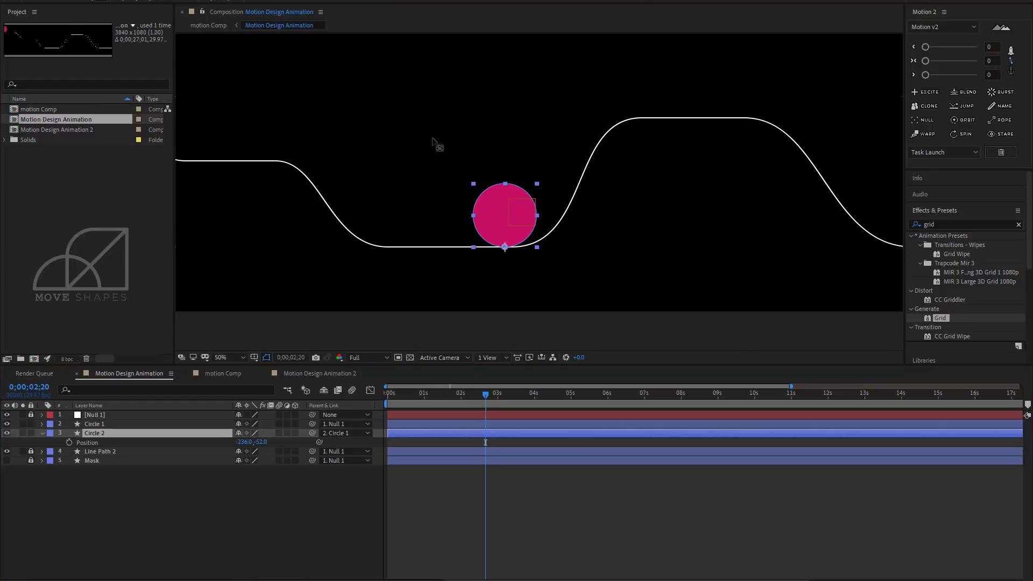
Move Circle 2's anchor point from its bottom edge to the circle's center
{"action": "left_click_drag", "start_coordinate": [505, 247], "coordinate": [505, 215]}
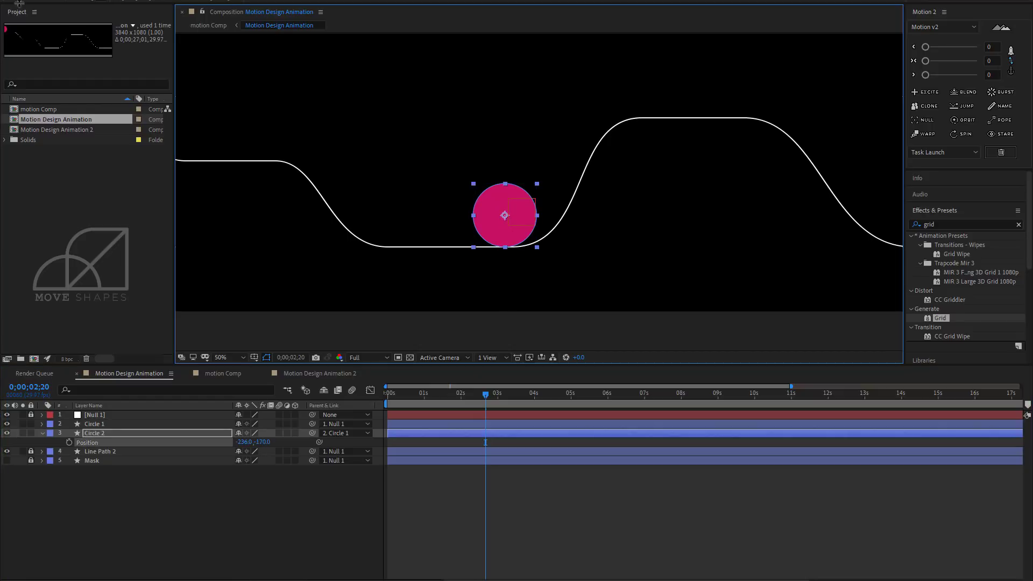
{"action": "left_click", "coordinate": [19, 2]}
Change Circle 2's fill color to yellow, hex EED214
{"action": "left_click", "coordinate": [511, 500]}
{"action": "left_click", "coordinate": [505, 433]}
{"action": "left_click", "coordinate": [392, 2]}
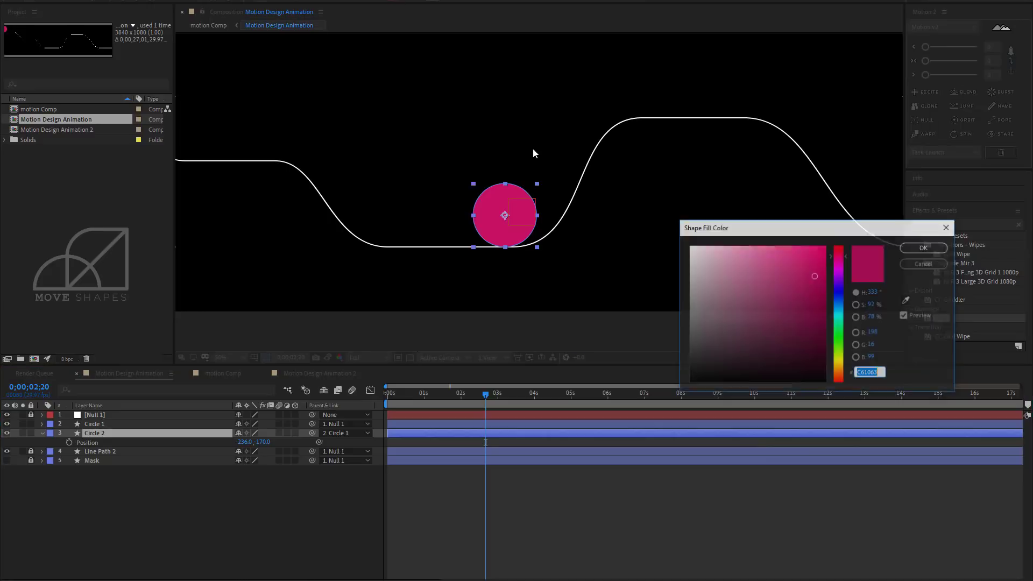
{"action": "type", "text": "EED214"}
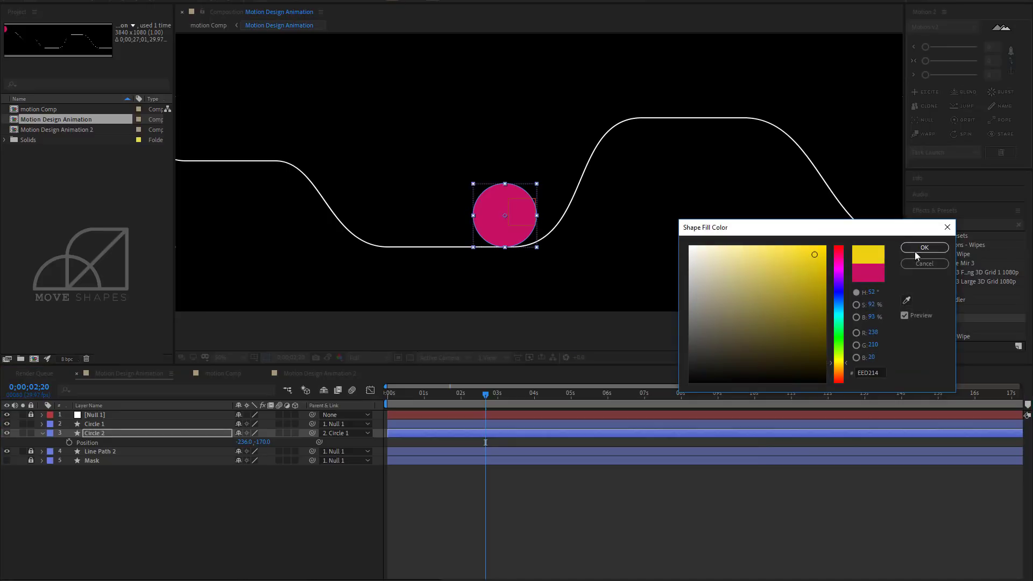
{"action": "left_click", "coordinate": [917, 252]}
Set Circle 2's scale to 100% and start its Scale keyframes at 0;00;02;23
{"action": "left_click", "coordinate": [90, 434]}
{"action": "key", "text": "s"}
{"action": "left_click_drag", "start_coordinate": [251, 442], "coordinate": [292, 442]}
{"action": "left_click", "coordinate": [345, 495]}
{"action": "mouse_move", "coordinate": [481, 400]}
{"action": "left_mouse_down"}
{"action": "mouse_move", "coordinate": [429, 402]}
{"action": "mouse_move", "coordinate": [488, 399]}
{"action": "left_mouse_up"}
{"action": "left_click", "coordinate": [425, 434]}
{"action": "left_click", "coordinate": [269, 442]}
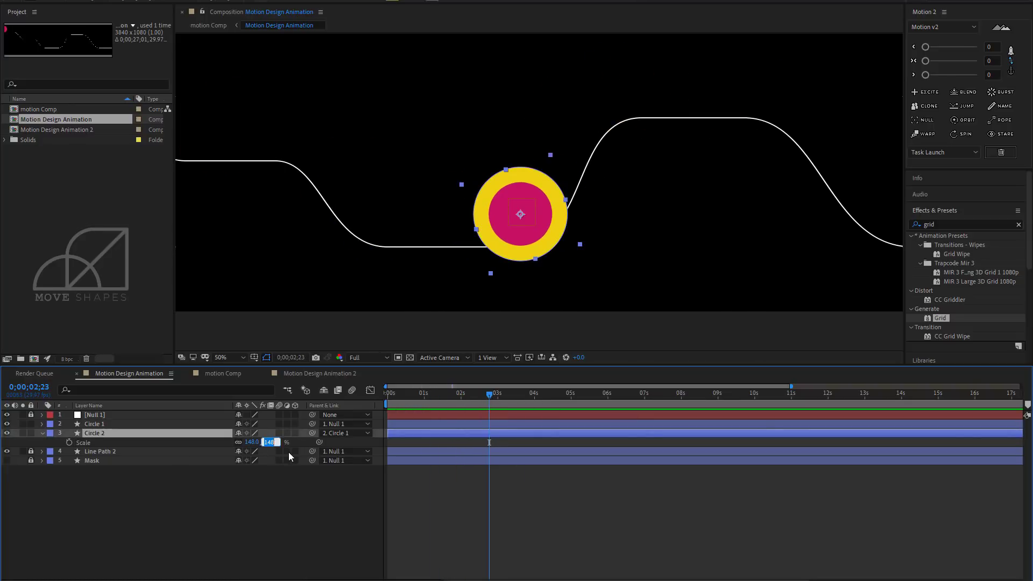
{"action": "type", "text": "100"}
{"action": "key", "text": "Return"}
{"action": "left_click", "coordinate": [69, 443]}
Add a Scale keyframe of 160% to Circle 2 at 0;00;03;08
{"action": "left_click", "coordinate": [495, 395]}
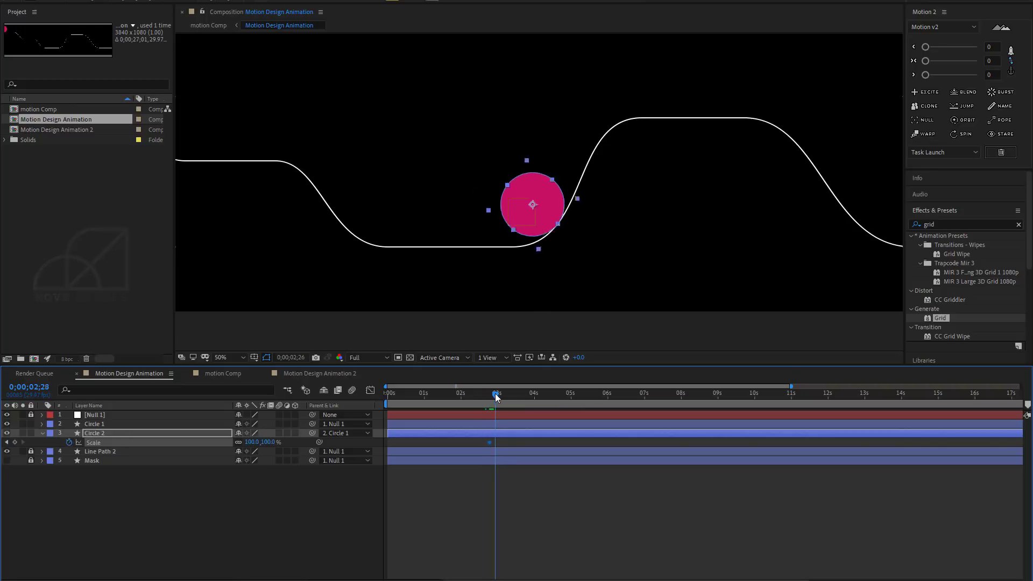
{"action": "left_click_drag", "start_coordinate": [495, 393], "coordinate": [505, 396]}
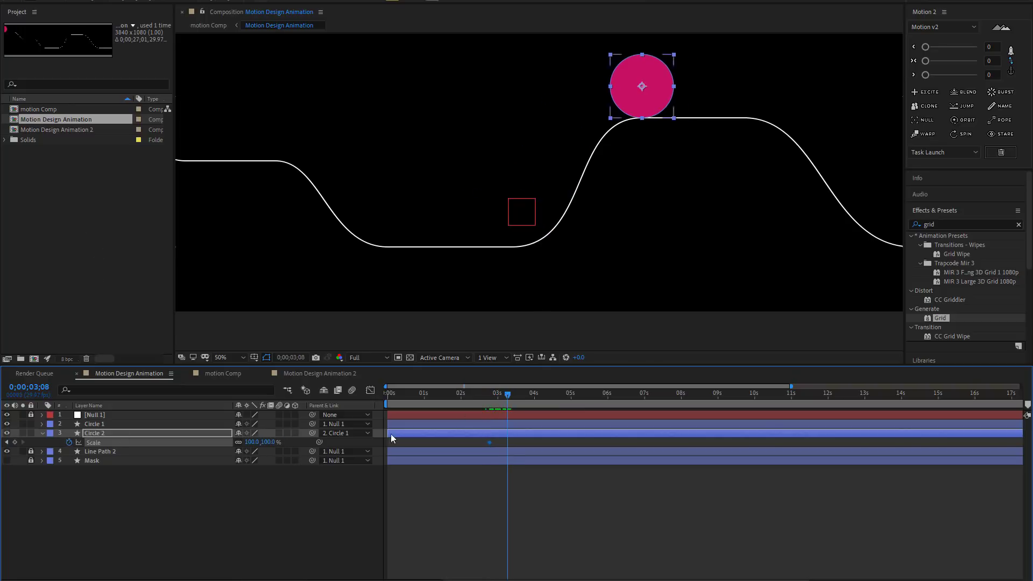
{"action": "left_click", "coordinate": [269, 442]}
{"action": "type", "text": "130"}
{"action": "key", "text": "Return"}
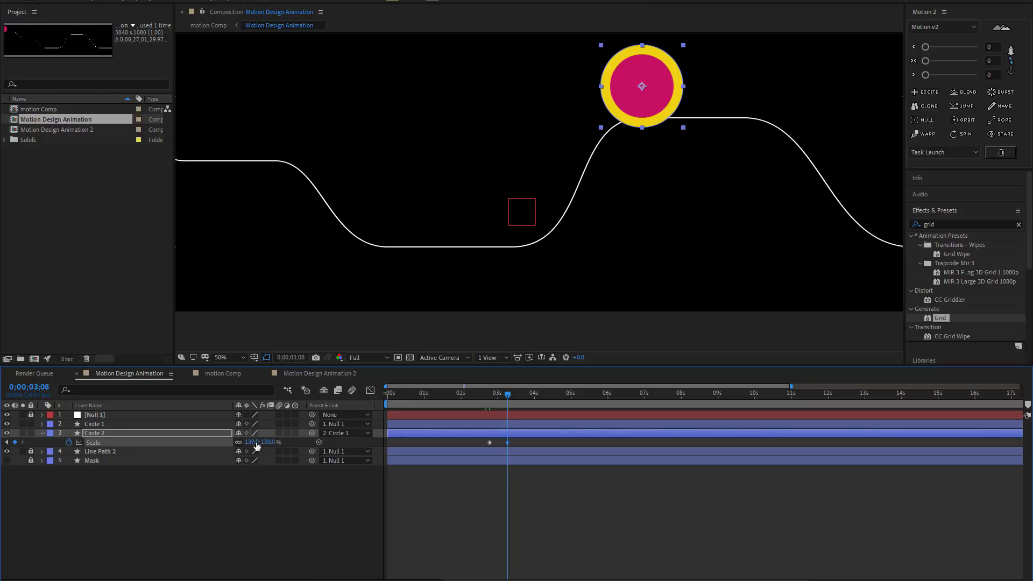
{"action": "left_click", "coordinate": [270, 442]}
{"action": "type", "text": "160"}
{"action": "key", "text": "Return"}
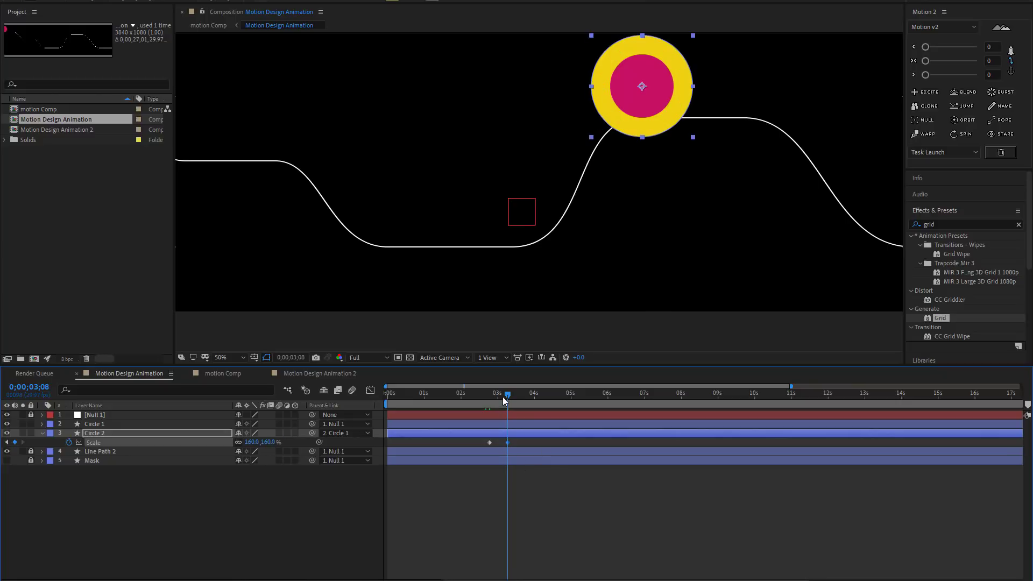
Add a Scale keyframe holding Circle 2 at 160% before 4 seconds, and one of 90% at 0;00;04;01
{"action": "left_click_drag", "start_coordinate": [506, 401], "coordinate": [536, 397]}
{"action": "left_click", "coordinate": [14, 442]}
{"action": "left_click", "coordinate": [267, 442]}
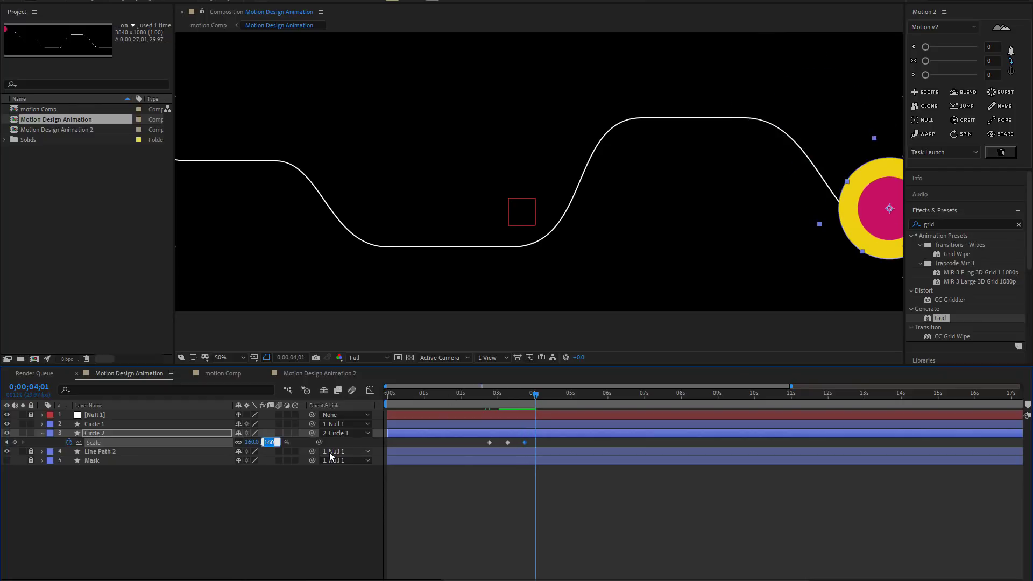
{"action": "type", "text": "90"}
{"action": "key", "text": "Return"}
Preview Circle 2's growing and shrinking animation along the path, and switch to the motion Comp composition
{"action": "key", "text": "minus"}
{"action": "left_click", "coordinate": [478, 533]}
{"action": "left_click_drag", "start_coordinate": [469, 398], "coordinate": [458, 396]}
{"action": "key", "text": "space"}
{"action": "mouse_move", "coordinate": [478, 401]}
{"action": "left_mouse_down"}
{"action": "mouse_move", "coordinate": [490, 417]}
{"action": "mouse_move", "coordinate": [459, 402]}
{"action": "left_mouse_up"}
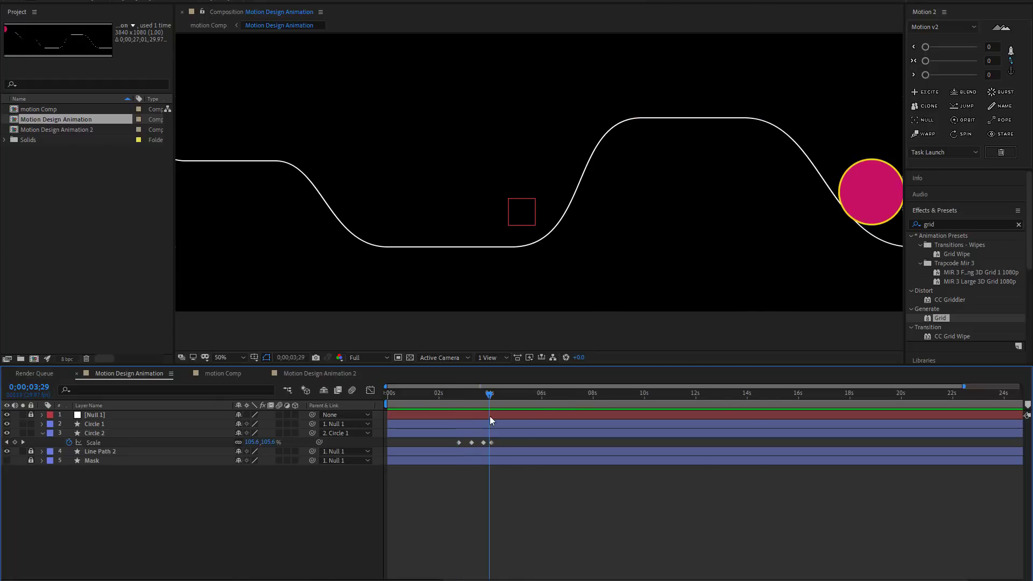
{"action": "left_click", "coordinate": [223, 374]}
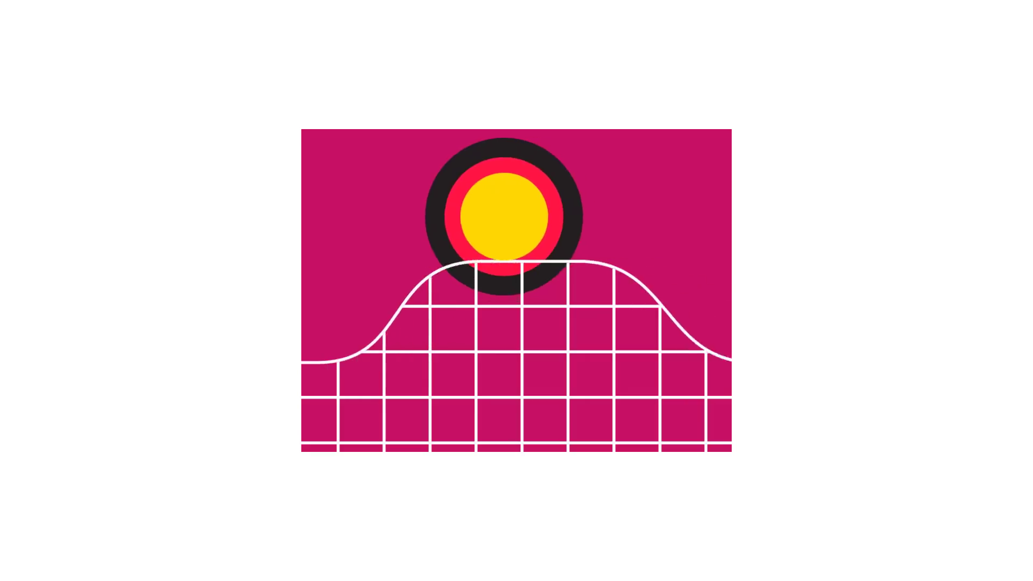